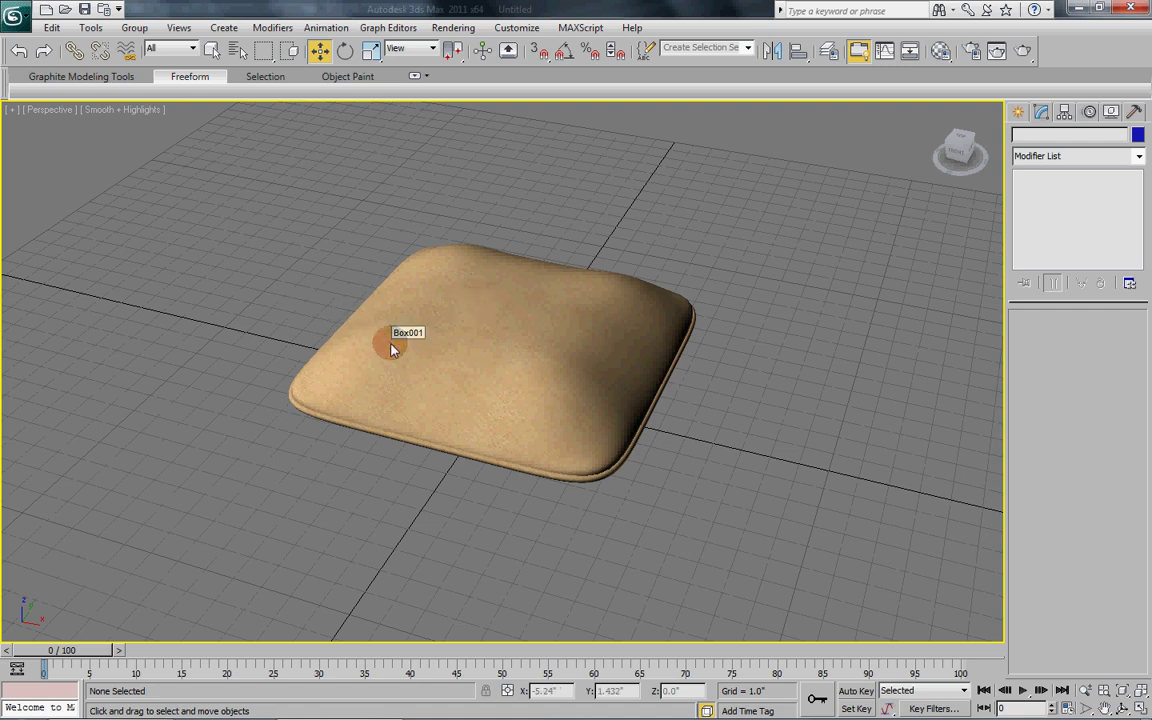
Step: Orbit the Perspective view with Arc Rotate to see the finished pillow from higher up
key("ctrl+r")
left_click_drag(455, 390, 622, 418)
key("w")
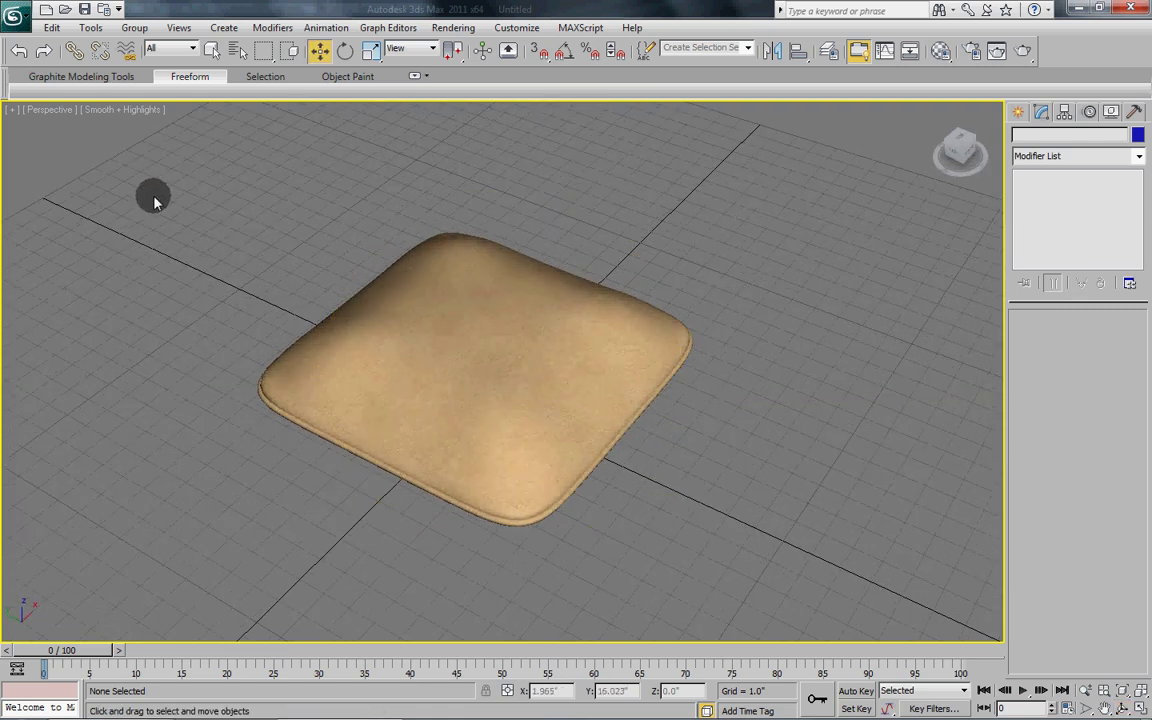
Step: Reset 3ds Max to an empty scene, discarding the unsaved pillow
left_click(27, 21)
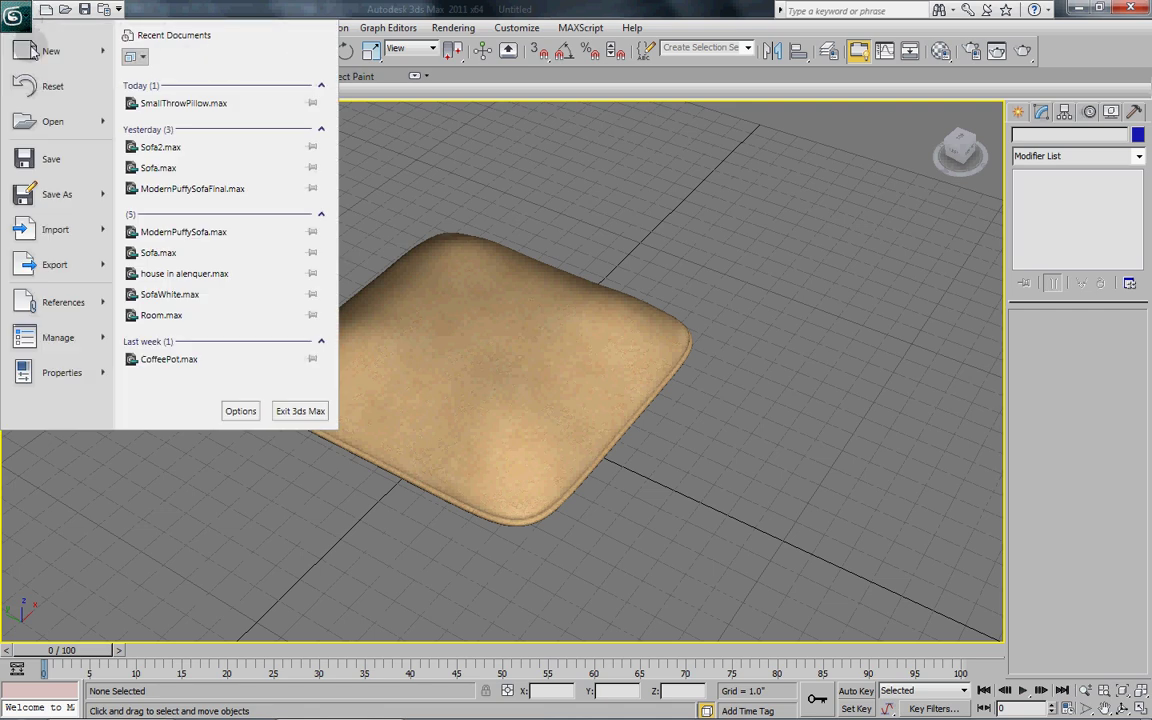
left_click(32, 80)
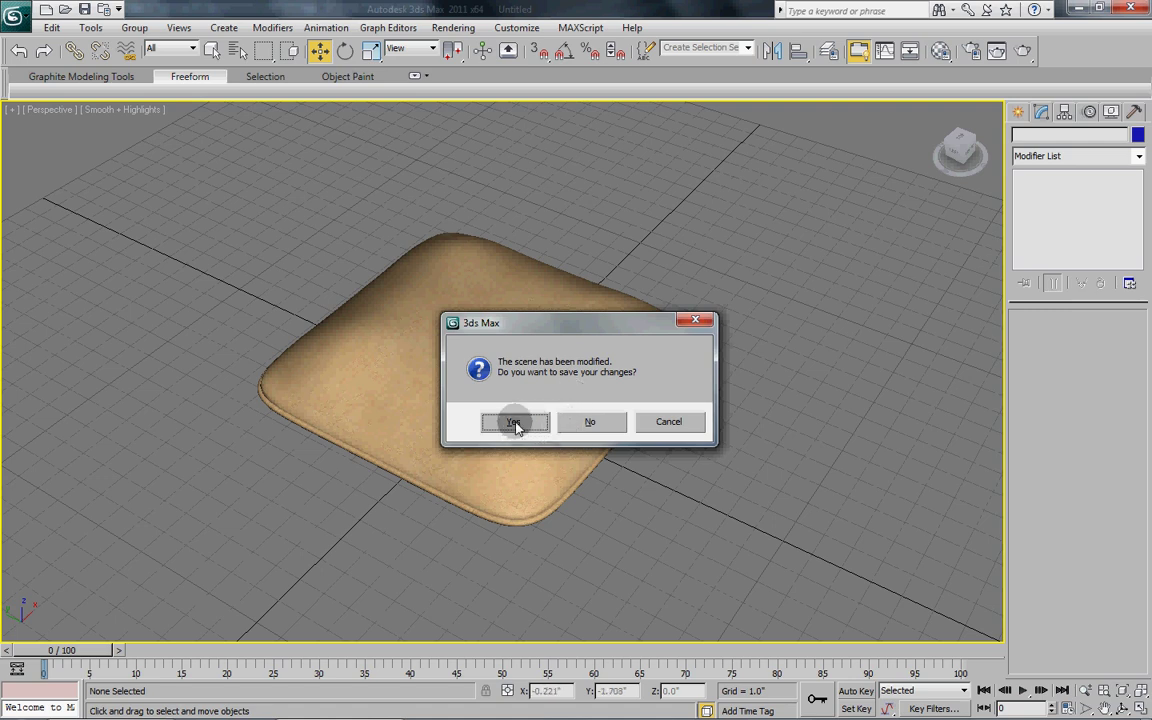
left_click(586, 421)
left_click(533, 395)
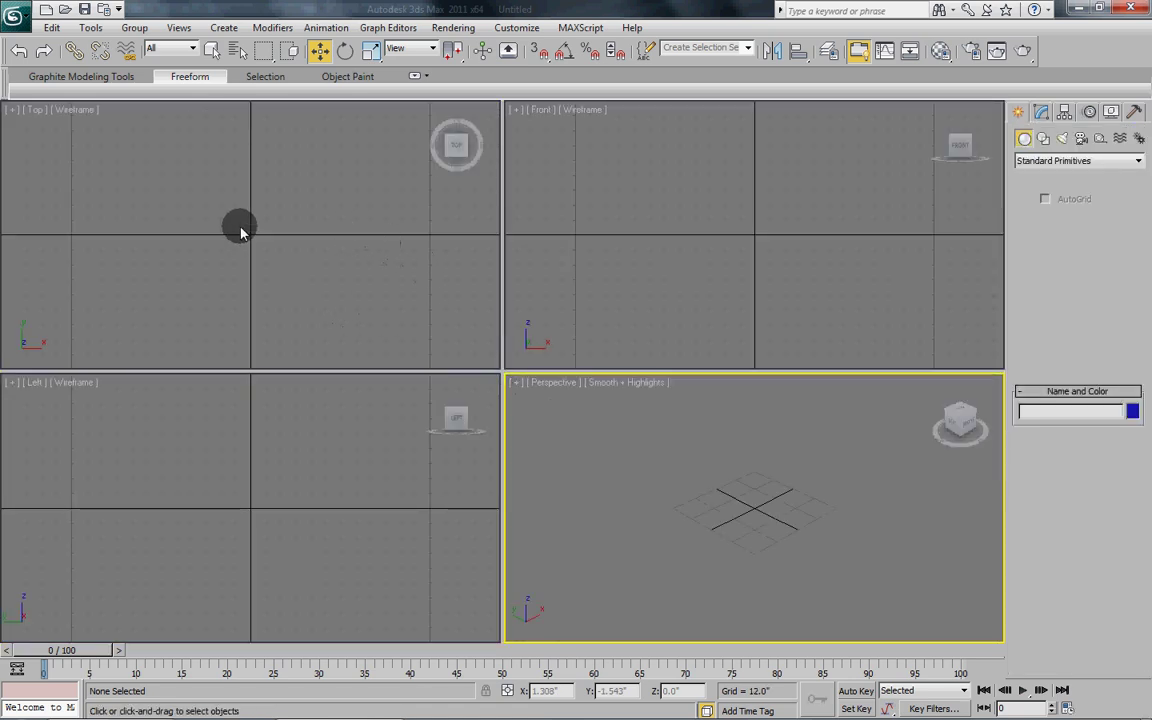
Step: Draw a new box in the Top viewport
left_click(288, 253)
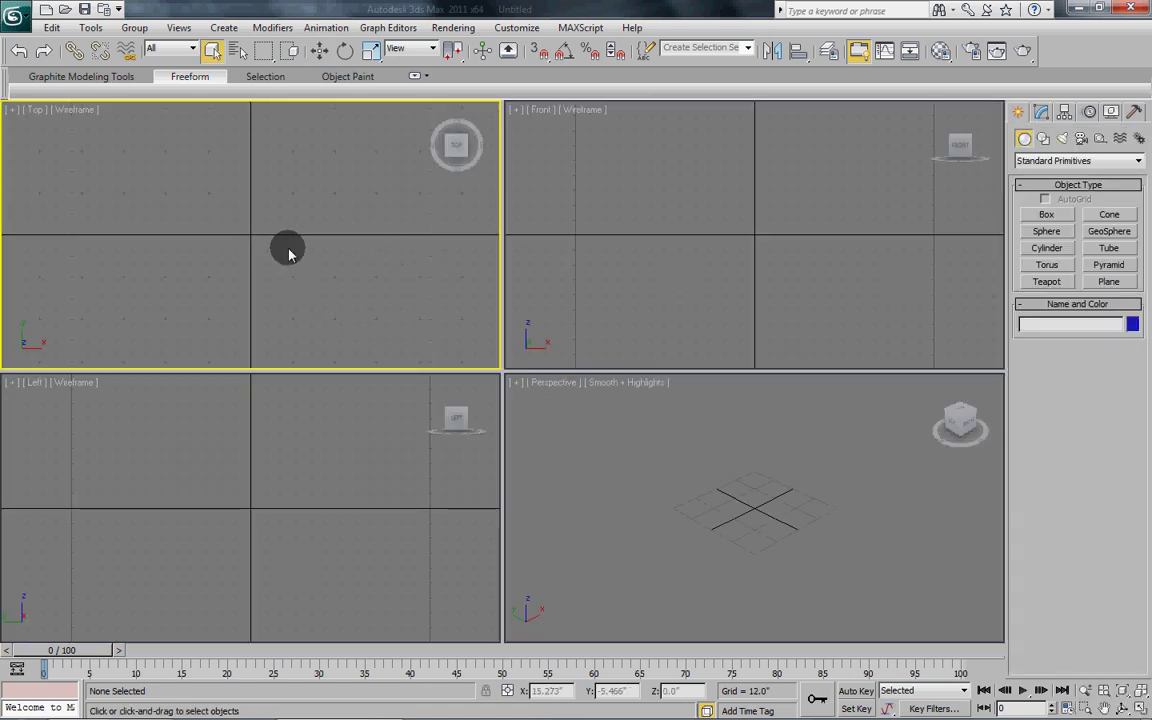
left_click(1046, 214)
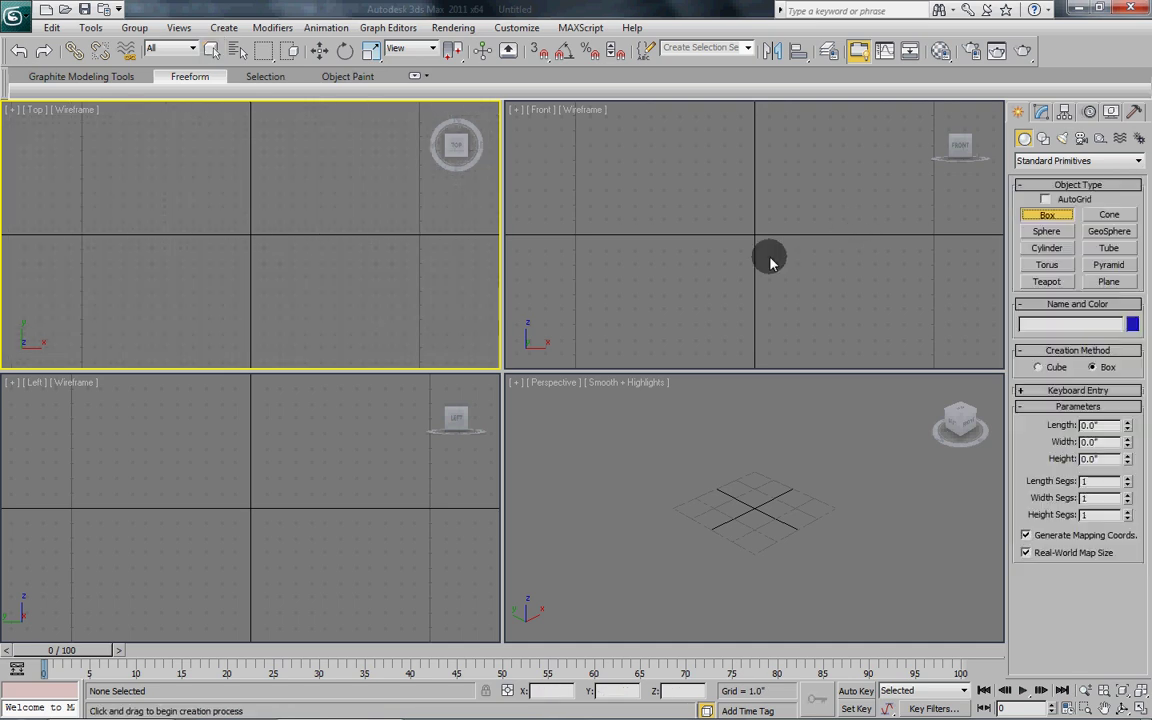
left_click_drag(233, 228, 268, 256)
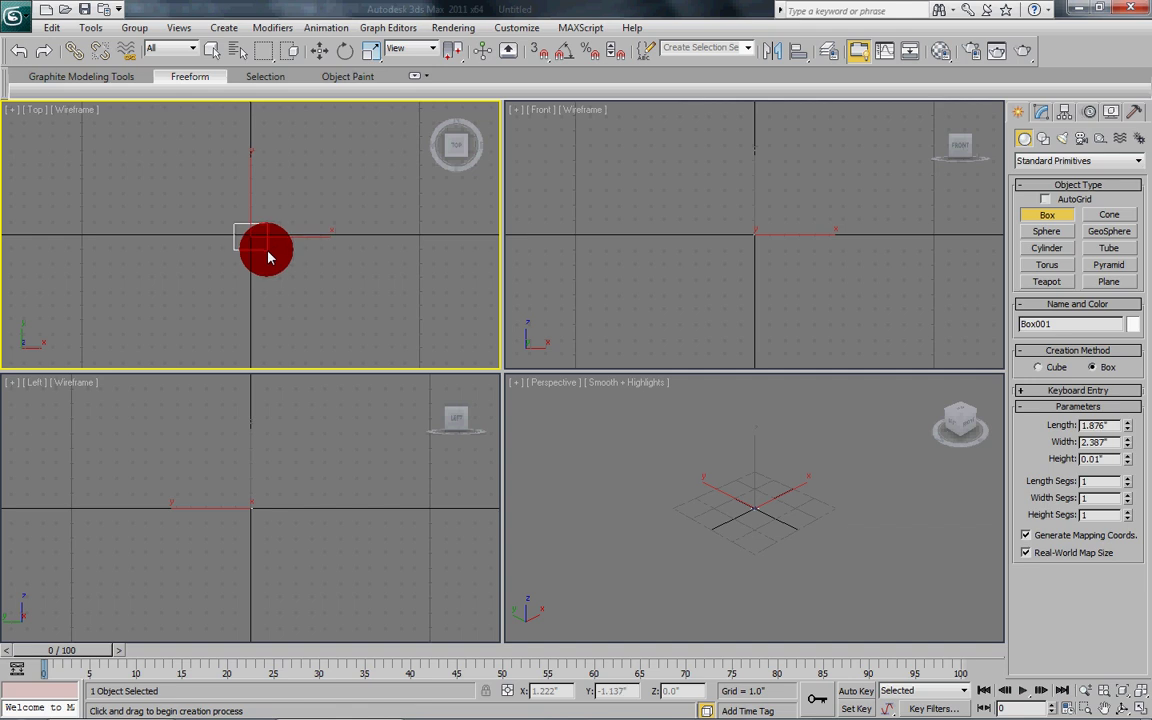
left_click(262, 233)
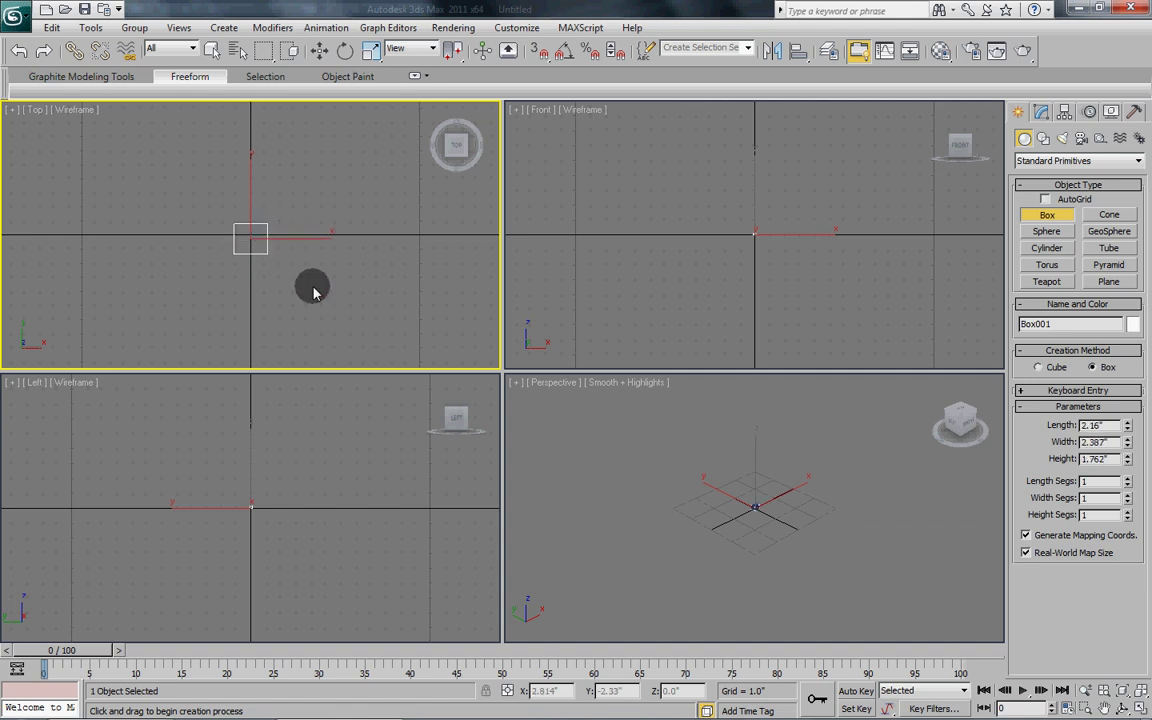
Step: Set the box to Length 12, Width 12 and Height 4 inches
left_click(1105, 424)
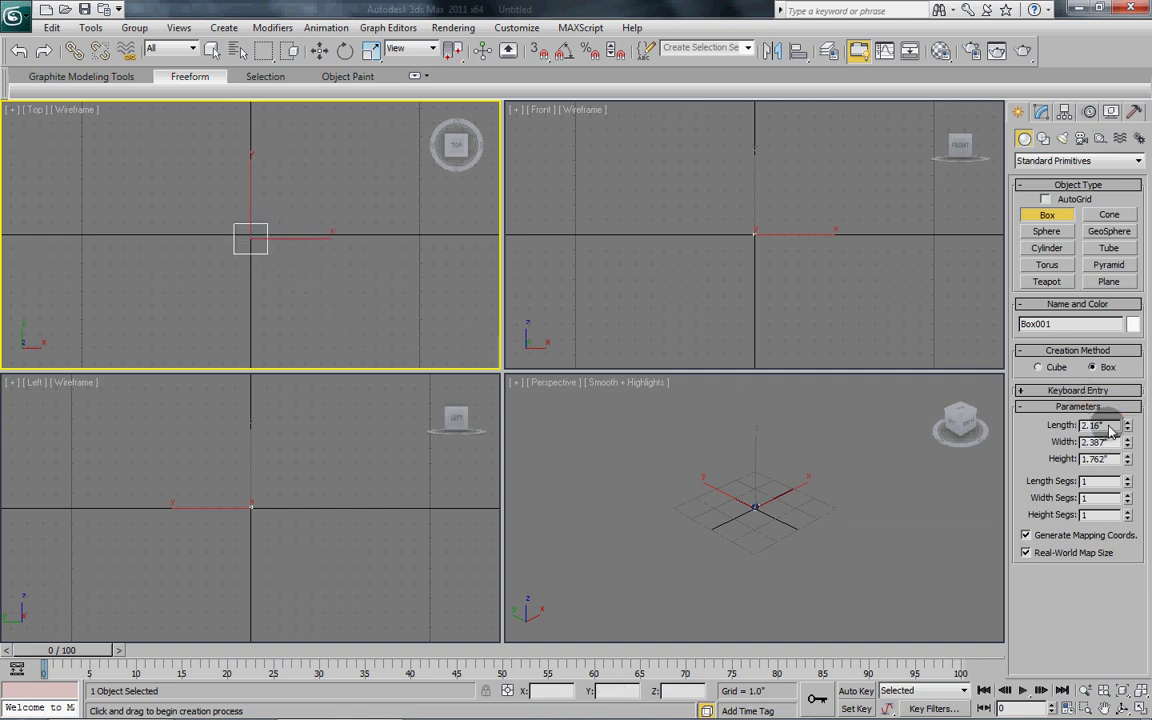
type("12")
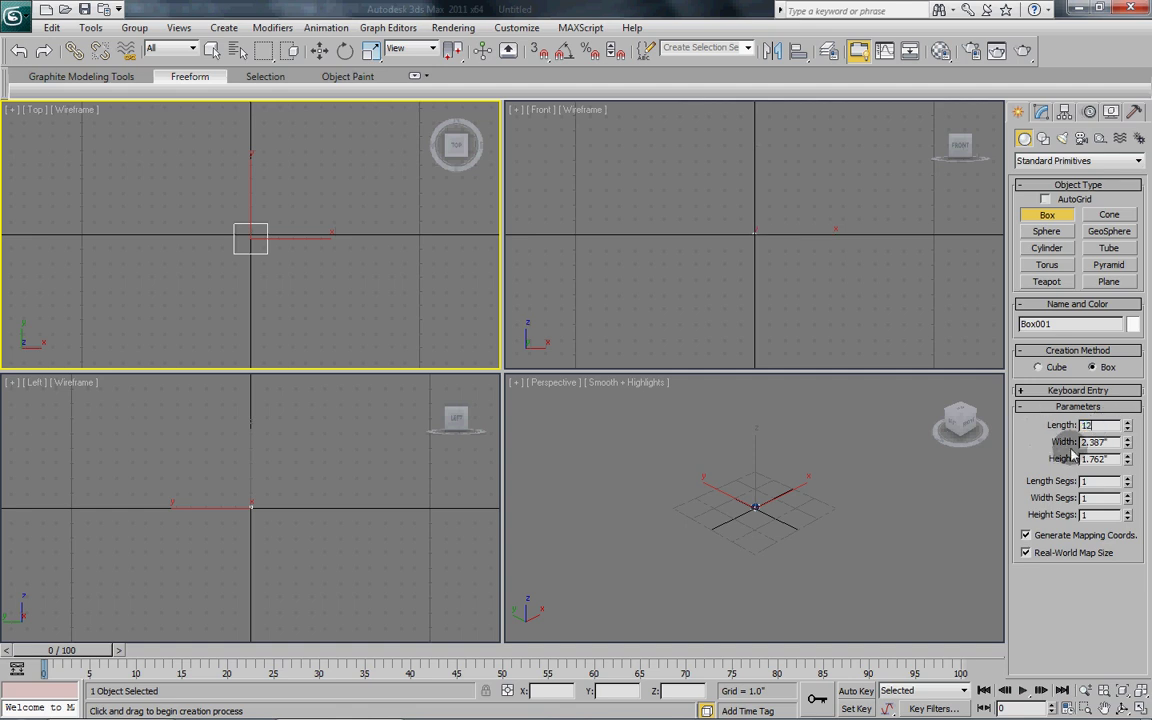
key("Tab")
type("12")
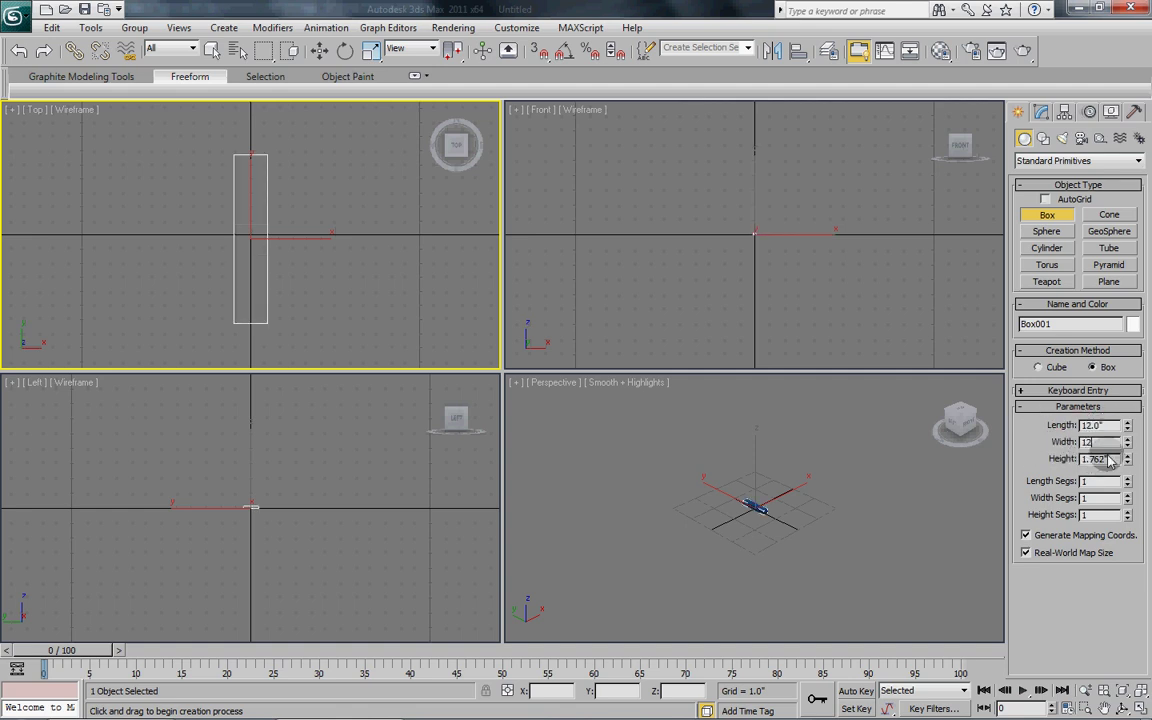
key("Tab")
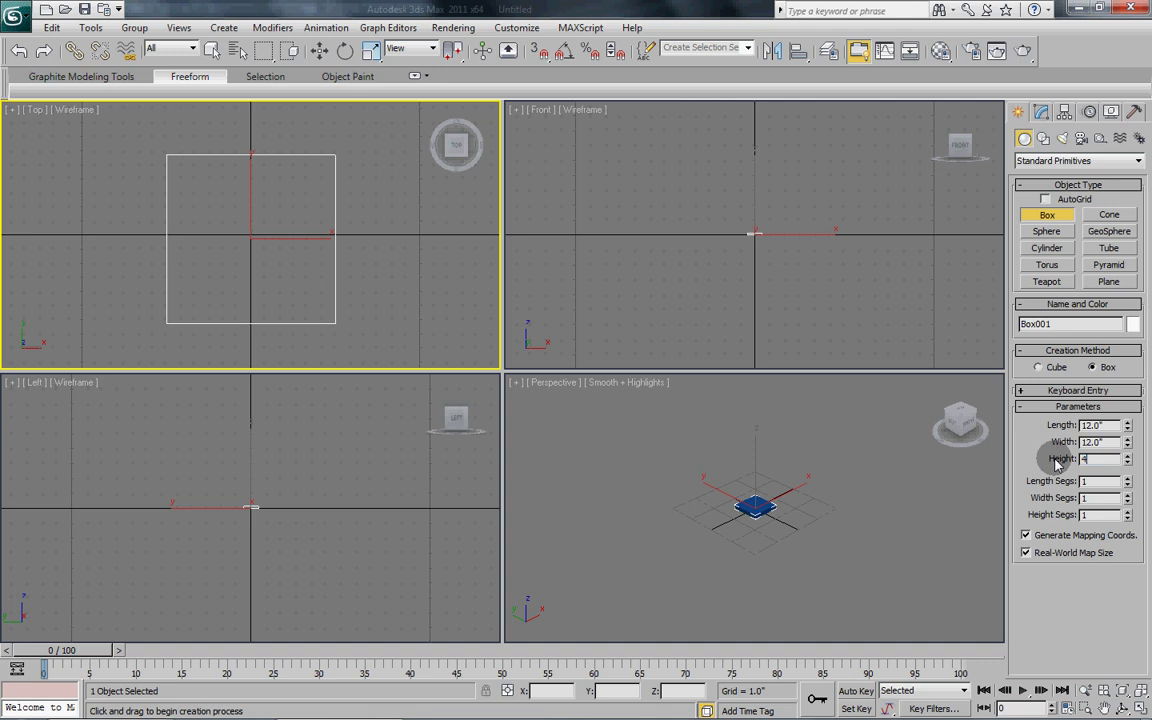
key("Return")
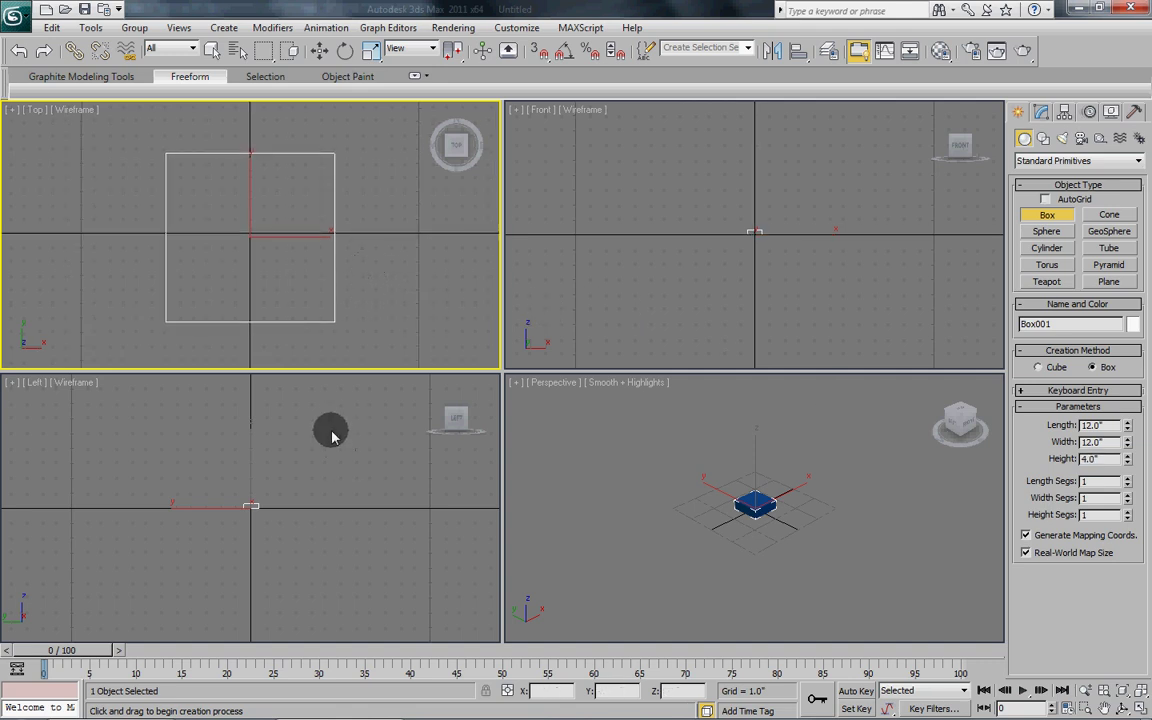
Step: Move Box001 to X 0 and Y 0 at the world origin
left_click(320, 52)
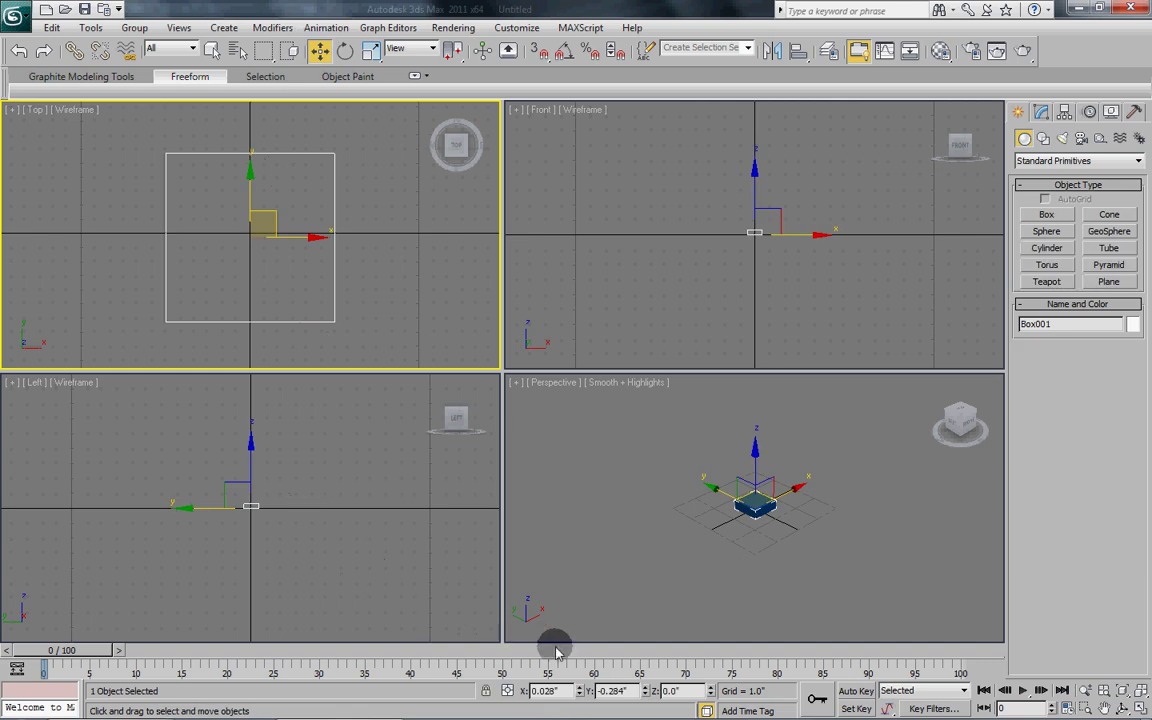
left_click(628, 692)
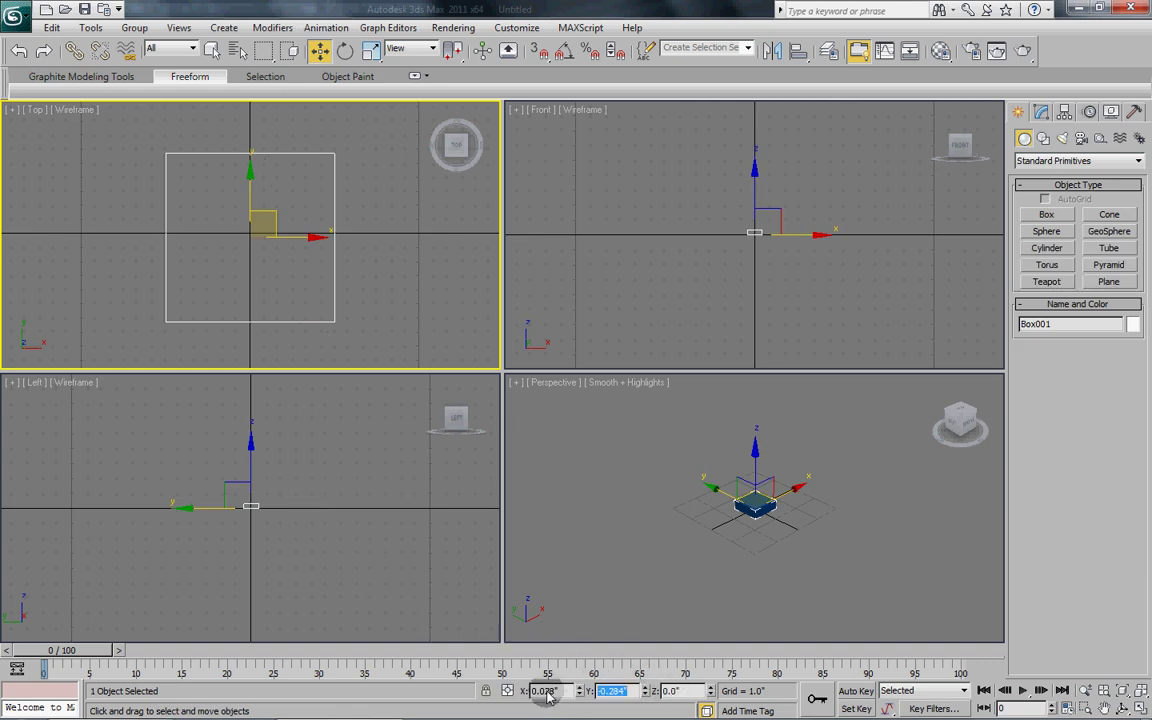
type("0")
key("shift+Tab")
type("0")
left_click(316, 243)
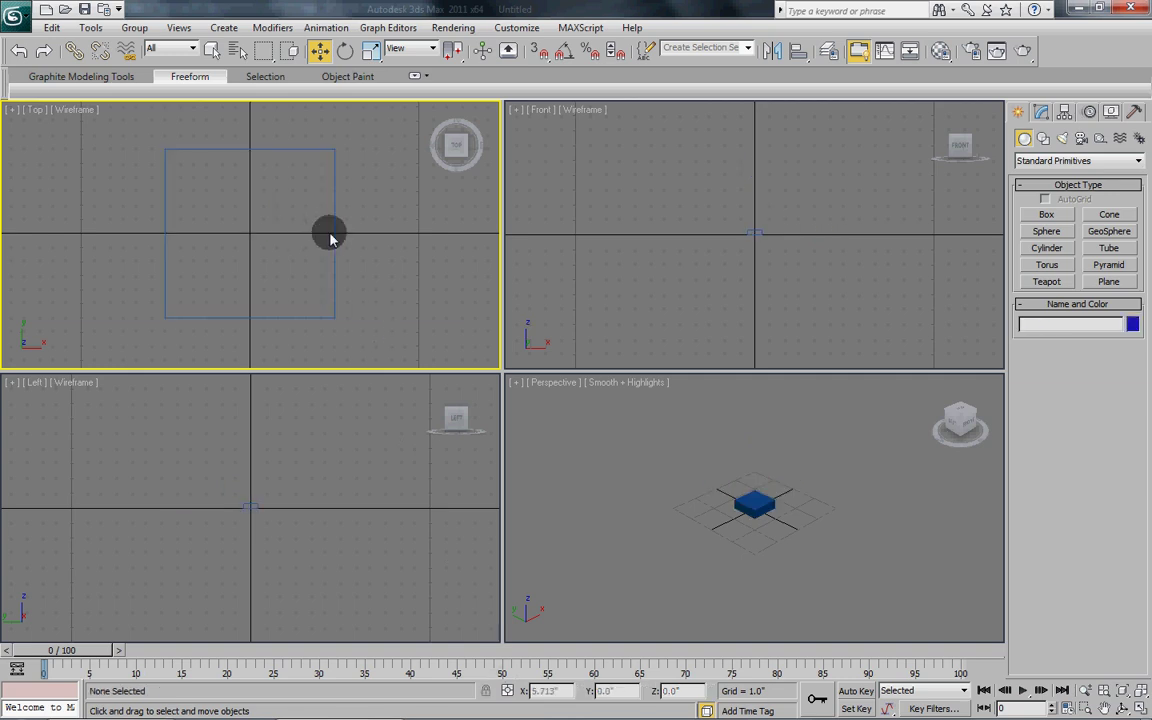
left_click(332, 237)
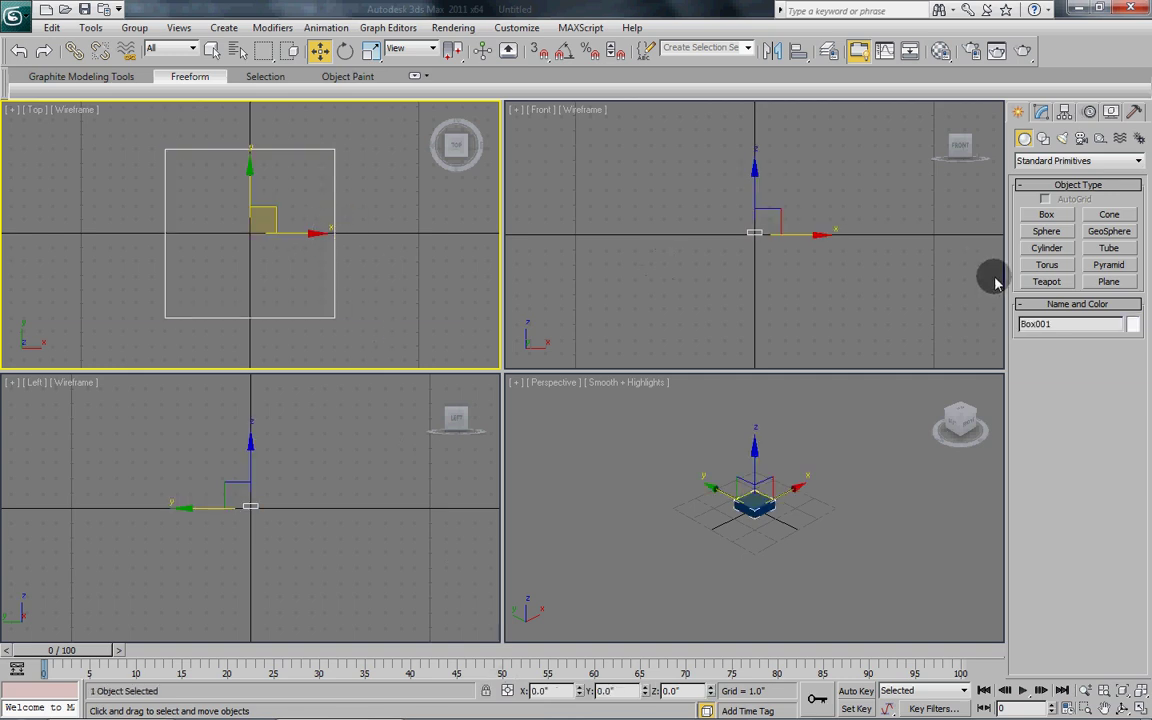
Step: Give Box001 20 length segments, 20 width segments and 10 height segments
left_click(1039, 109)
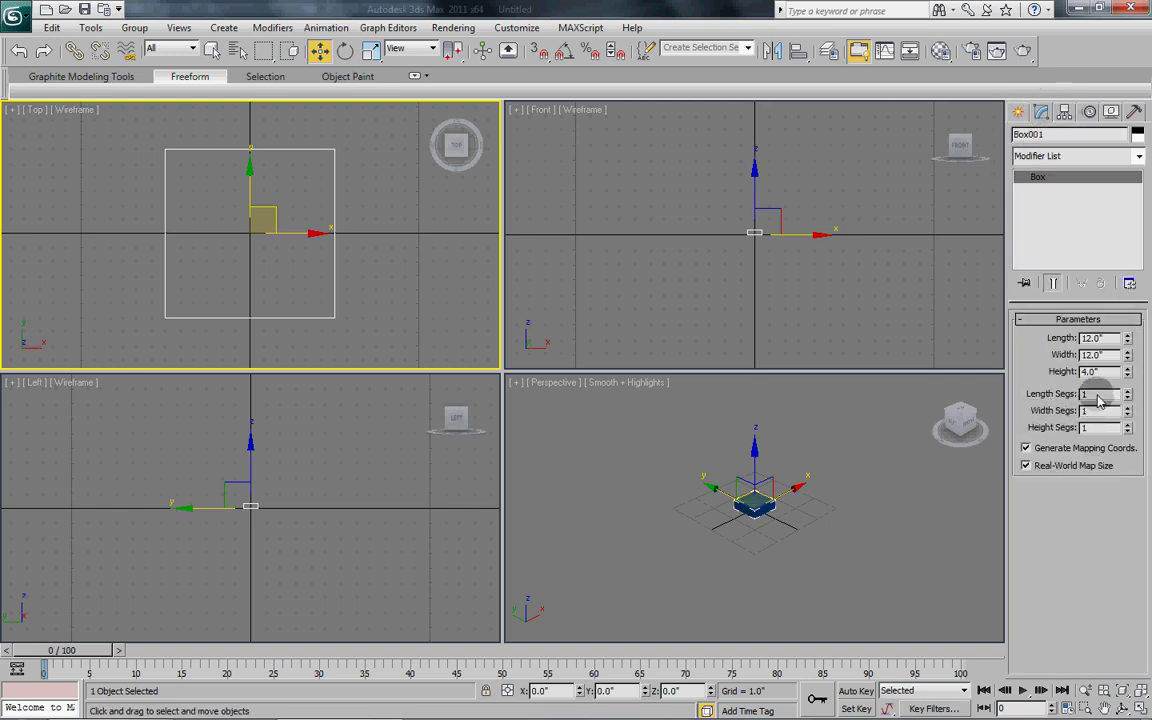
left_click_drag(1095, 398, 1042, 402)
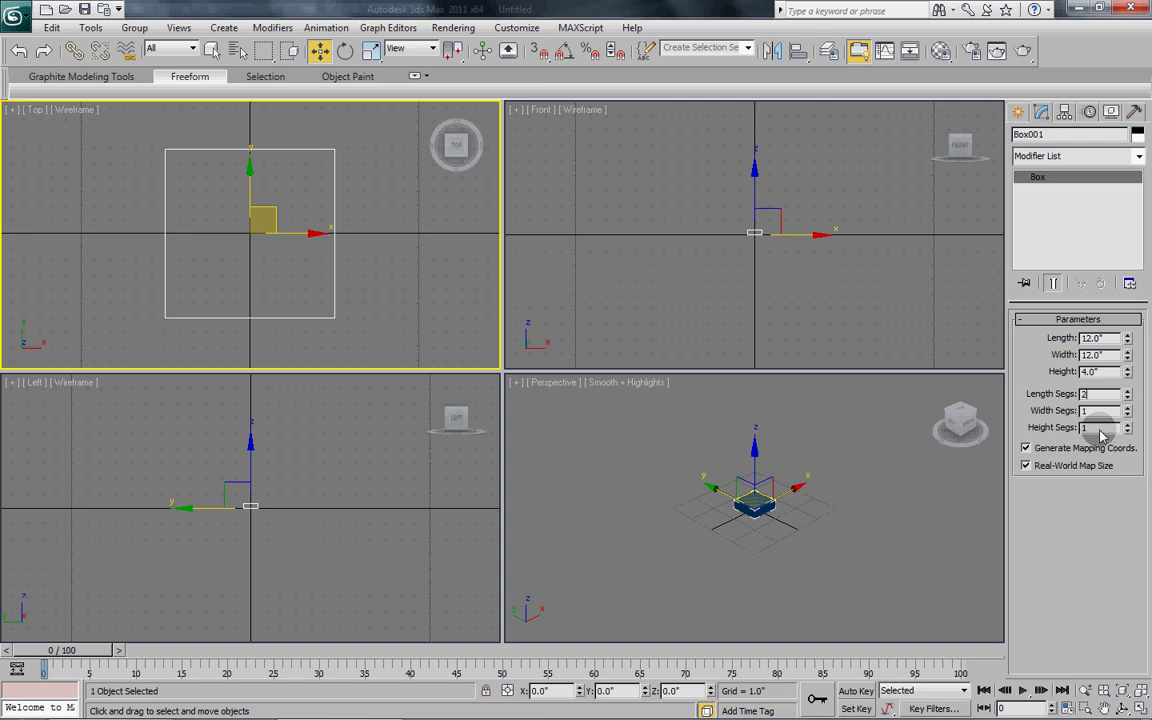
left_click_drag(1098, 410, 1064, 406)
type("20")
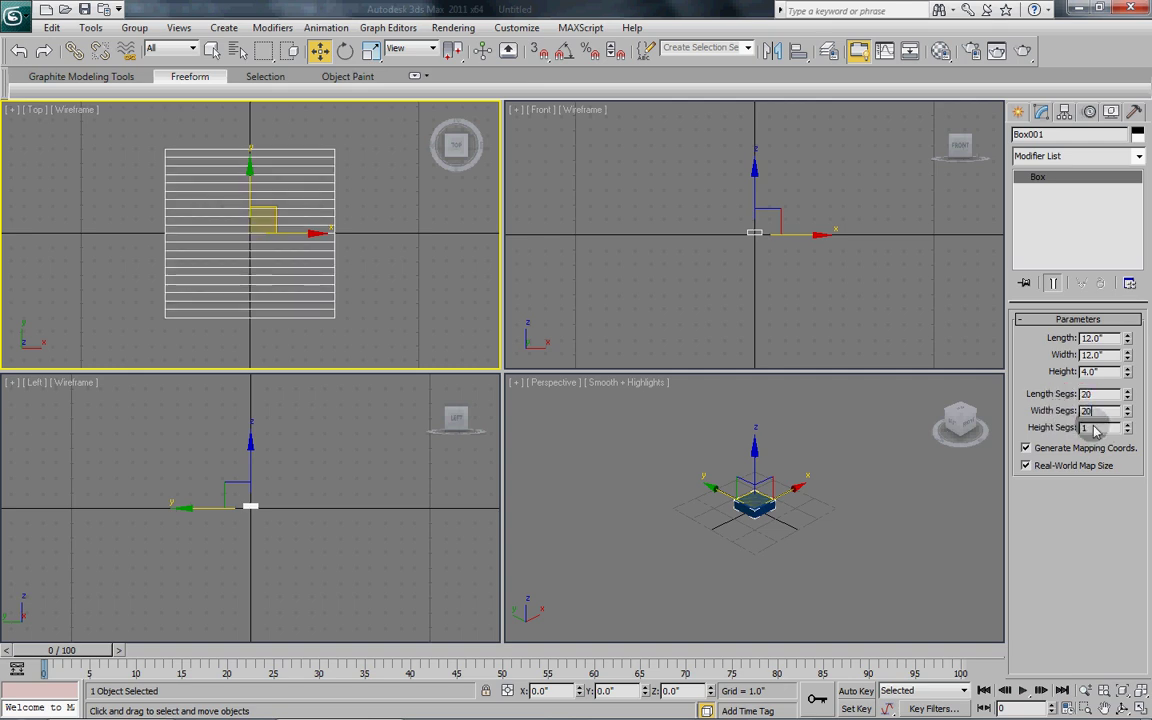
key("Tab")
type("10")
left_click(1100, 393)
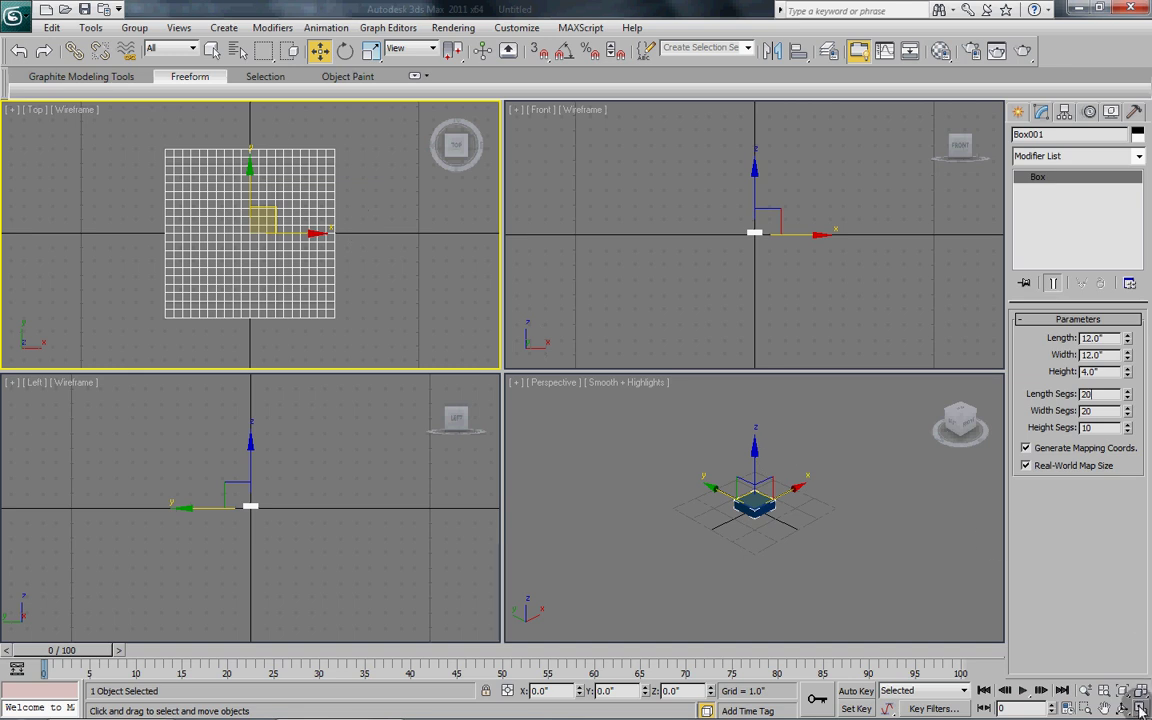
Step: Add a Relax modifier to Box001
left_click(1053, 160)
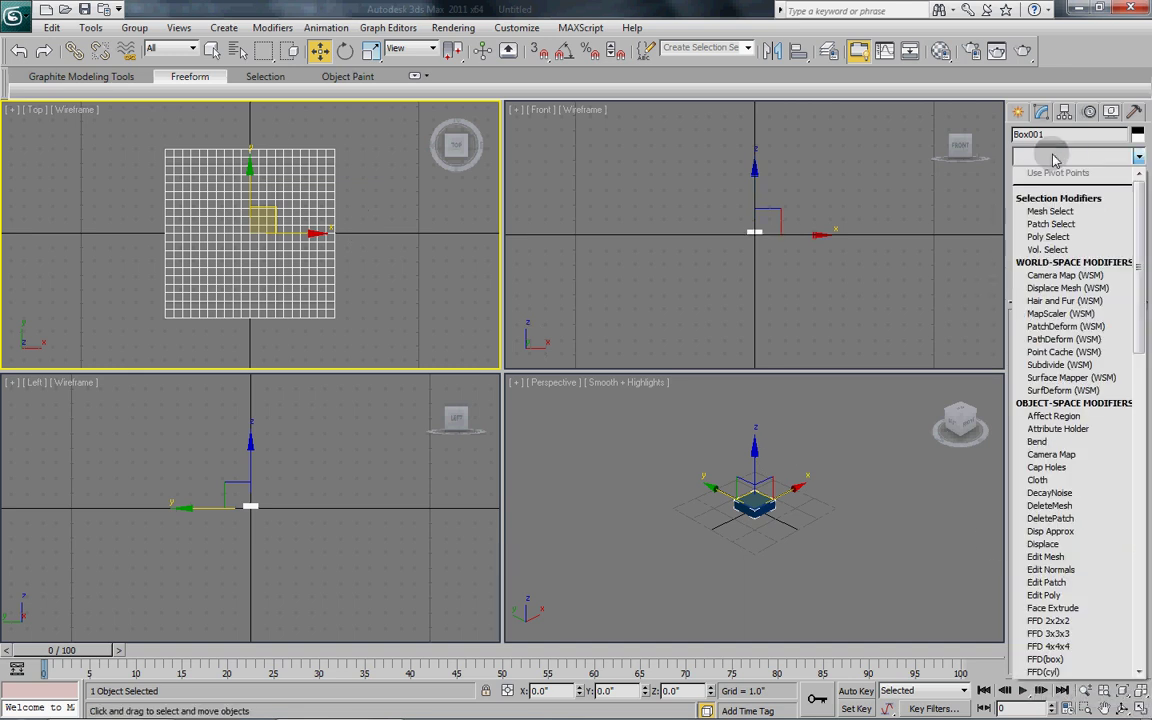
scroll(1050, 215, "down", 15)
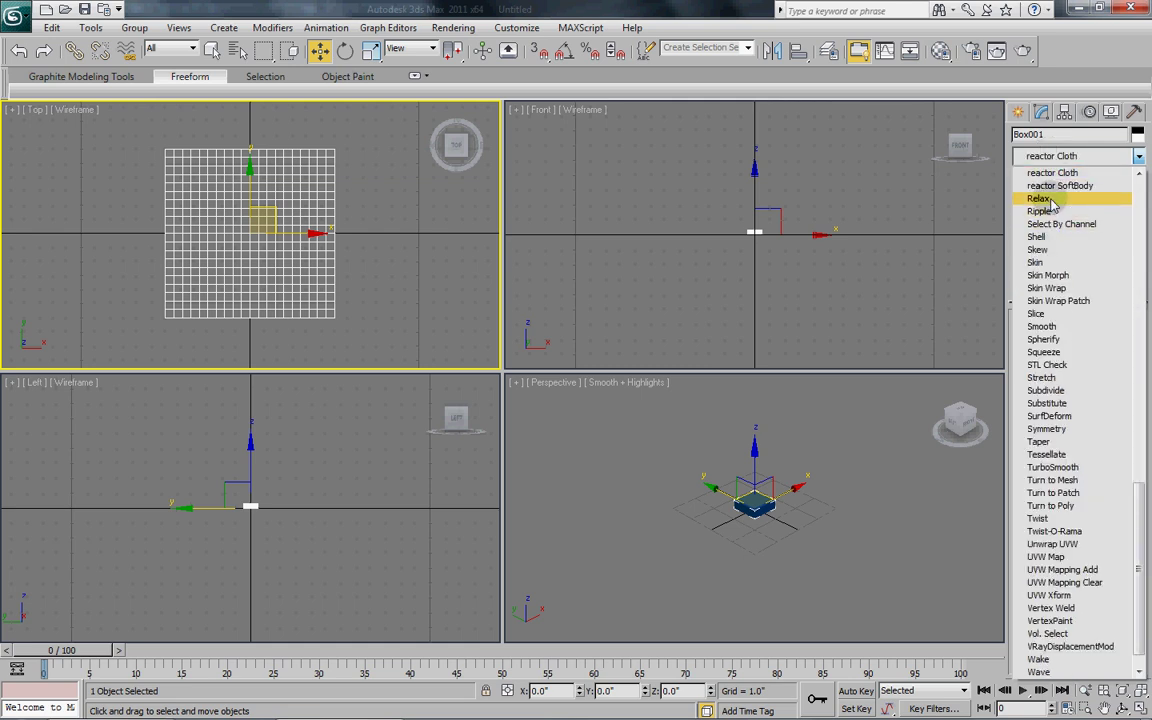
left_click(1050, 215)
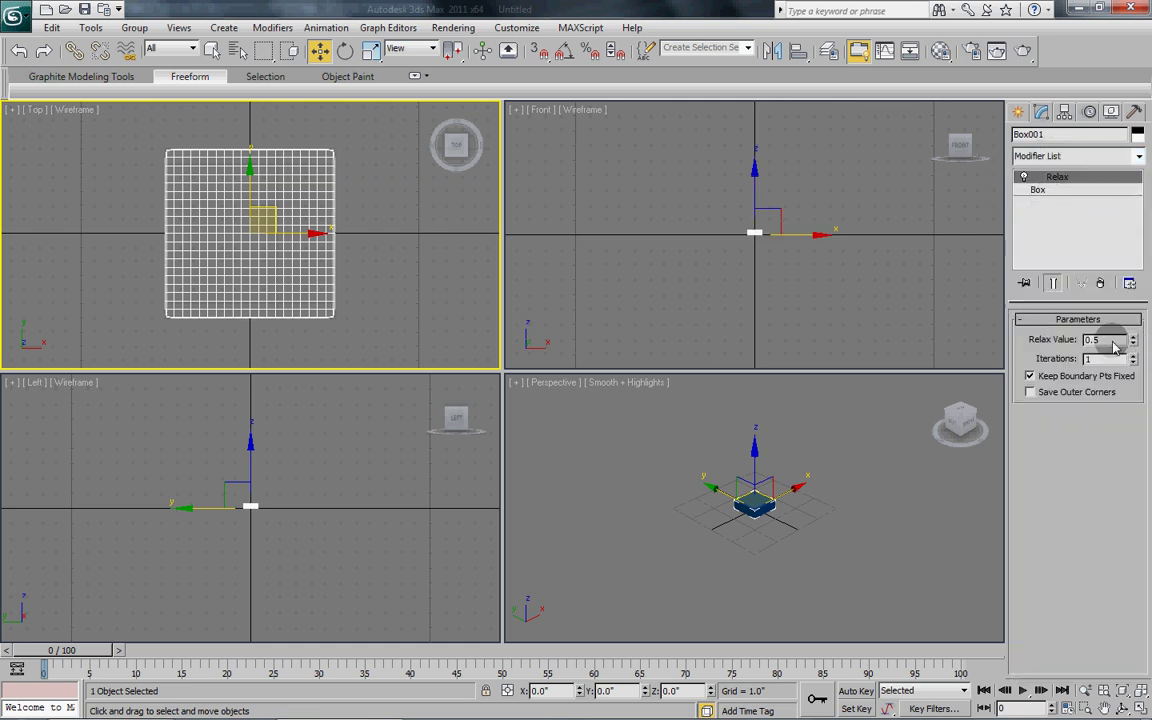
Step: Set Relax Value 1.0 and Iterations 10 to round the box into a cushion
left_click_drag(1115, 345, 1052, 345)
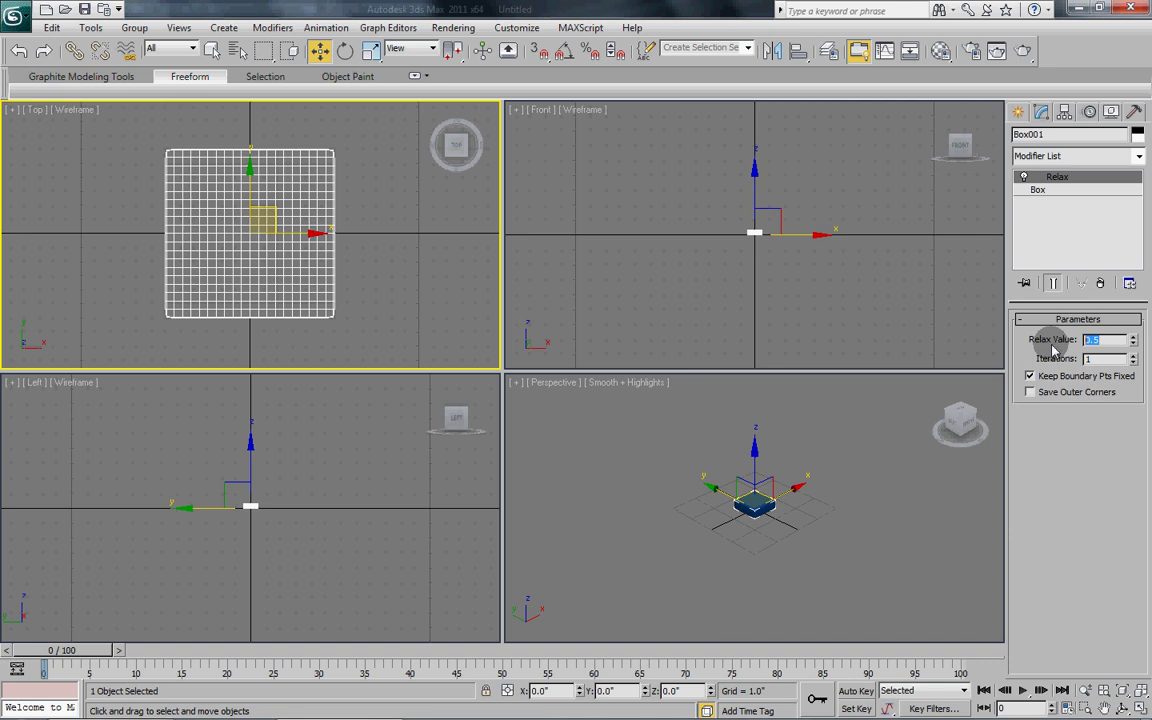
type("1")
key("Return")
key("Tab")
right_click(913, 313)
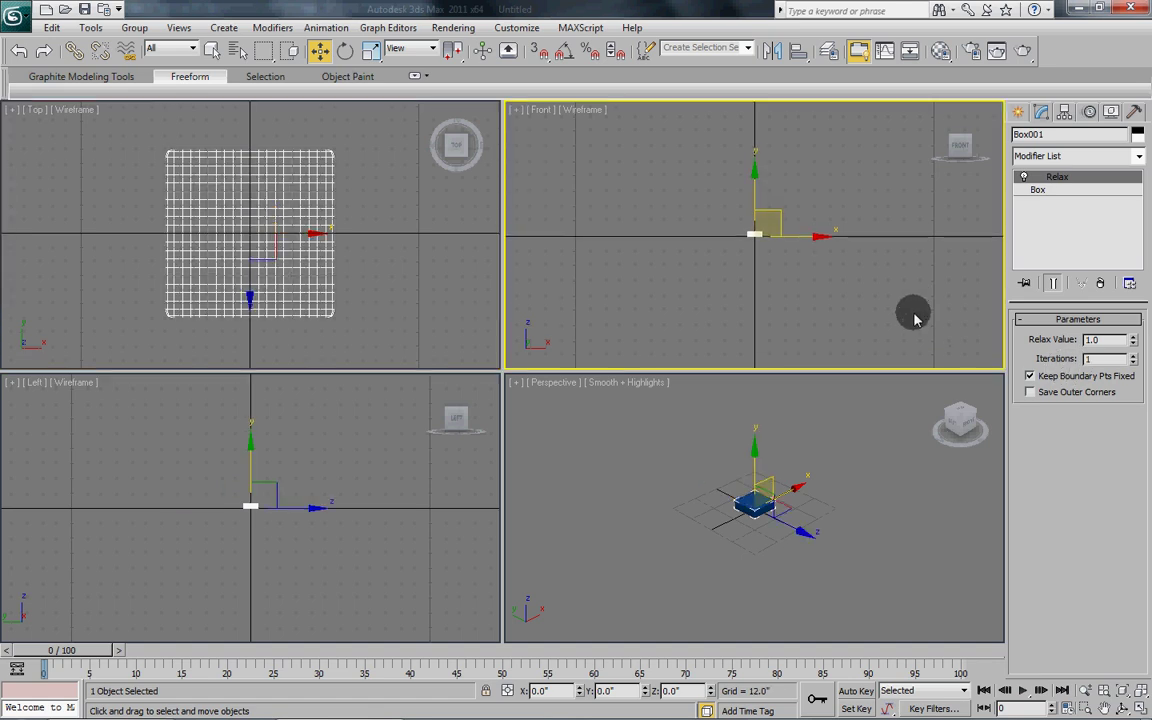
left_click(1062, 360)
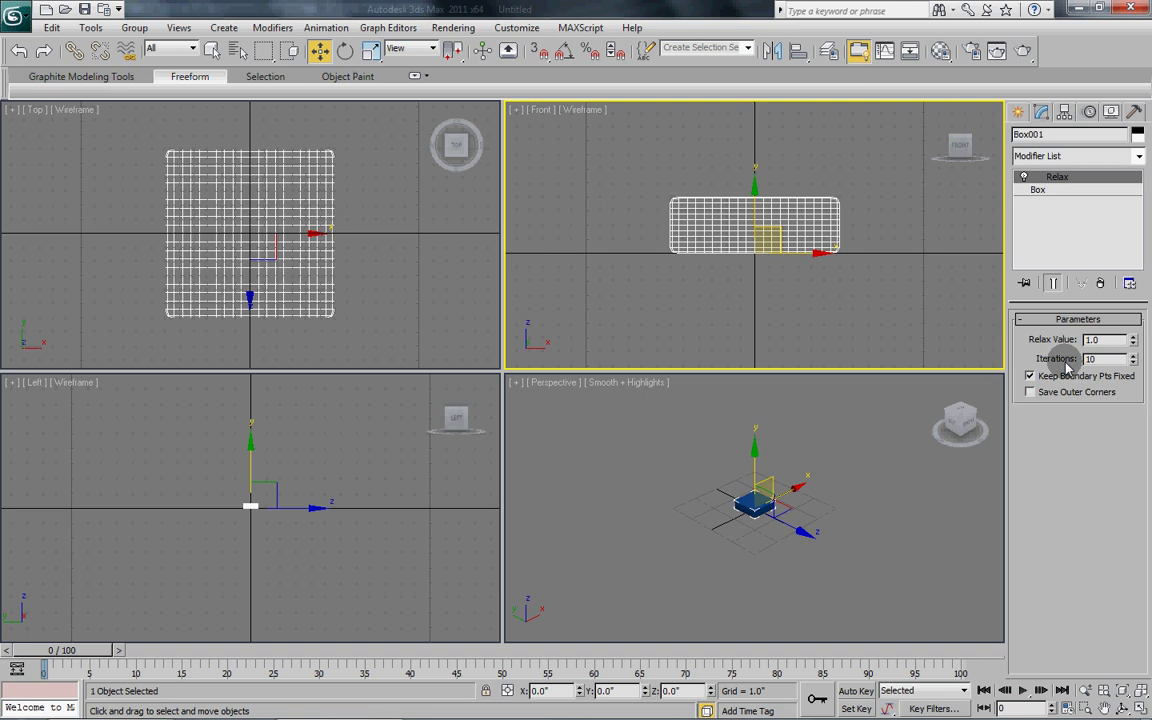
type("10")
key("Return")
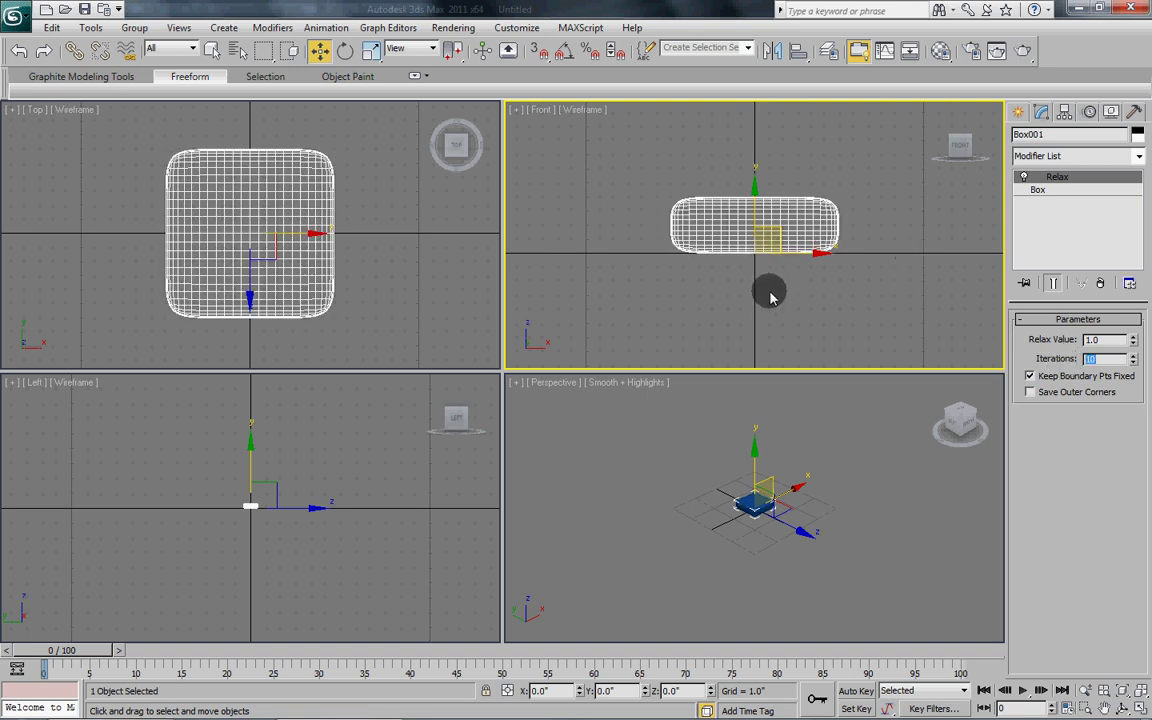
scroll(764, 306, "up", 3)
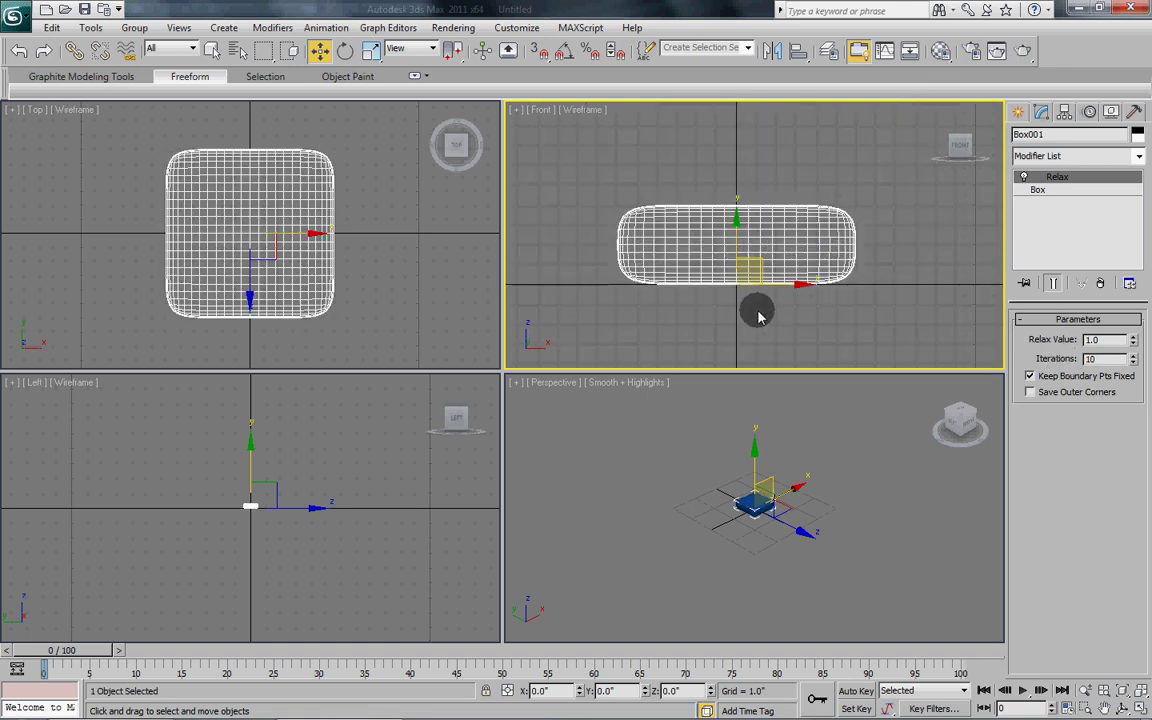
scroll(762, 312, "up", 2)
middle_click_drag(775, 320, 781, 313)
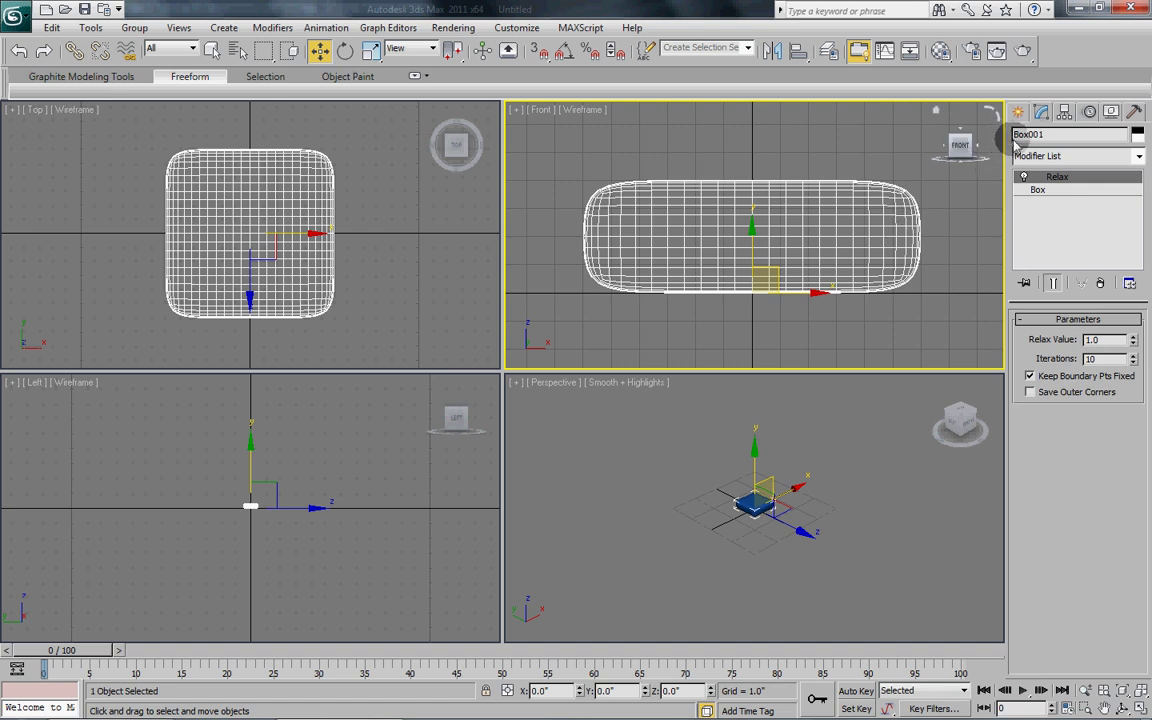
Step: Add an FFD (box) modifier above Relax on the pillow
left_click(1073, 158)
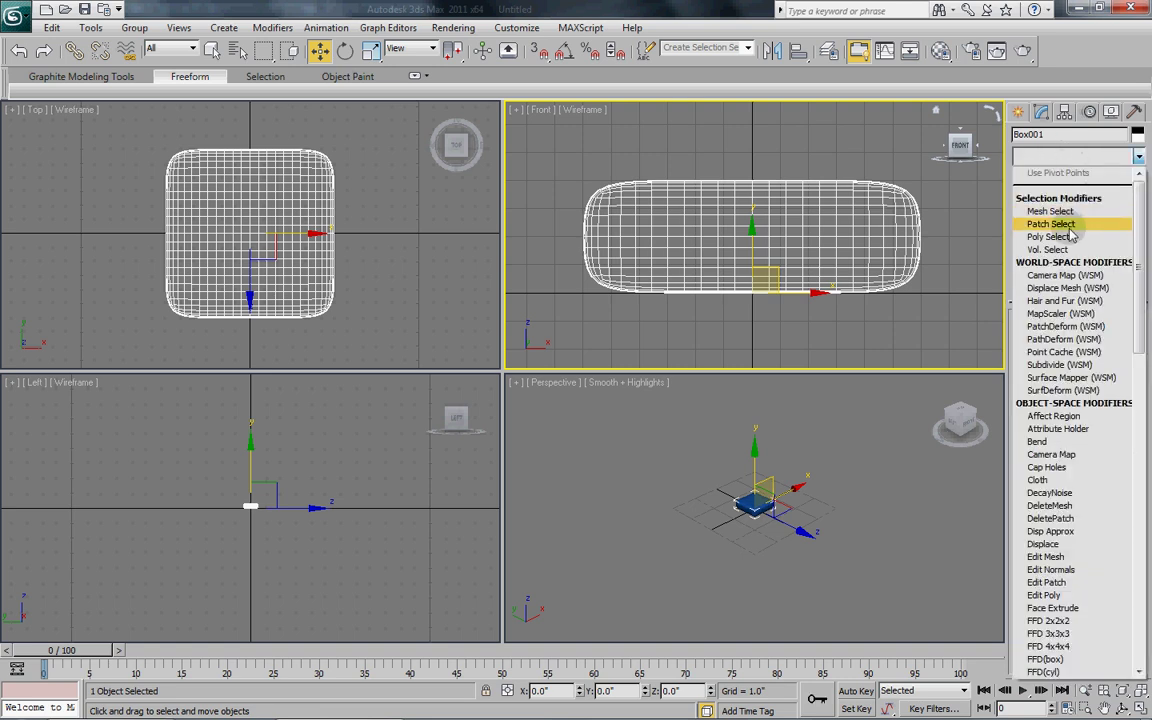
scroll(1070, 230, "down", 10)
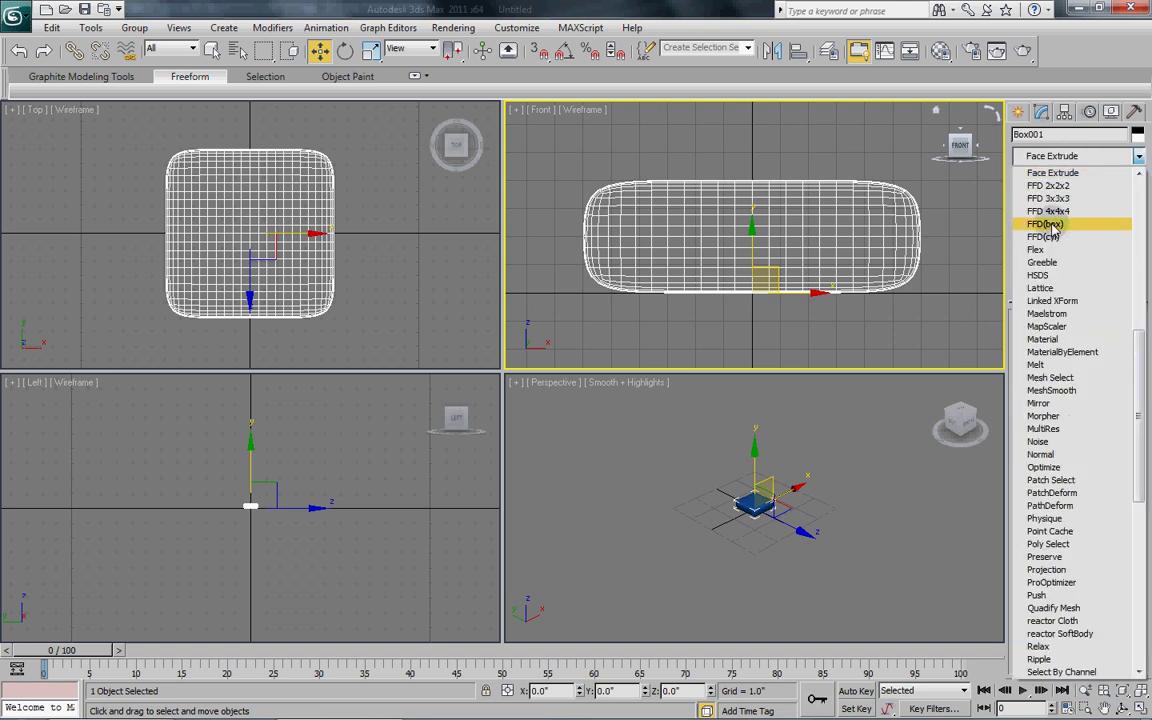
left_click(1045, 224)
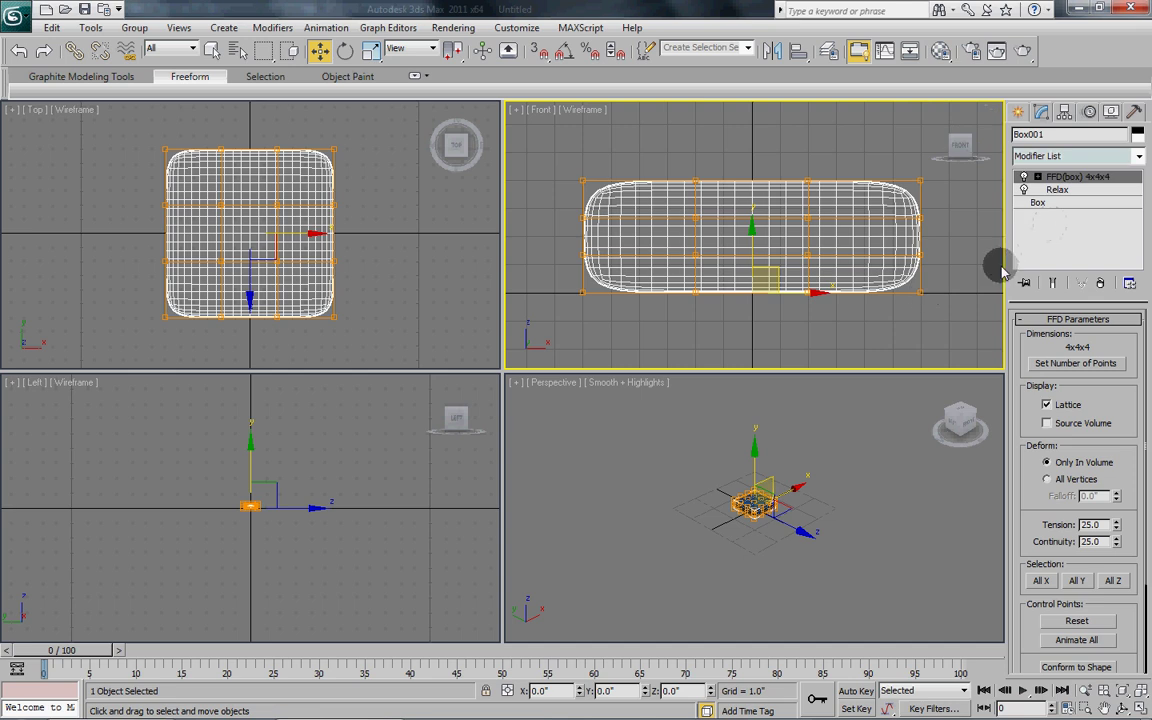
Step: Set the FFD lattice to 6 x 6 x 3 control points
left_click(1063, 366)
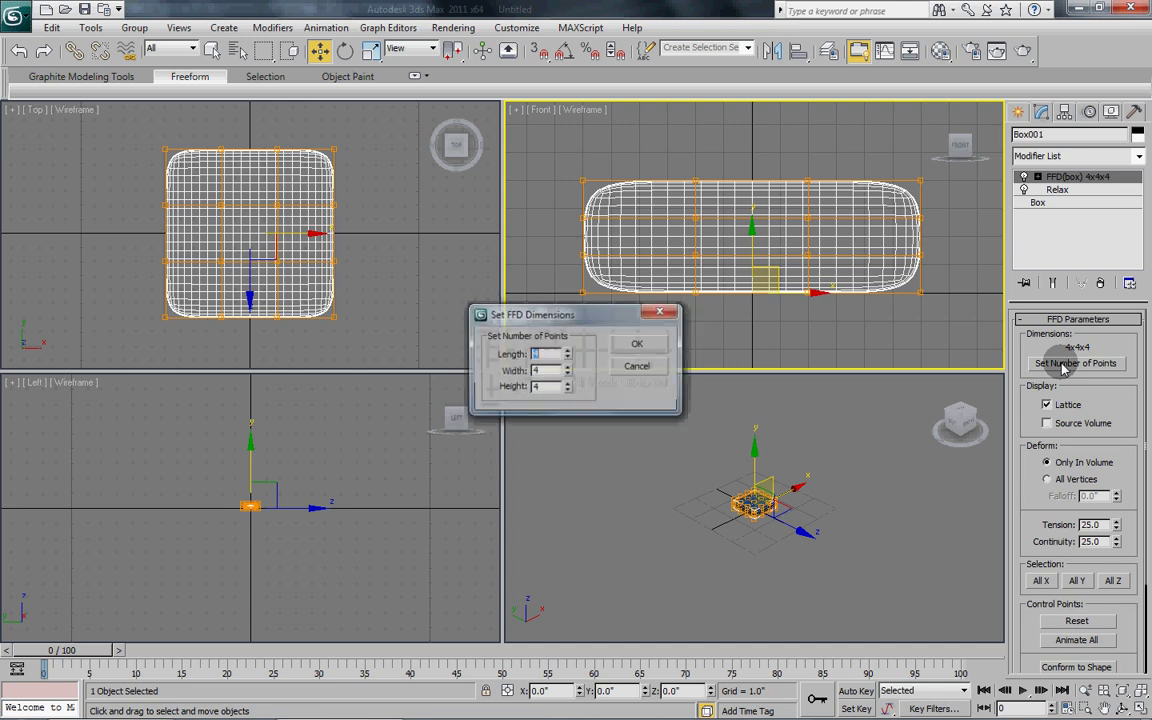
double_click(553, 356)
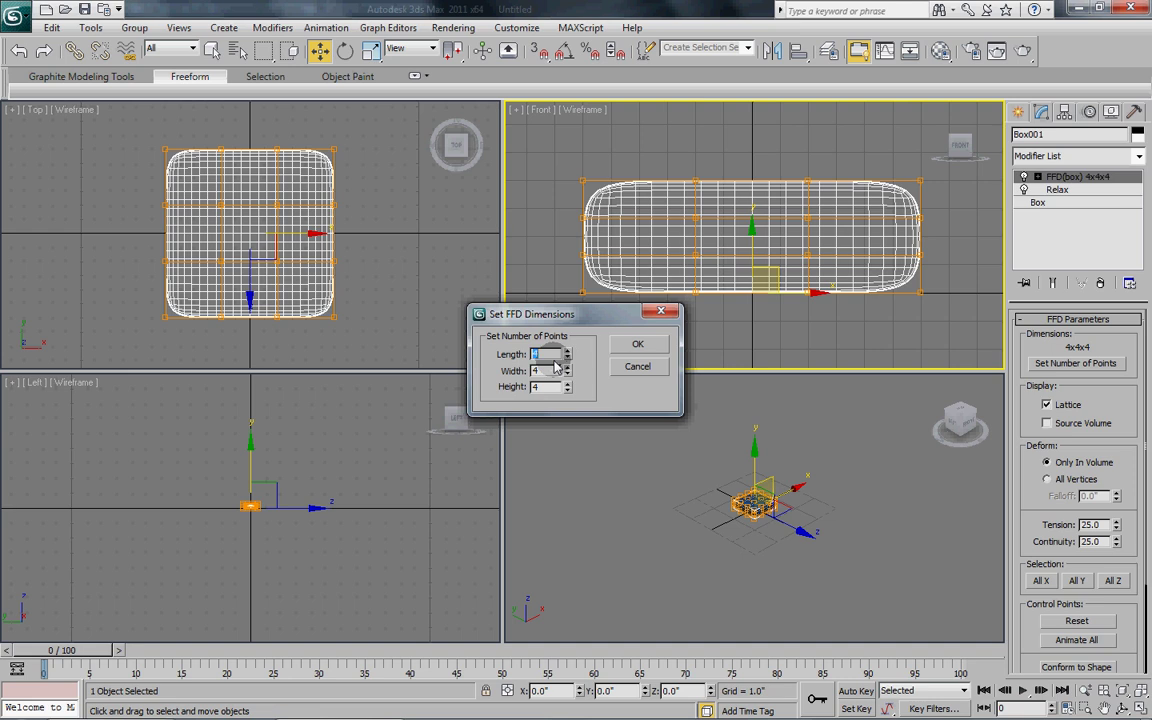
double_click(540, 371)
double_click(543, 389)
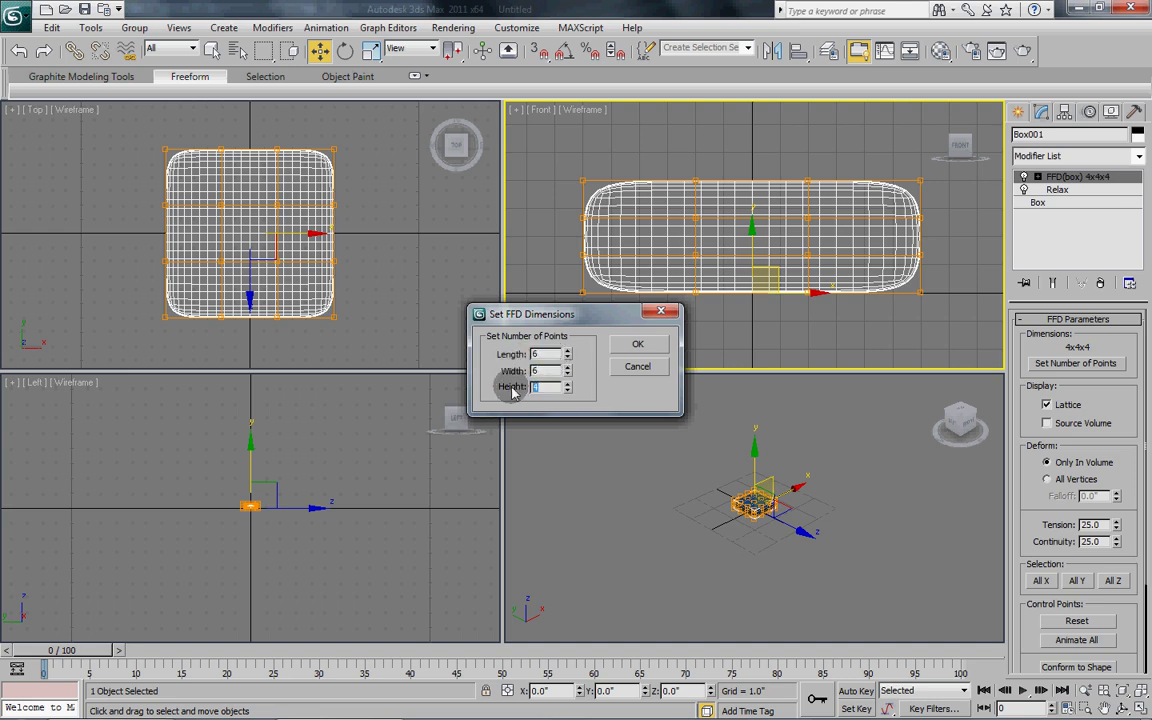
type("3")
left_click(638, 345)
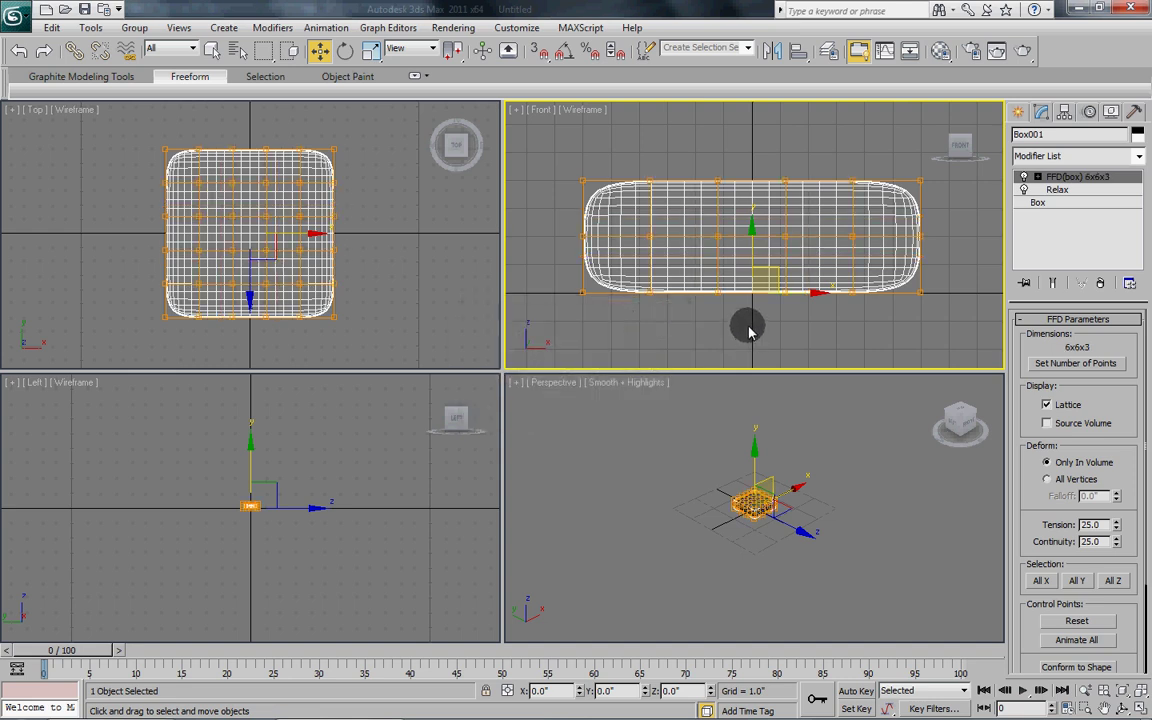
Step: Maximize the Front view, reselect the pillow and enter FFD Control Points mode
key("alt+w")
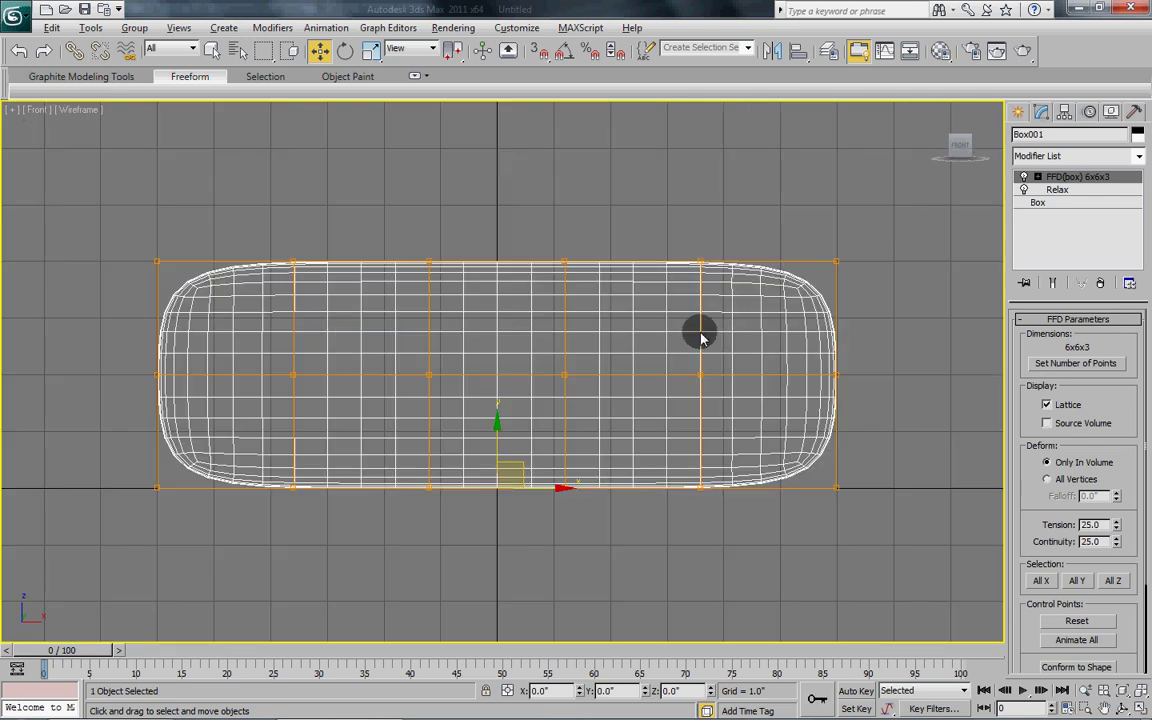
scroll(625, 302, "down", 1)
middle_click_drag(630, 302, 571, 260)
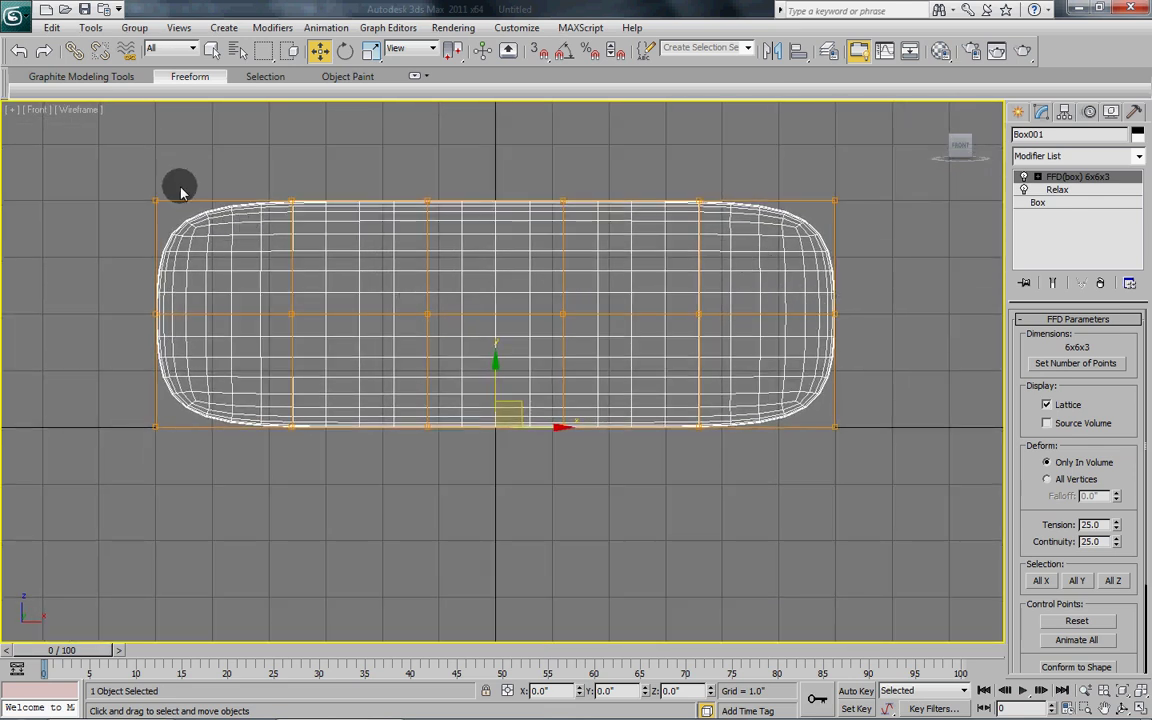
left_click_drag(130, 183, 176, 229)
left_click(418, 216)
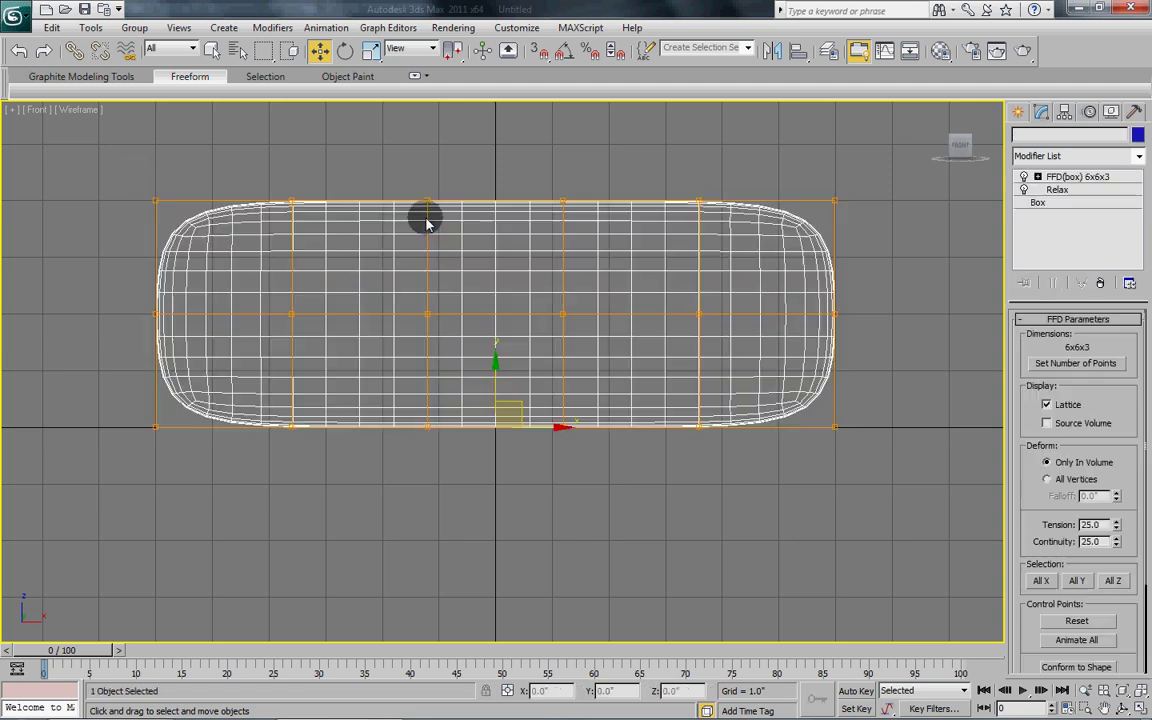
key("1")
Step: Move the top corner control points down to round the pillow's top
left_click_drag(125, 175, 188, 224)
left_click_drag(815, 172, 845, 238, "ctrl")
scroll(665, 260, "up", 4)
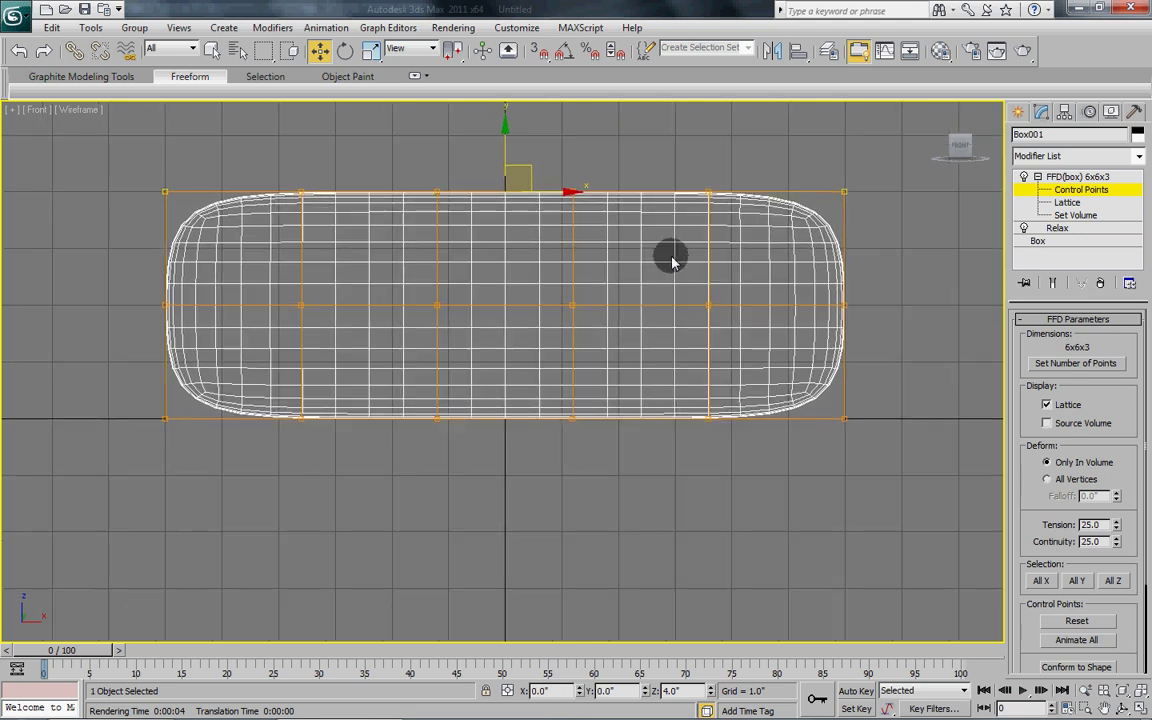
middle_click_drag(666, 237, 663, 288)
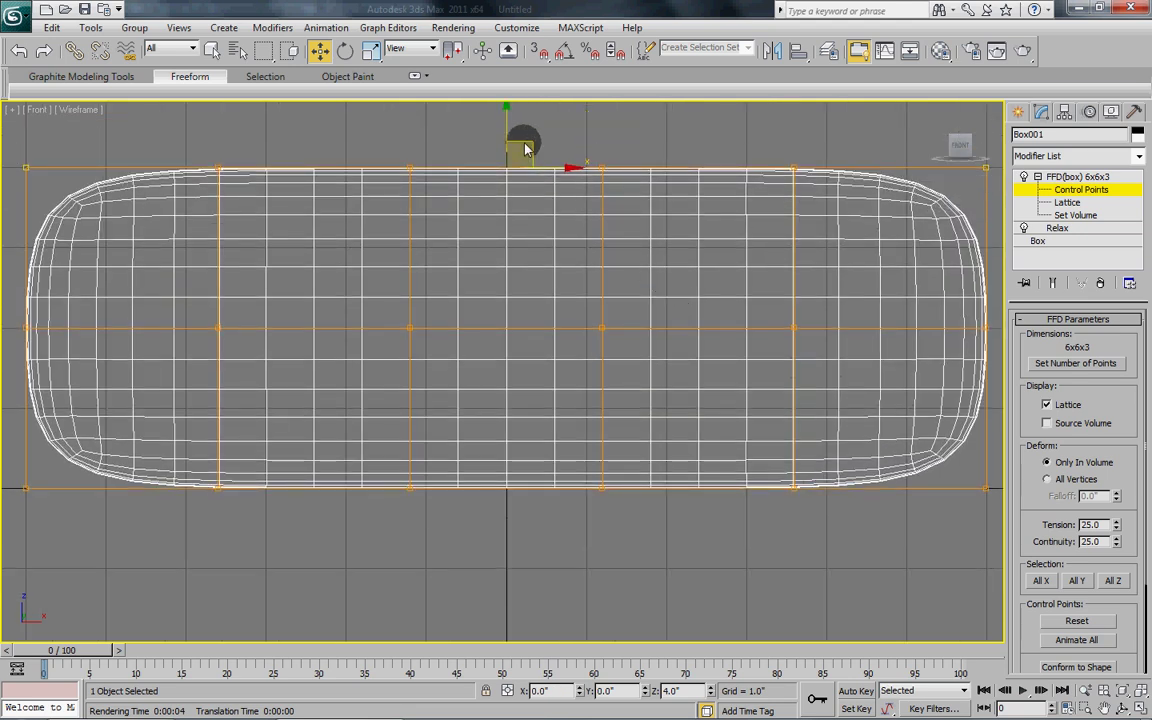
left_click_drag(509, 114, 521, 250)
middle_click_drag(490, 247, 498, 238)
scroll(500, 245, "down", 2)
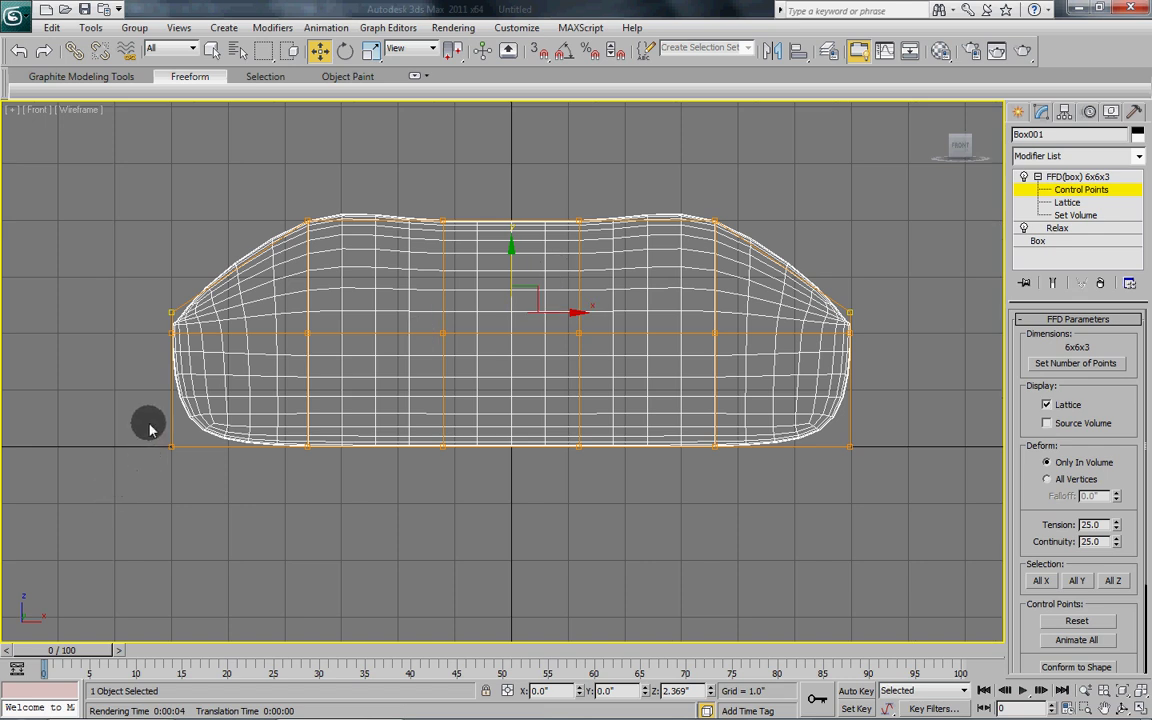
Step: Raise the bottom corner control points so the pillow's ends pinch to points
left_click_drag(149, 424, 211, 478)
left_click(858, 456)
middle_click_drag(522, 378, 527, 384)
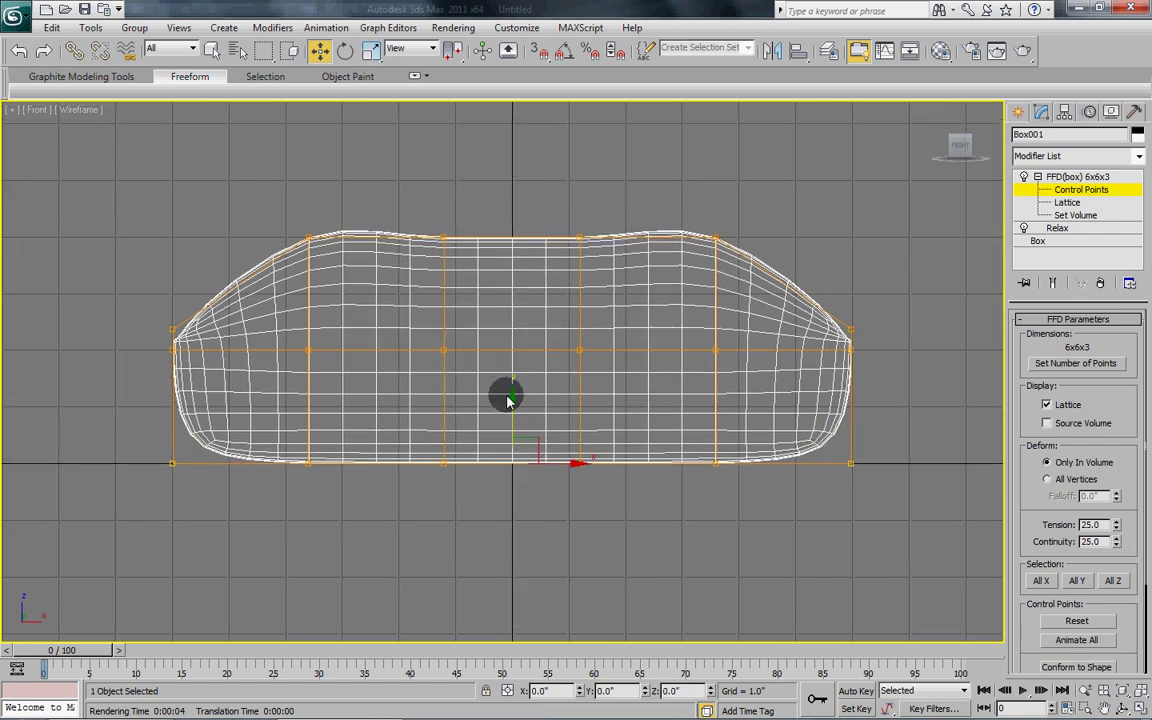
left_click_drag(513, 403, 549, 316)
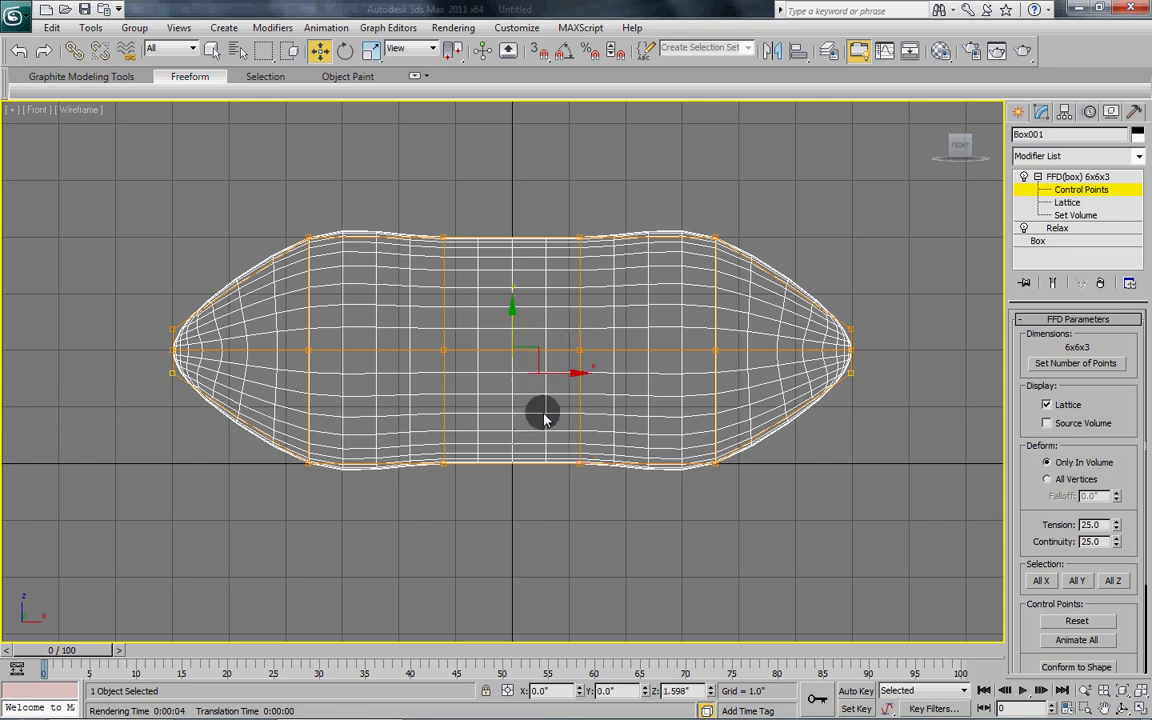
scroll(542, 411, "up", 3)
middle_click_drag(522, 396, 683, 410)
scroll(437, 342, "up", 3)
middle_click_drag(437, 342, 408, 350)
scroll(408, 350, "down", 6)
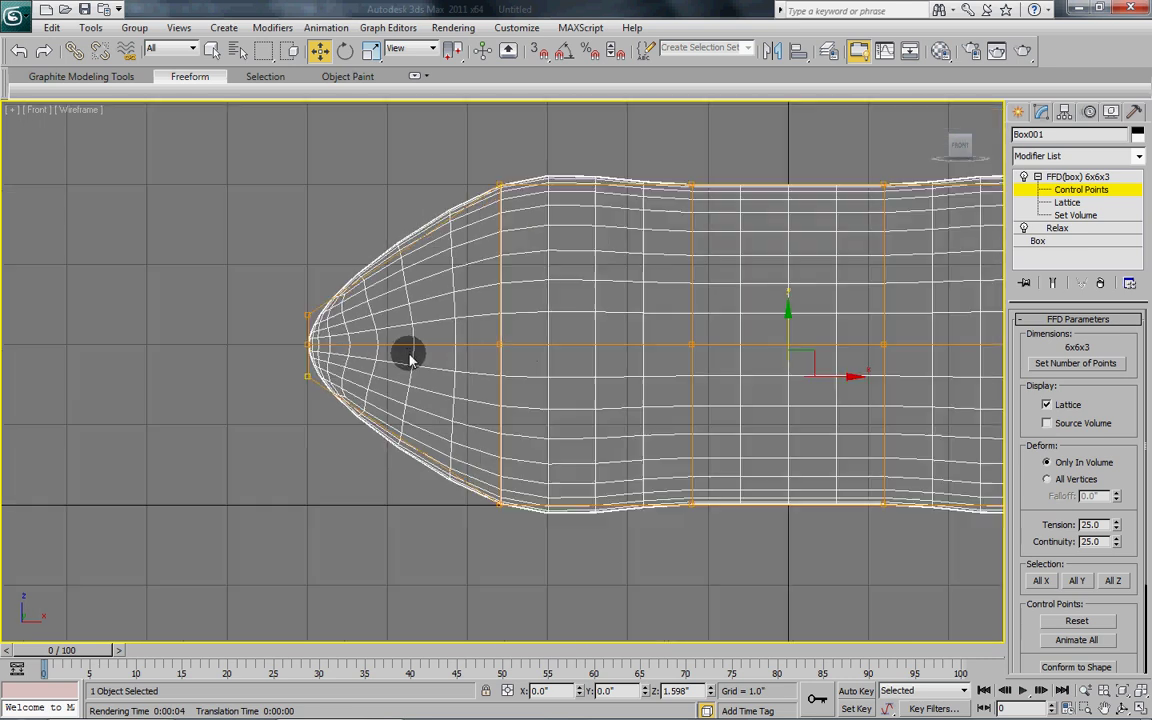
Step: In the Left view, move the top corner control points down
middle_click_drag(497, 401, 493, 401)
key("l")
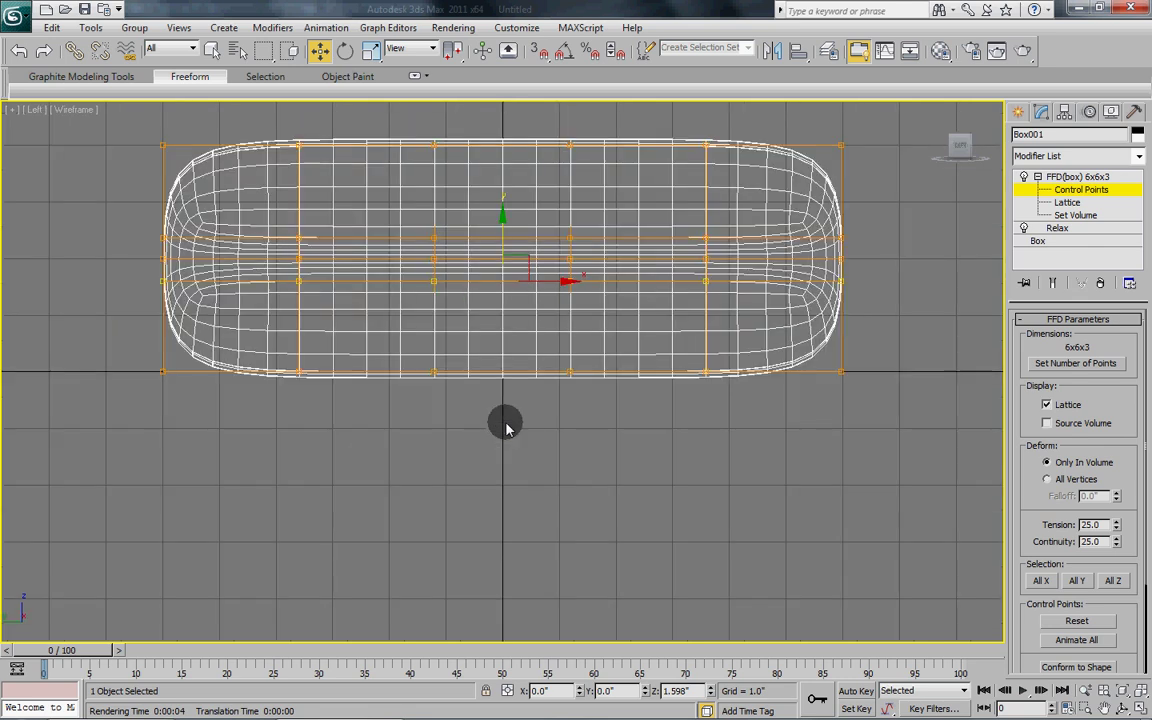
middle_click_drag(398, 339, 410, 397)
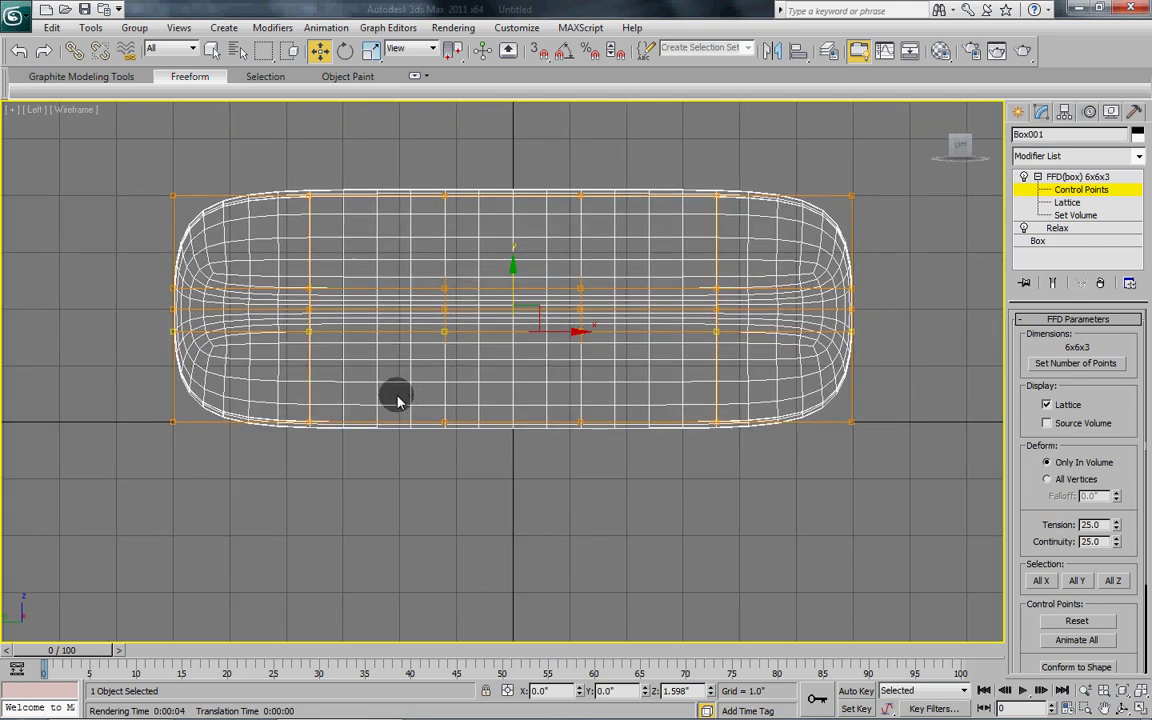
left_click_drag(130, 170, 229, 245)
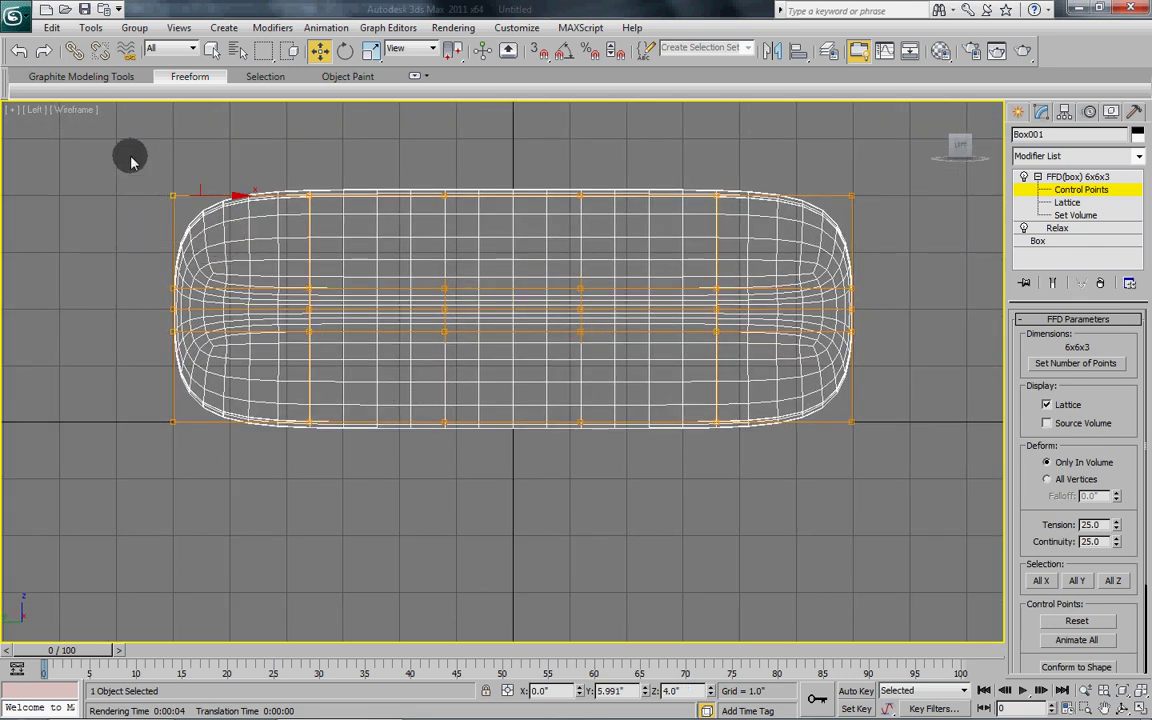
left_click_drag(813, 188, 864, 221, "ctrl")
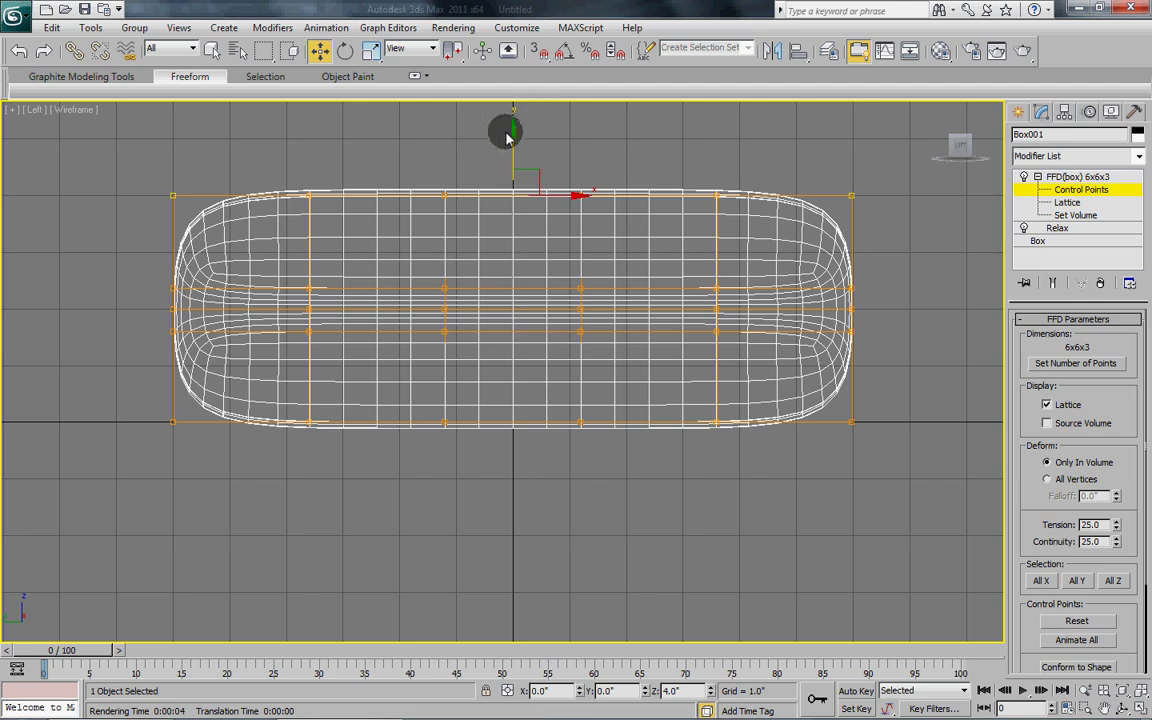
left_click_drag(515, 150, 520, 232)
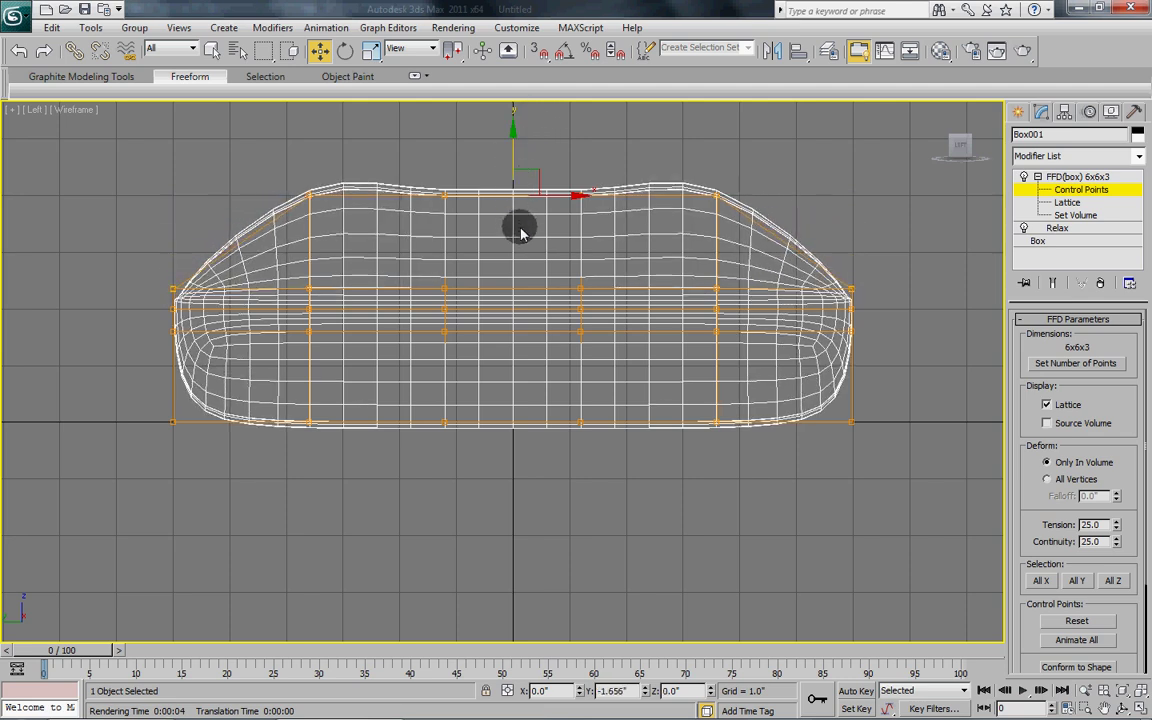
Step: Raise the bottom corner control points so the side ends come to points
left_click_drag(142, 362, 205, 437)
left_click(792, 413)
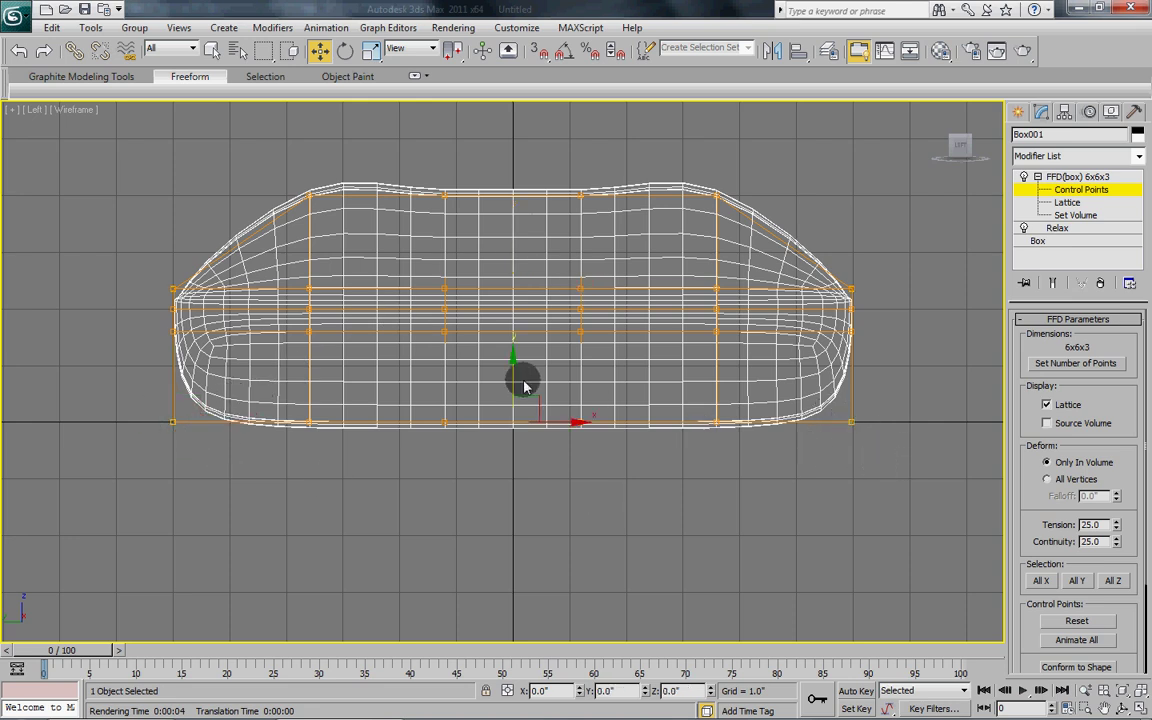
left_click_drag(511, 363, 546, 277)
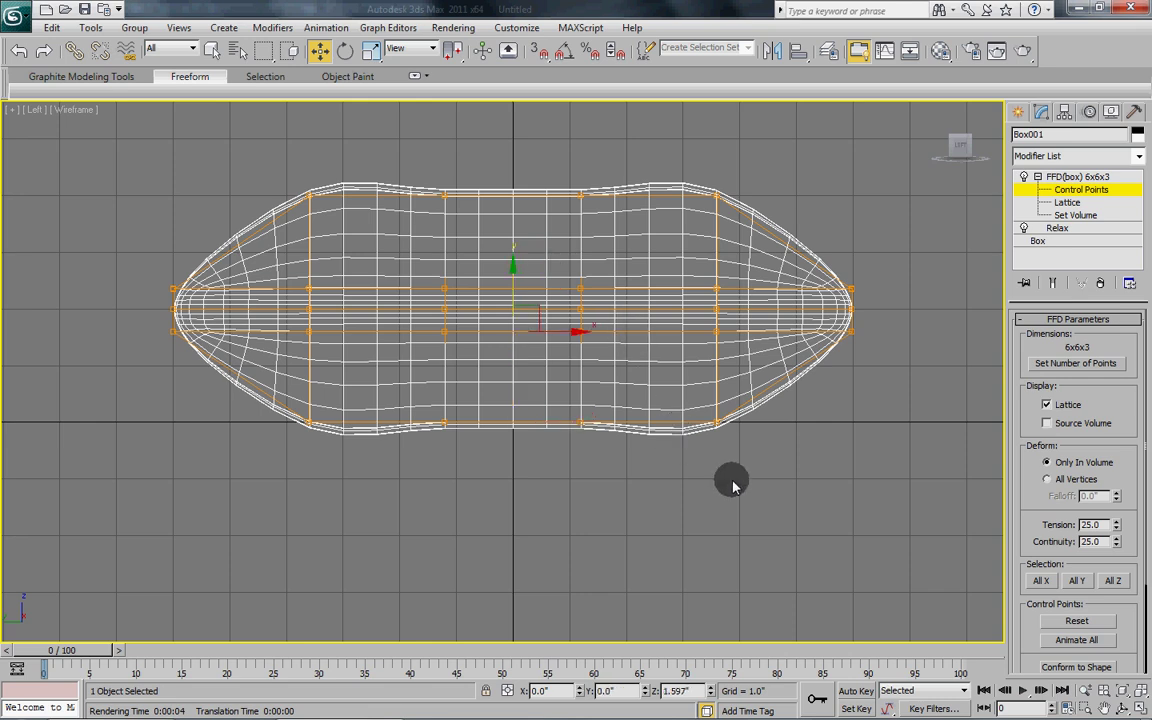
middle_click_drag(722, 459, 717, 482)
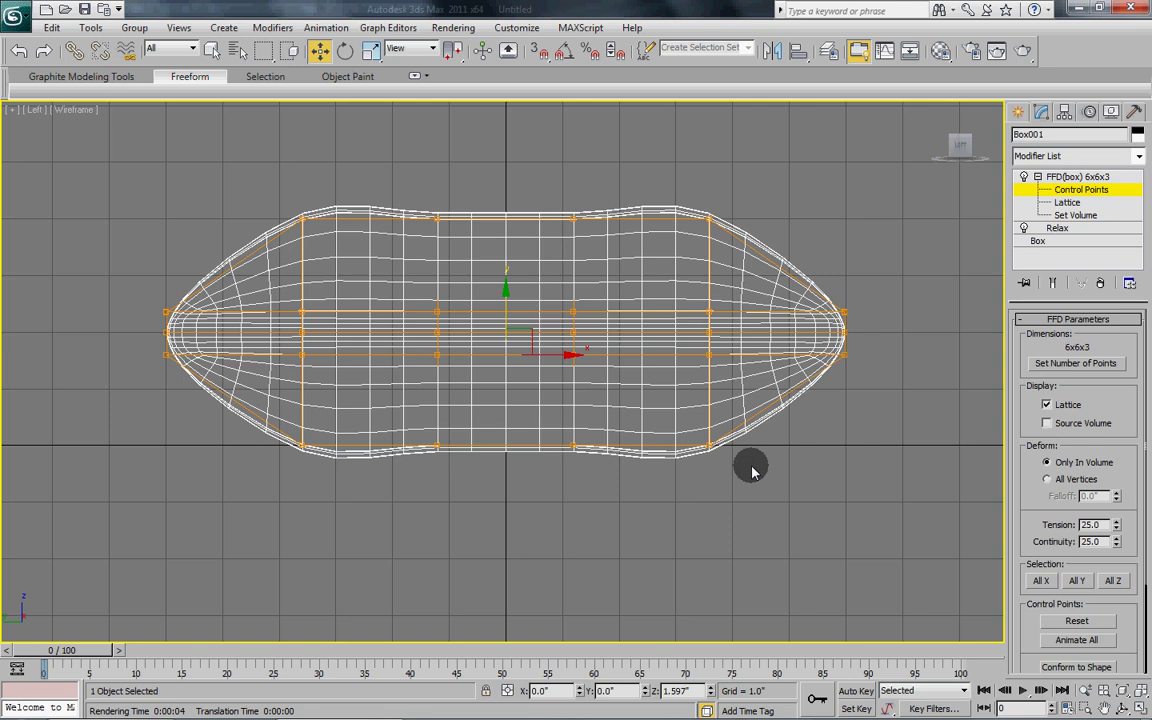
Step: Back in the Front view, lower the top corner control points slightly
key("f")
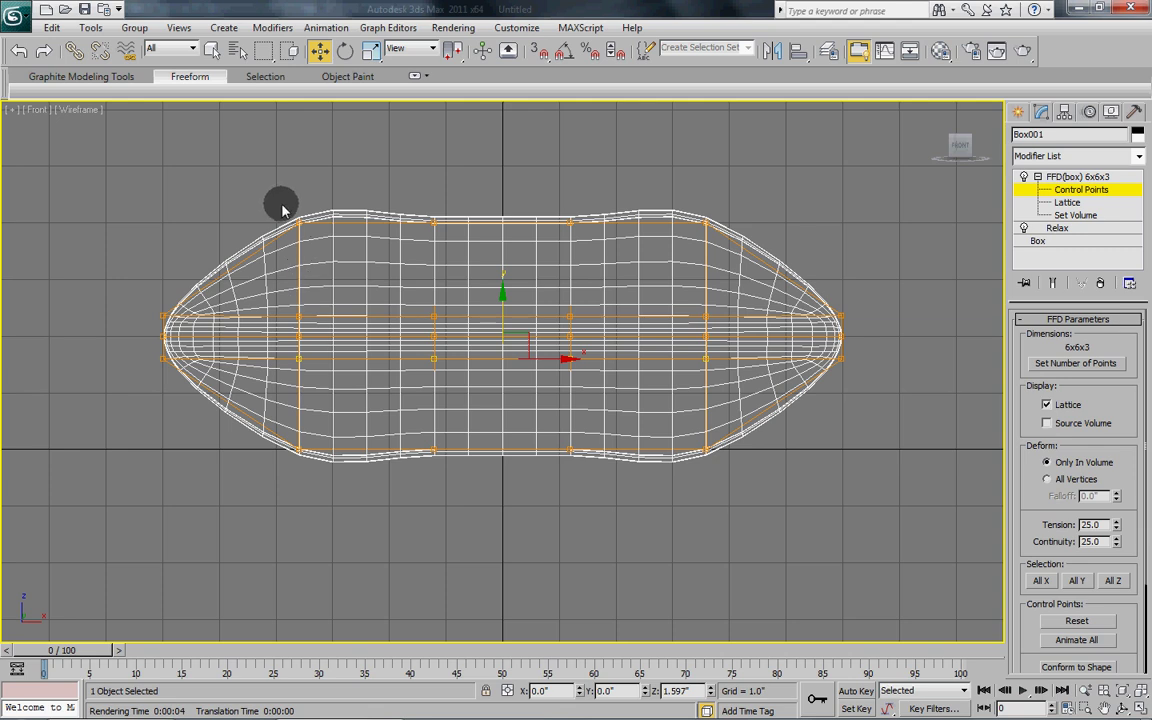
left_click_drag(282, 208, 312, 246)
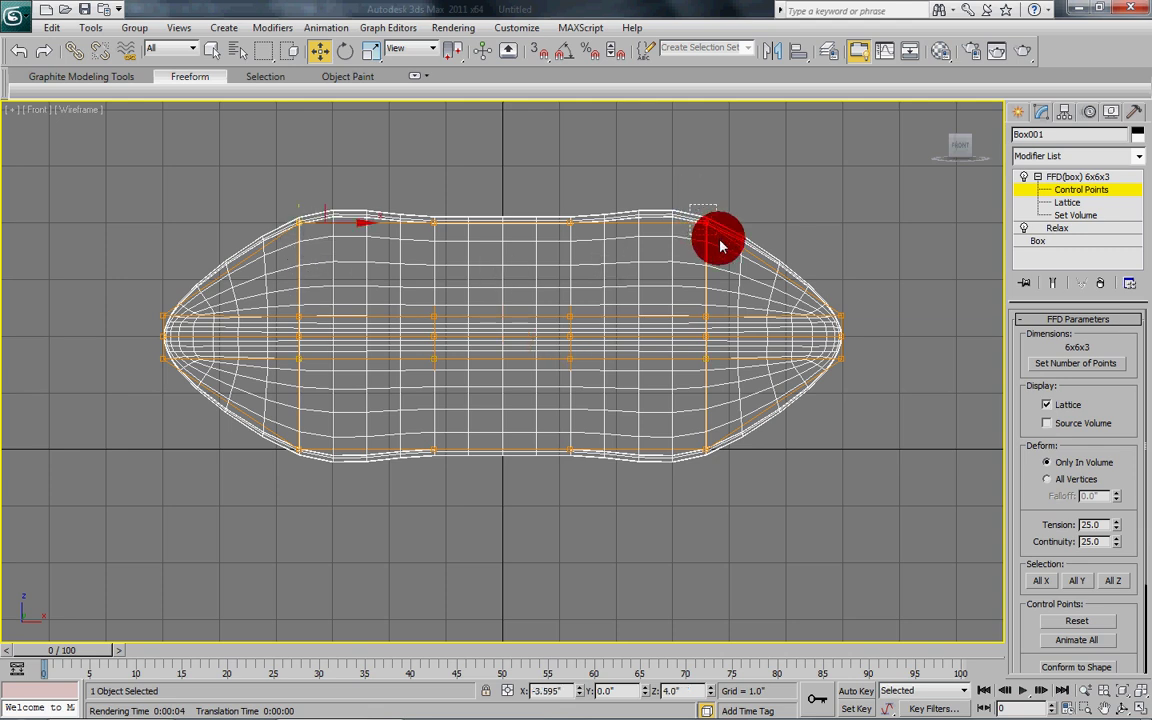
left_click_drag(727, 252, 726, 253, "ctrl")
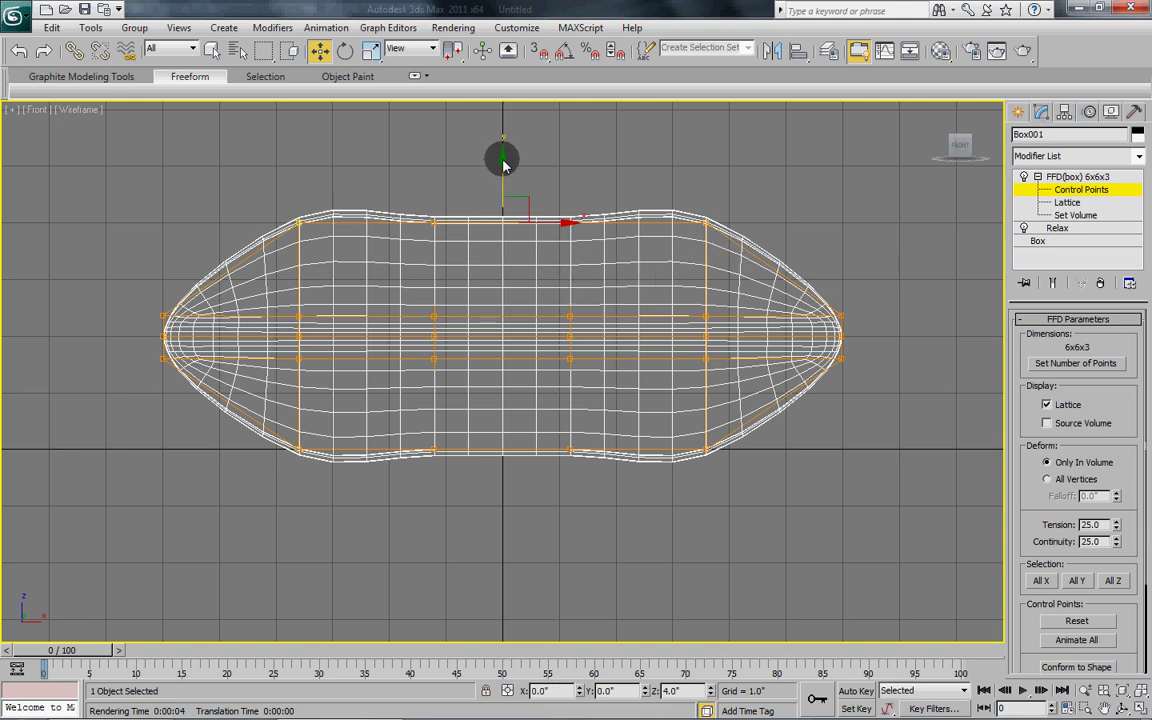
left_click_drag(503, 160, 510, 186)
Step: Raise the lower corner control points so the underside curves evenly
left_click_drag(284, 431, 311, 482)
left_click(705, 449, "ctrl")
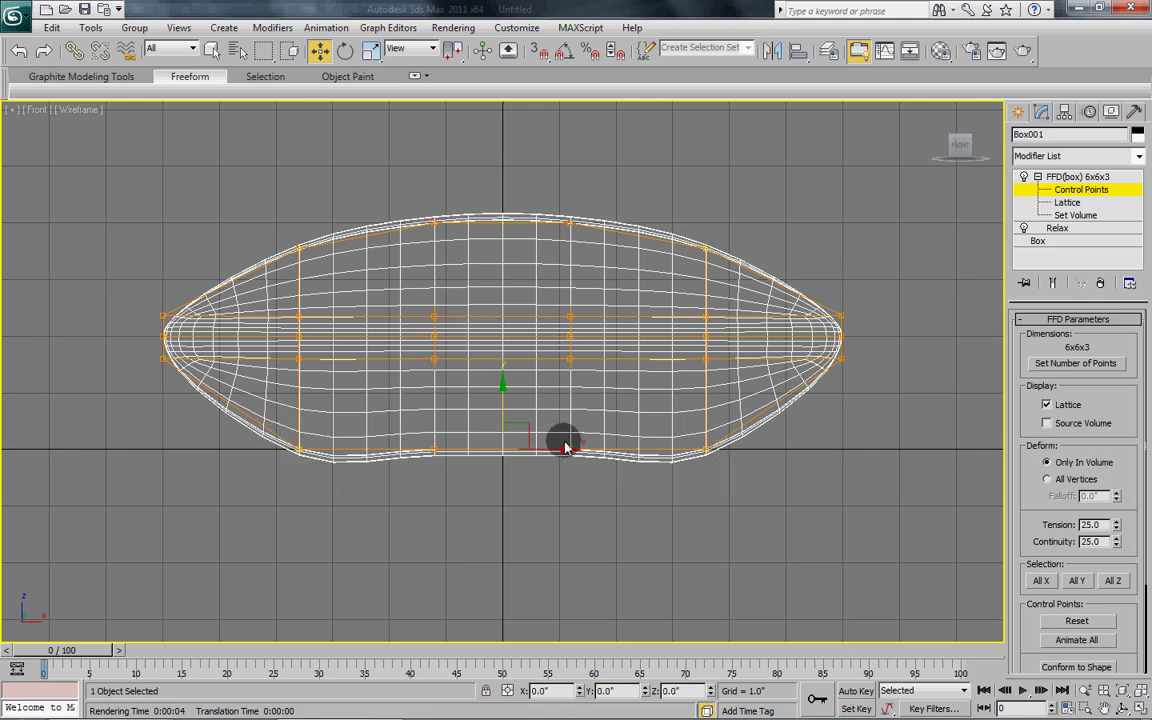
left_click_drag(502, 387, 510, 372)
left_click_drag(510, 372, 510, 372)
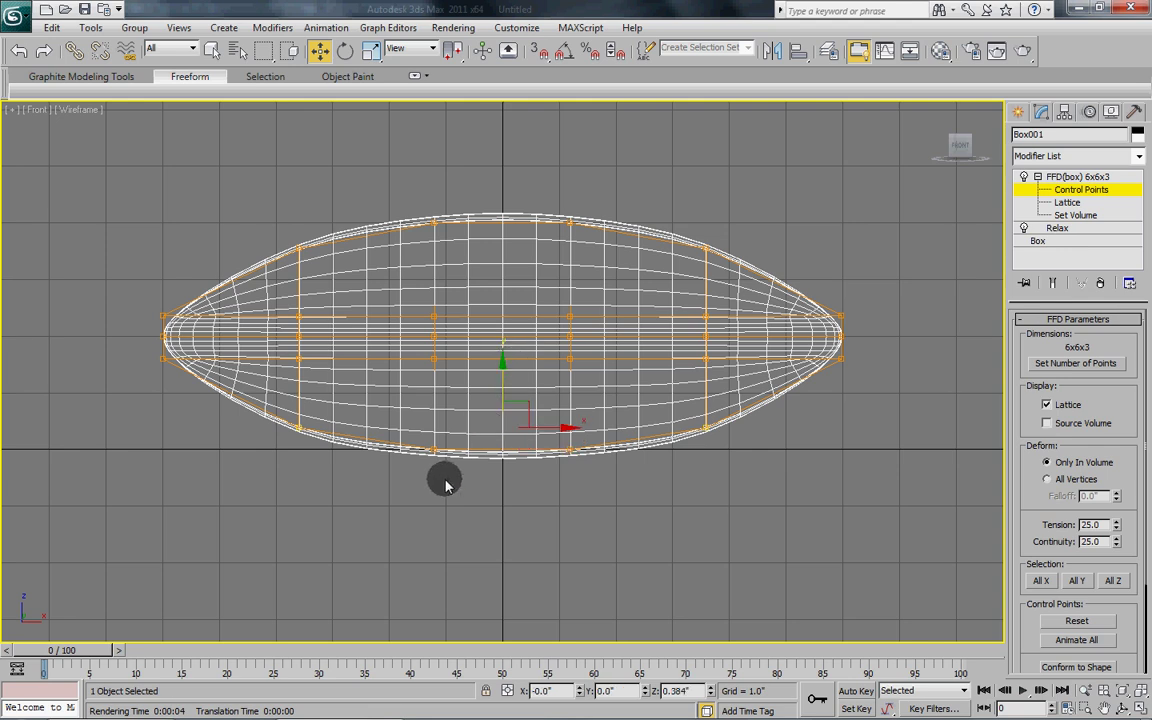
Step: In Left view, lower the top lattice points and raise the bottom ones into a symmetric lens profile
key("l")
middle_click_drag(361, 347, 418, 482)
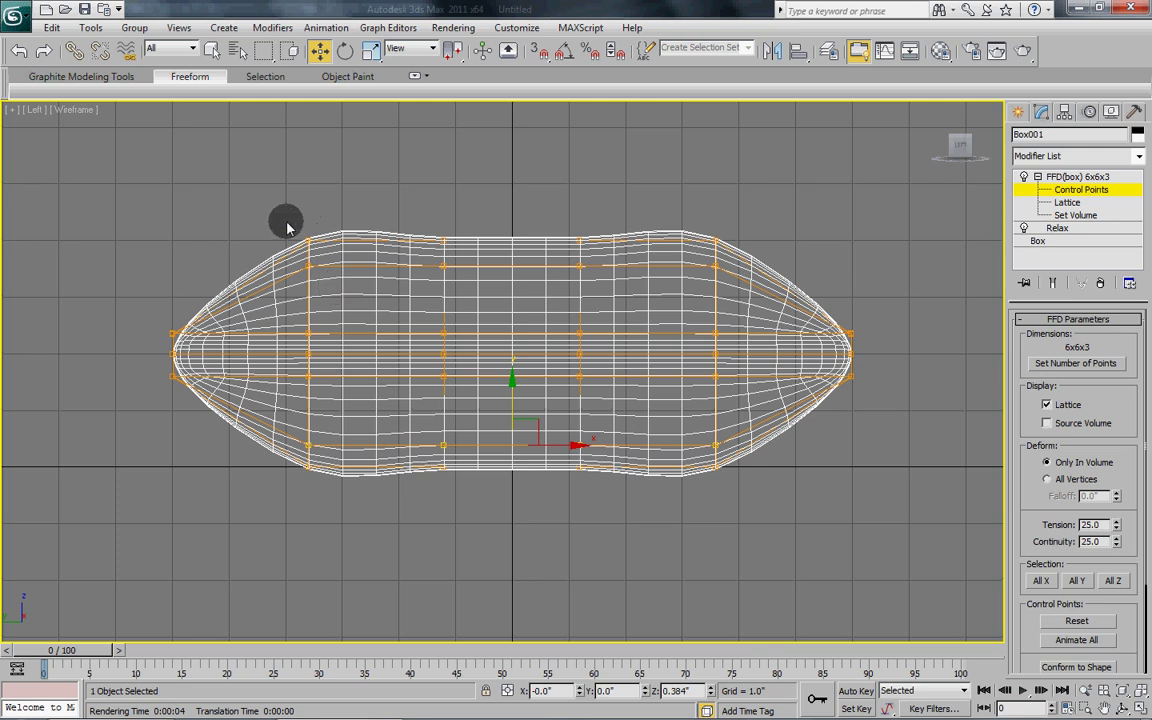
left_click_drag(285, 221, 330, 252)
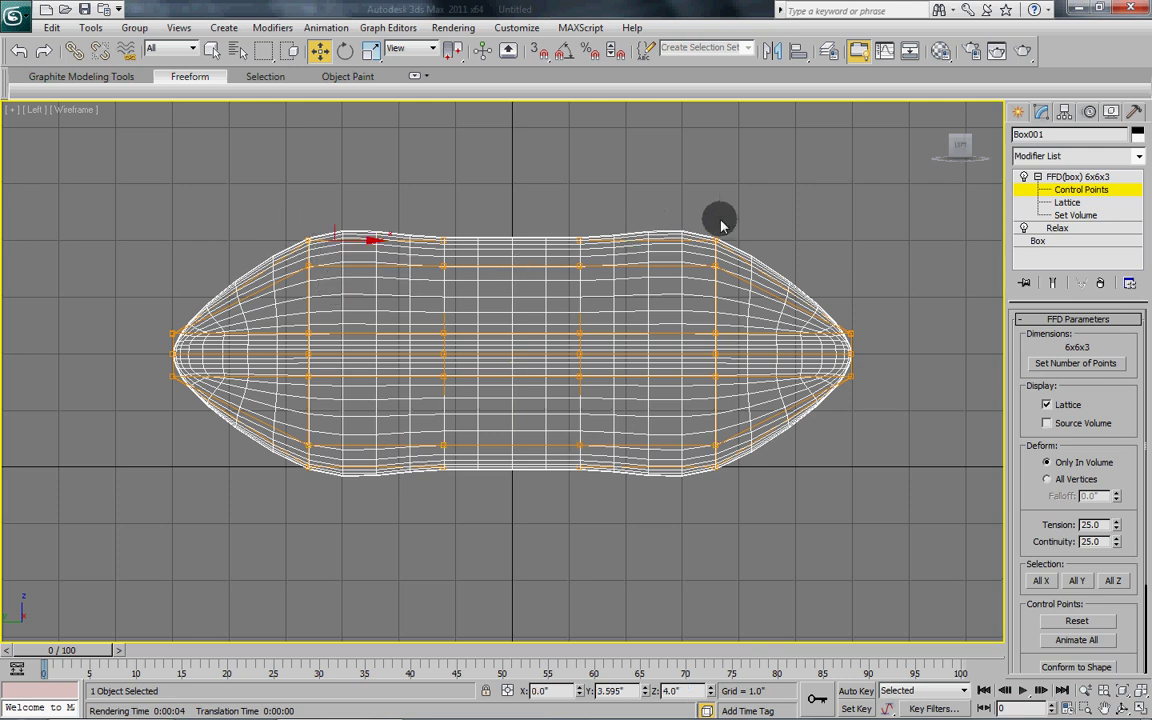
left_click_drag(697, 226, 716, 248, "ctrl")
left_click_drag(513, 181, 519, 208)
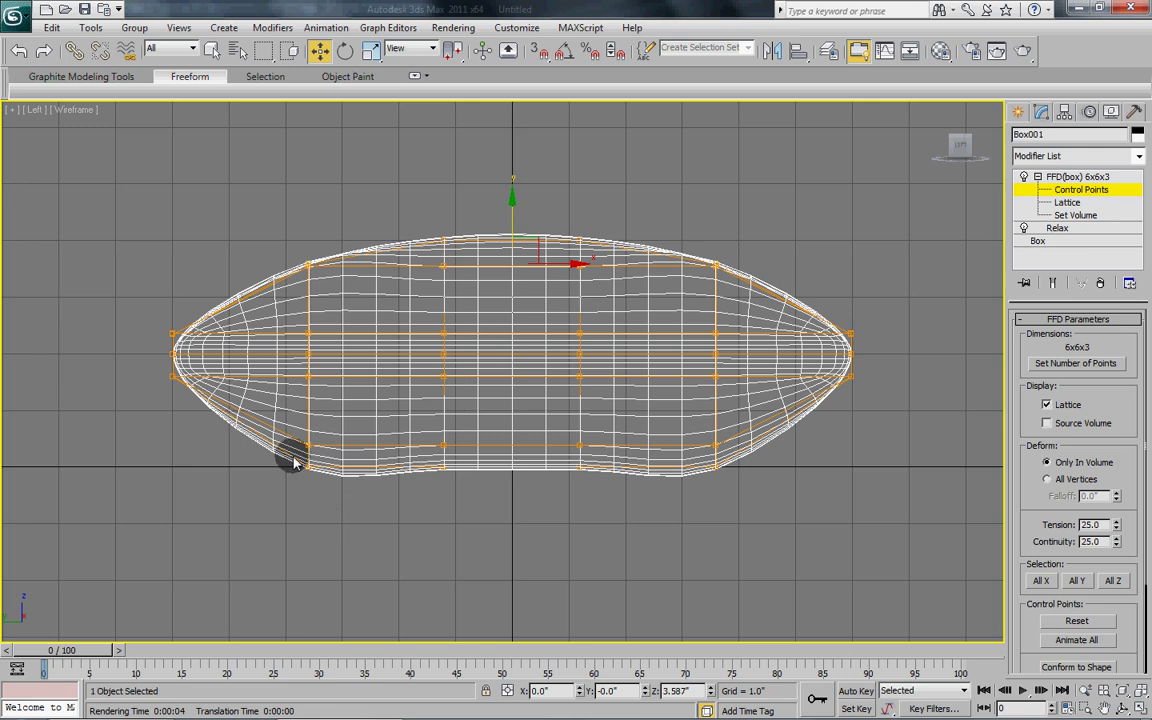
left_click_drag(327, 500, 330, 500)
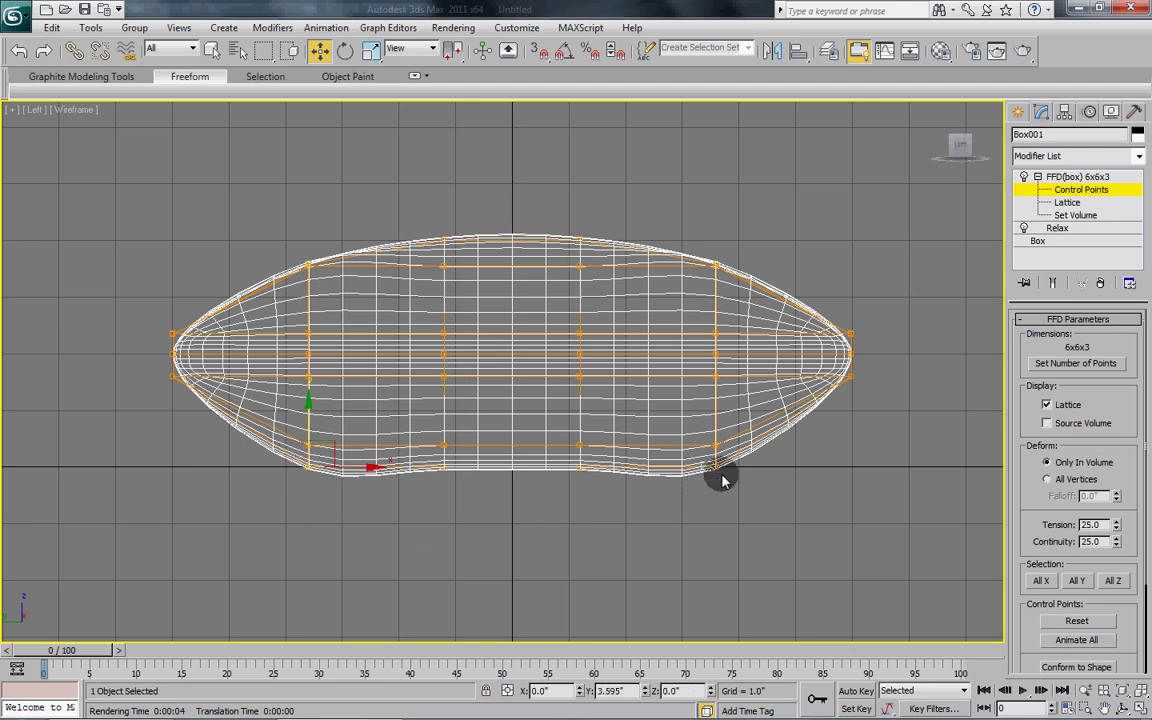
left_click_drag(732, 488, 728, 489)
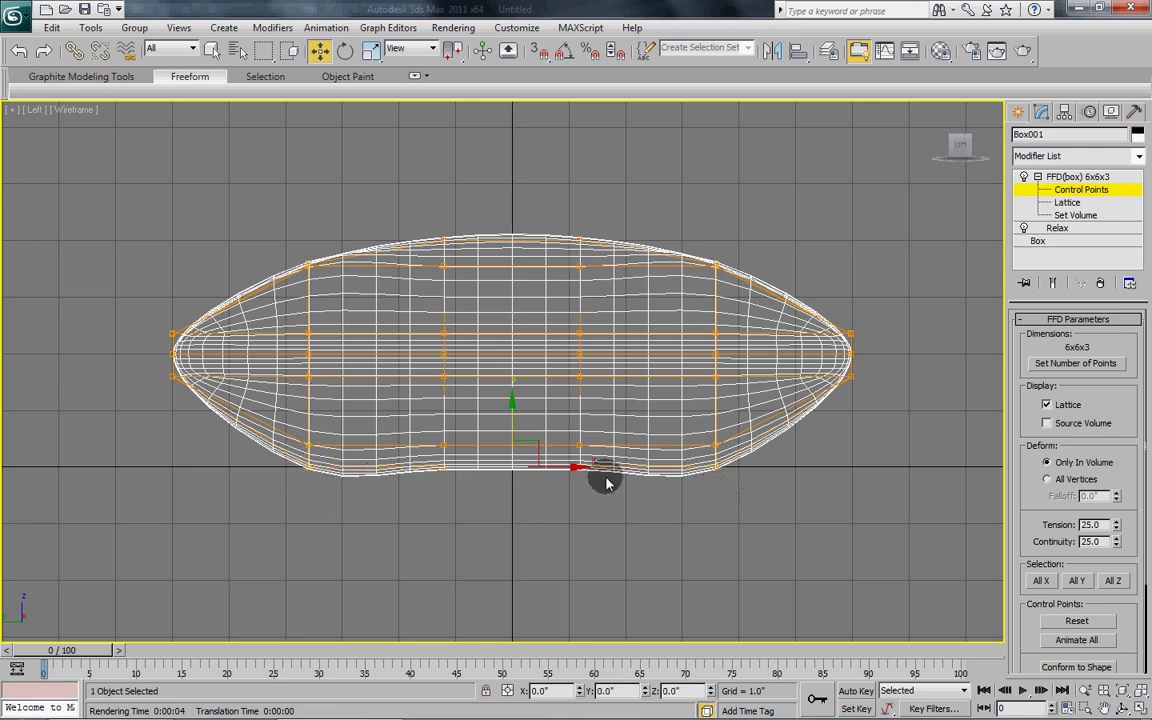
left_click_drag(510, 408, 516, 398)
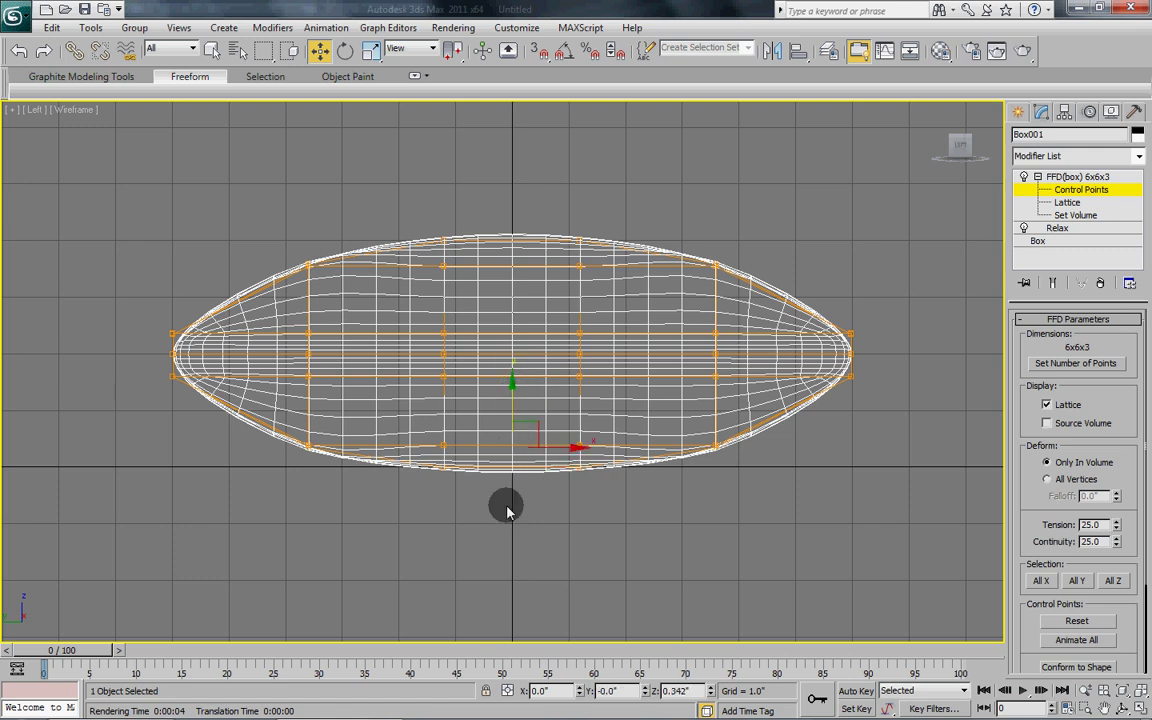
key("f")
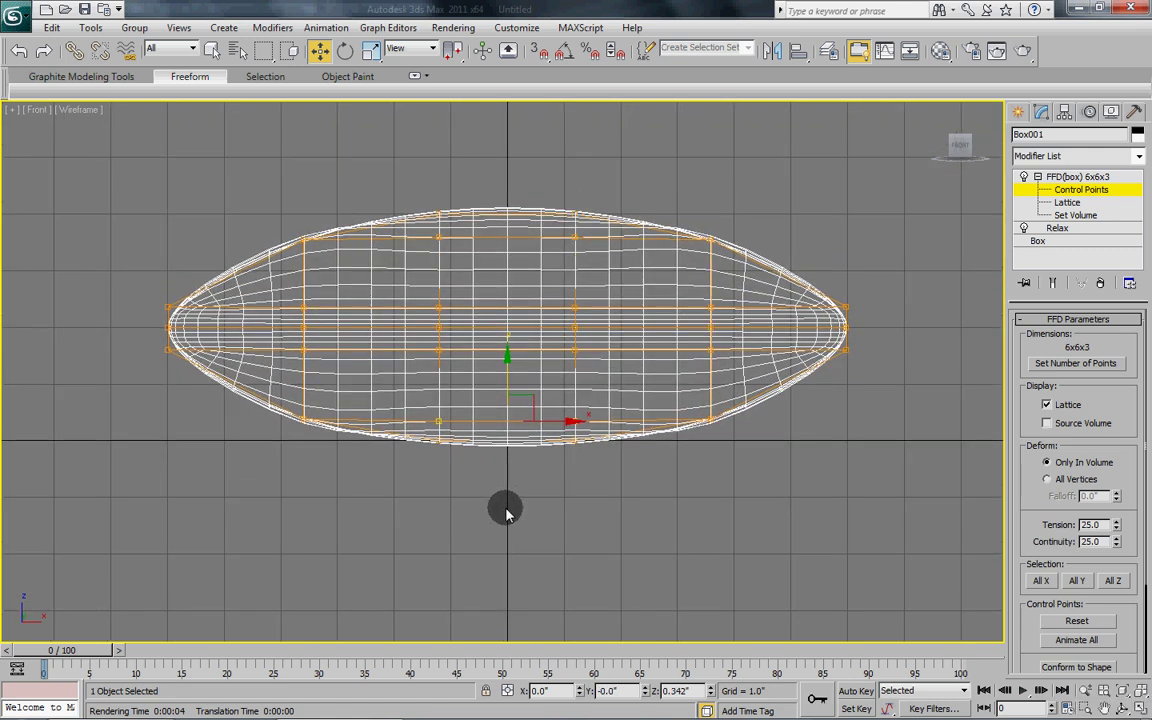
Step: Restore four viewports, then maximize Perspective and orbit to look down on the pillow
key("l")
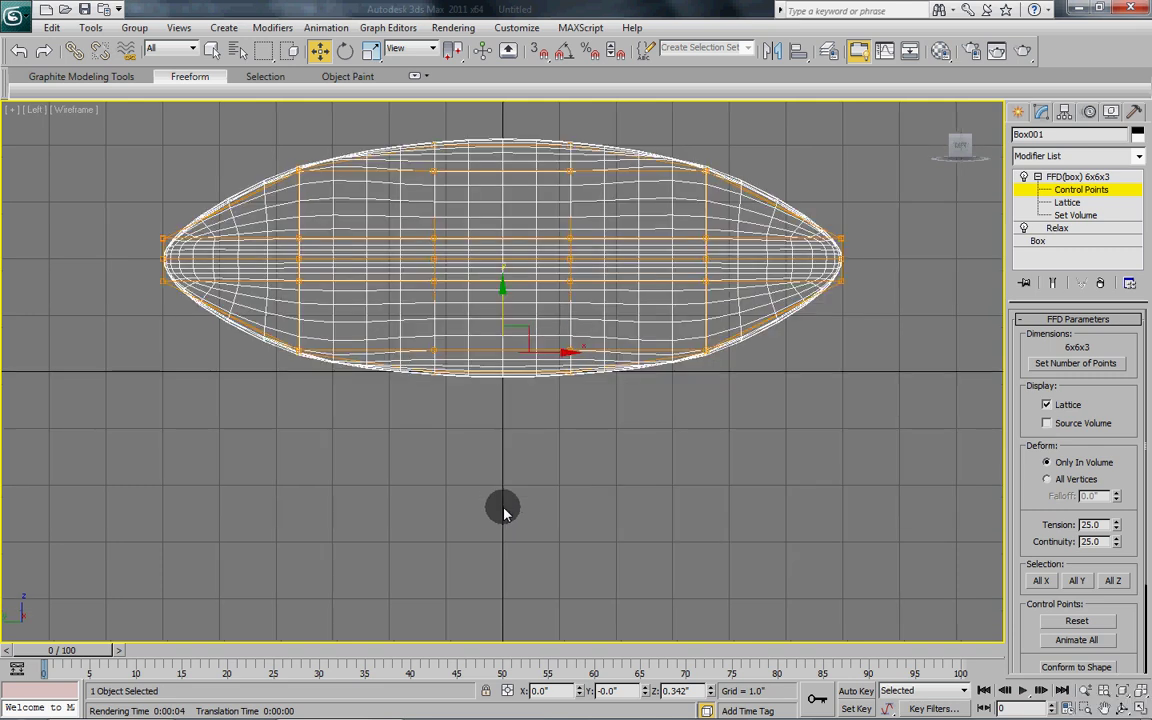
key("alt+w")
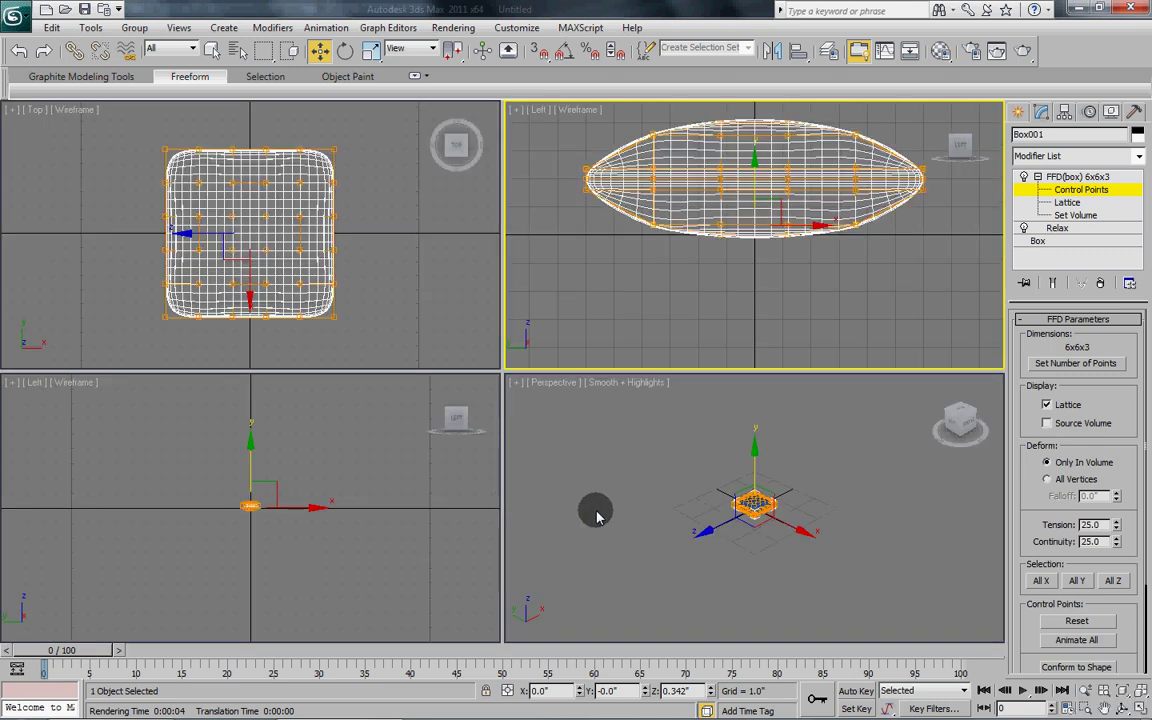
right_click(600, 516)
key("z")
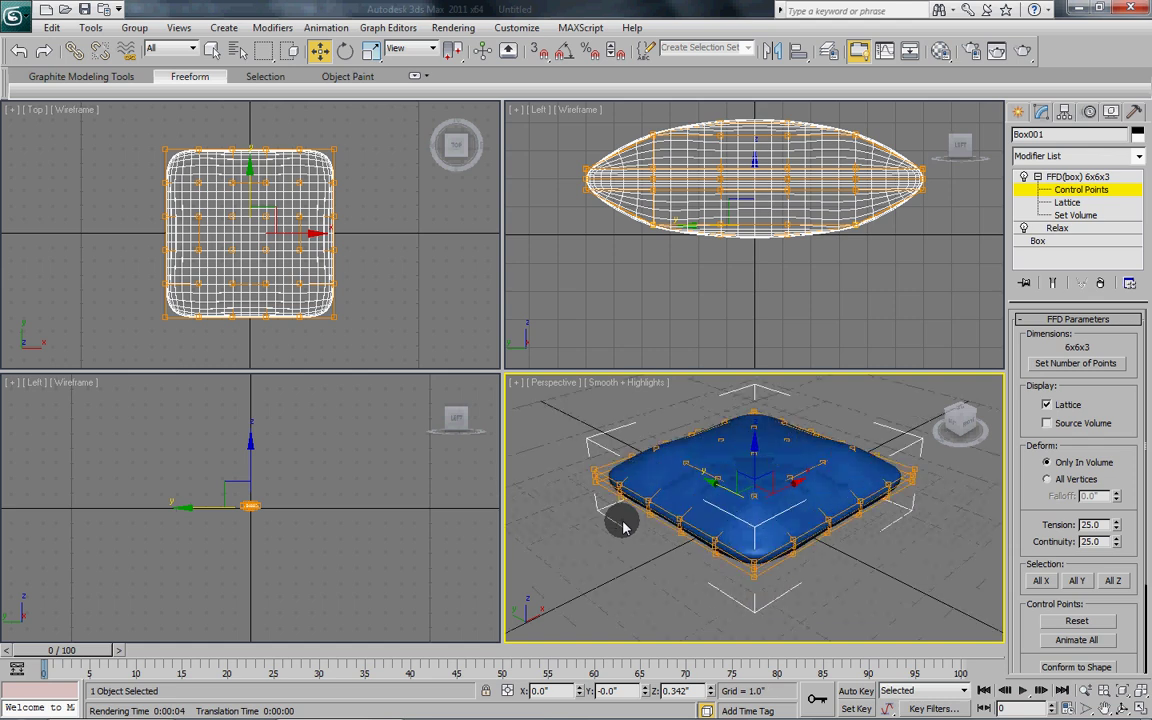
middle_click_drag(628, 515, 628, 521, "alt")
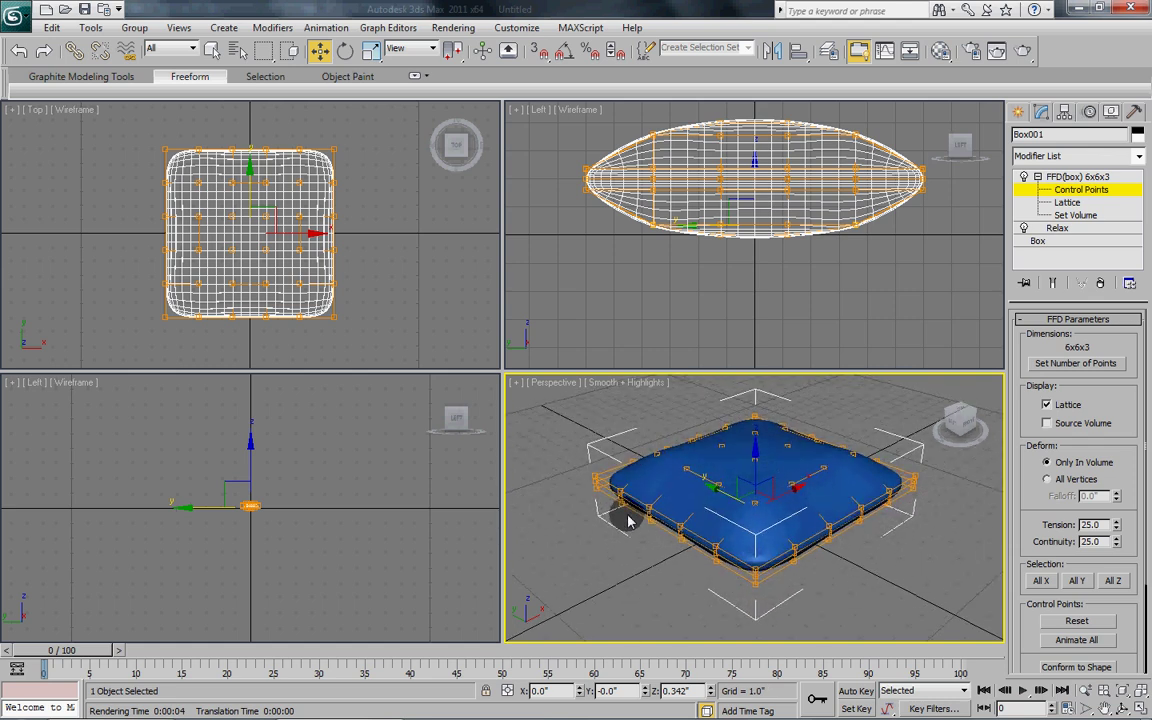
key("alt+w")
middle_click_drag(571, 442, 577, 466, "alt")
middle_click_drag(509, 386, 470, 410, "alt")
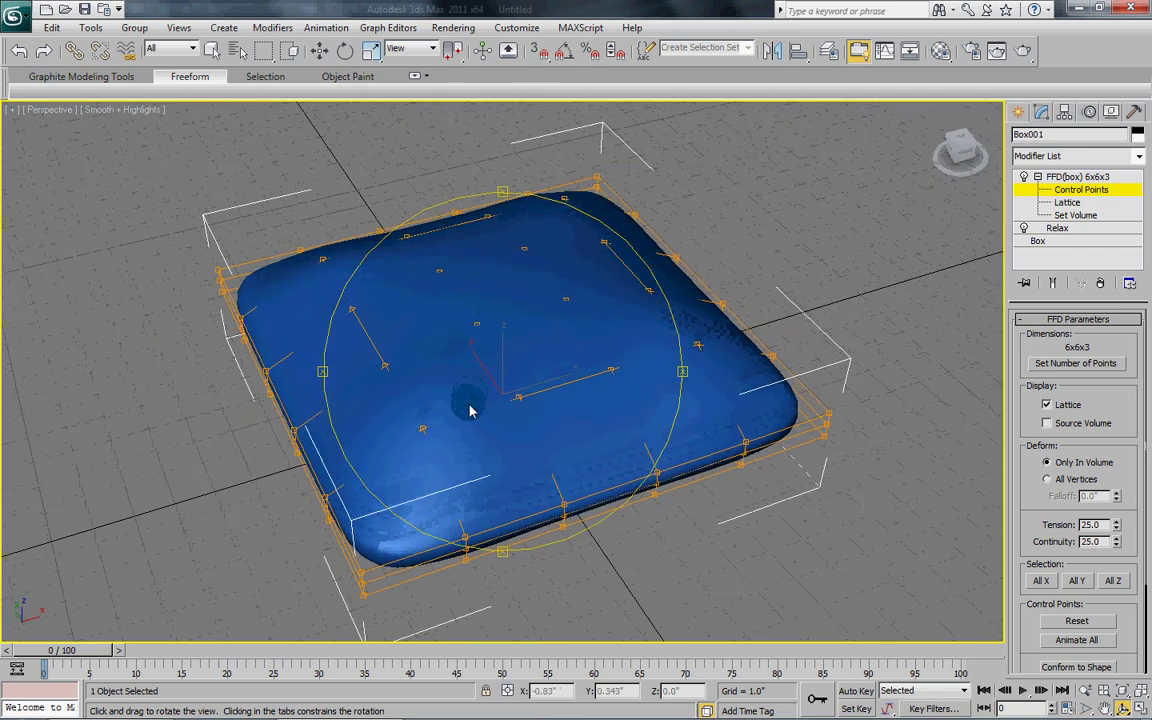
Step: Select several top FFD control points and drag them down to soften the pillow's top
key("w")
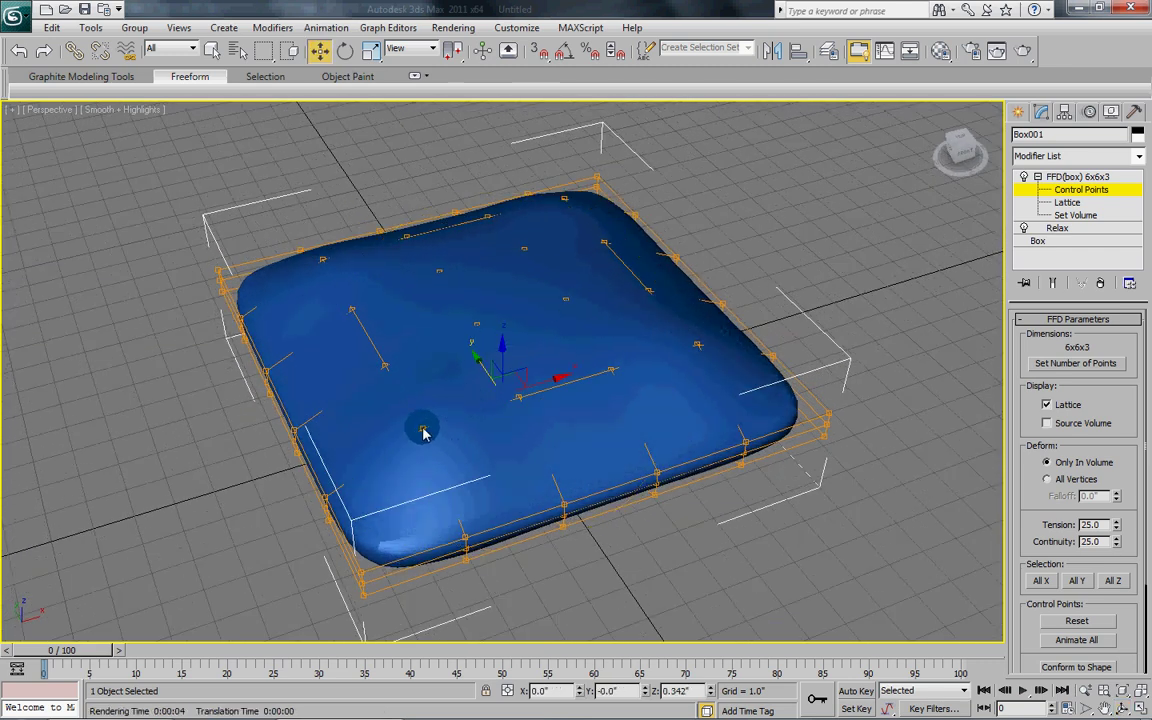
left_click(698, 347, "ctrl")
left_click(565, 199, "ctrl")
left_click(323, 259, "ctrl")
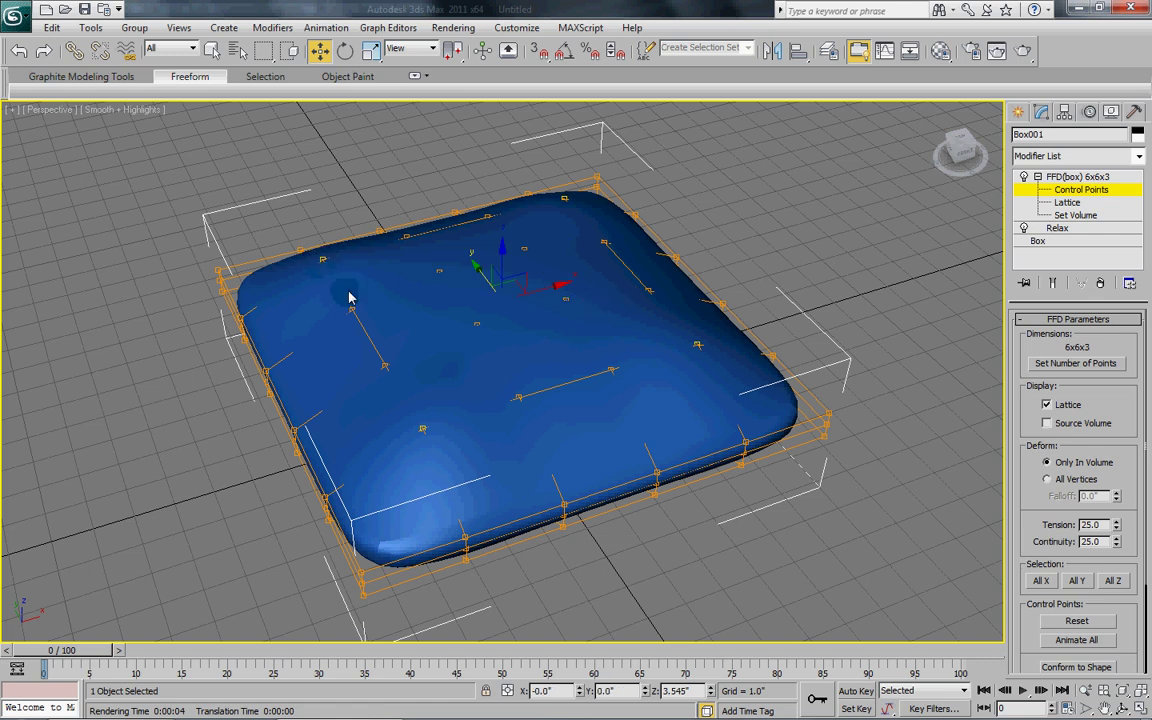
left_click_drag(503, 249, 504, 253)
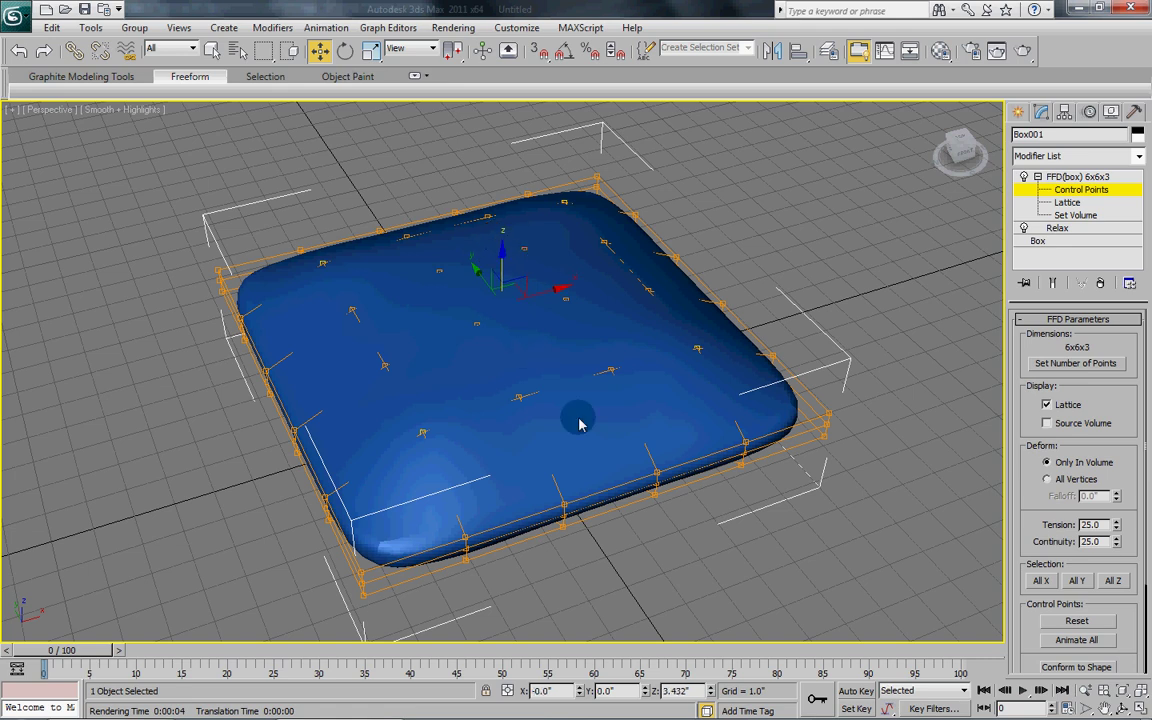
middle_click_drag(578, 423, 617, 336, "alt")
middle_click_drag(551, 374, 532, 388, "alt")
key("w")
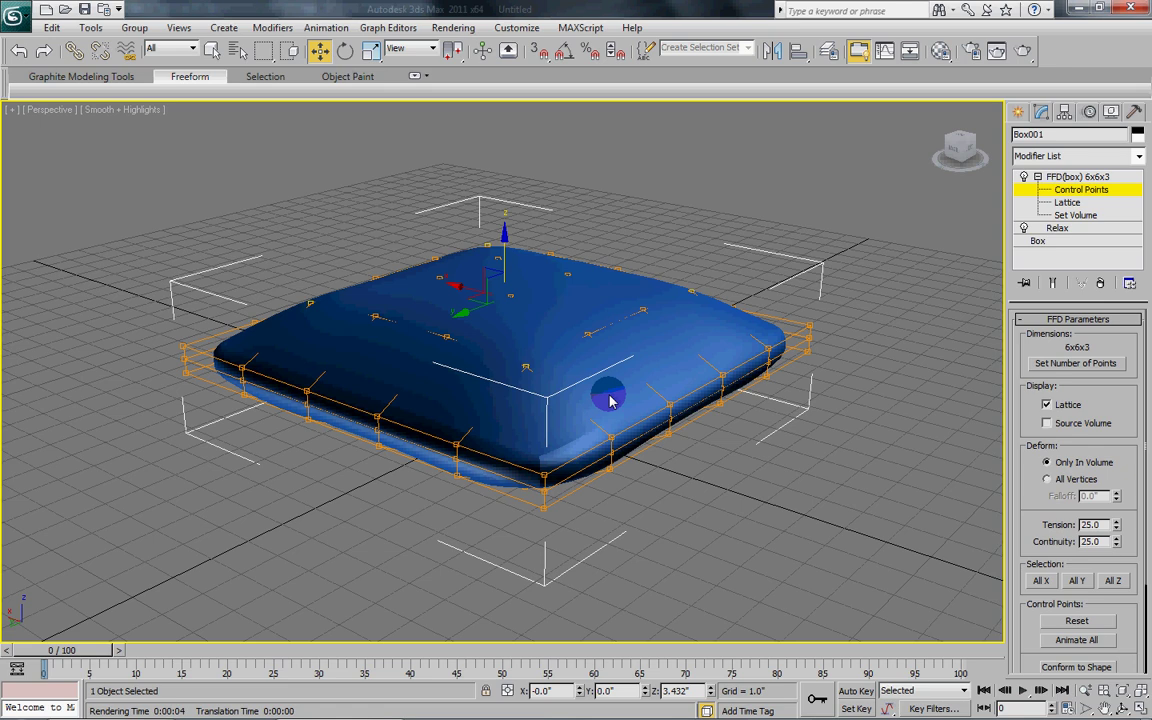
Step: Collapse Box001's Box, Relax and FFD modifiers into a single Editable Mesh
left_click(1036, 241)
right_click(1036, 243)
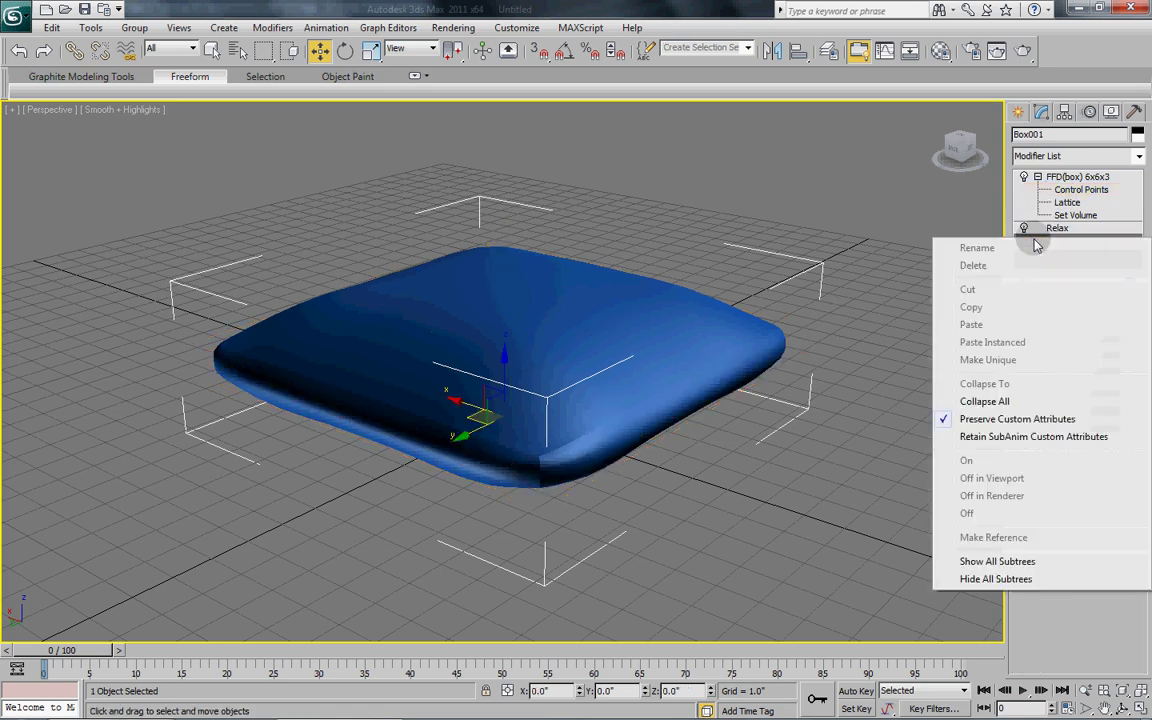
left_click(980, 401)
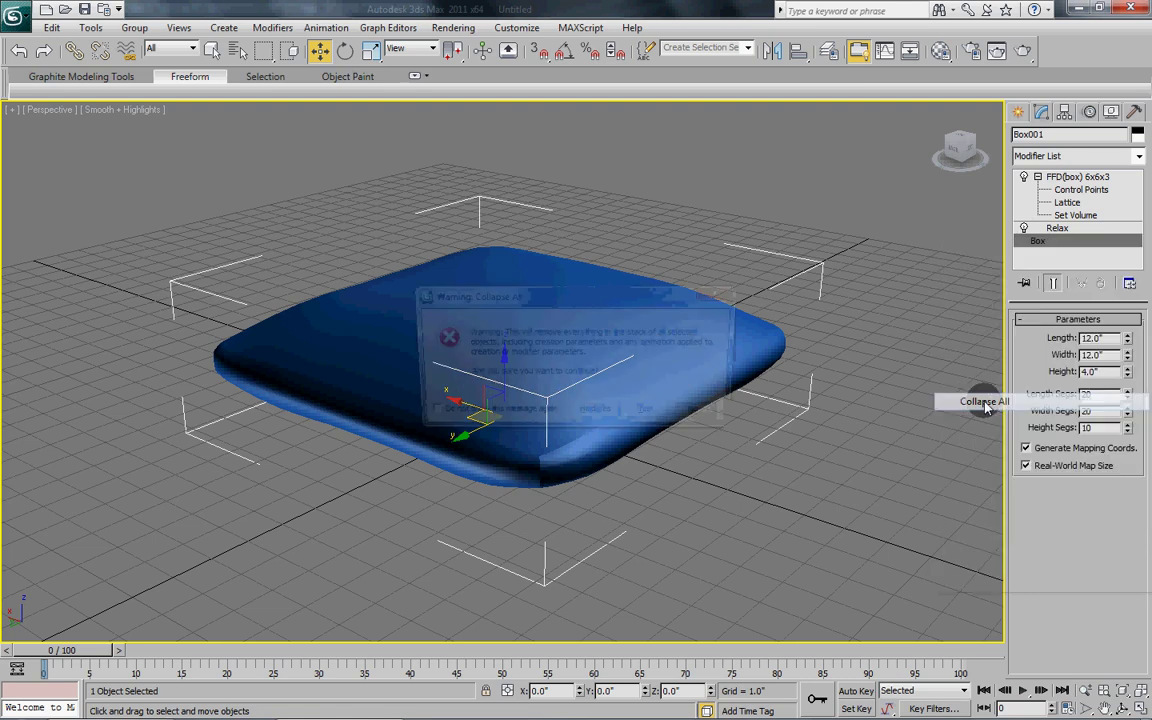
left_click(646, 415)
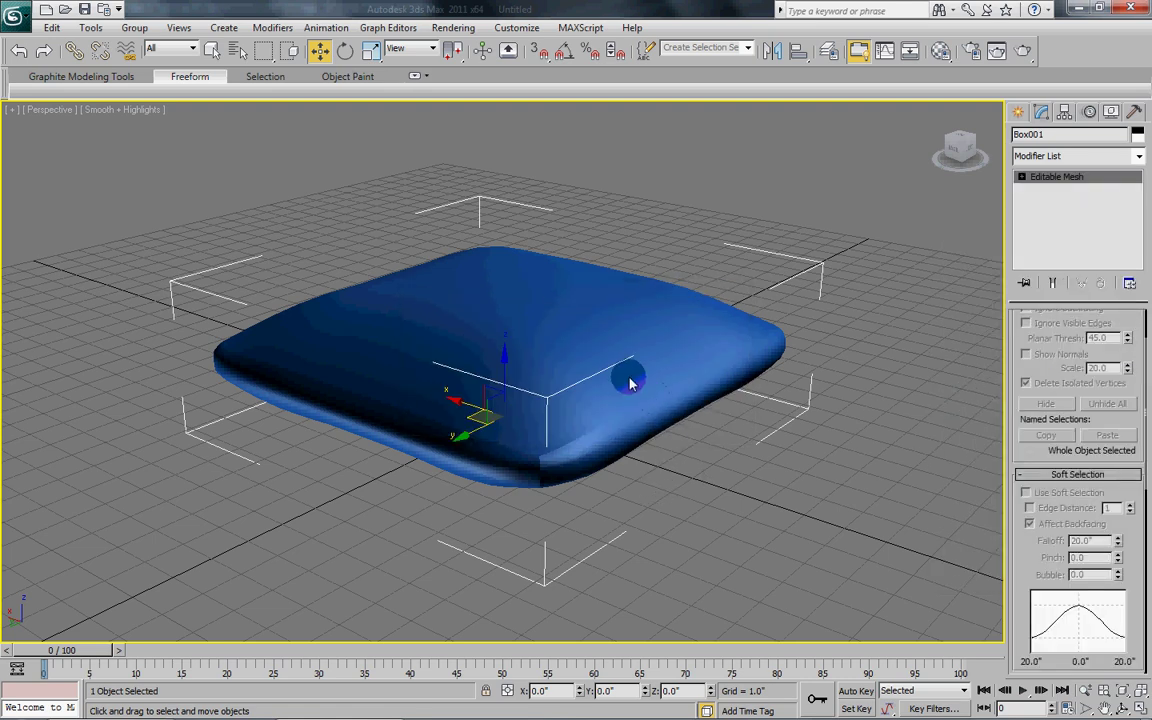
middle_click_drag(630, 385, 607, 405)
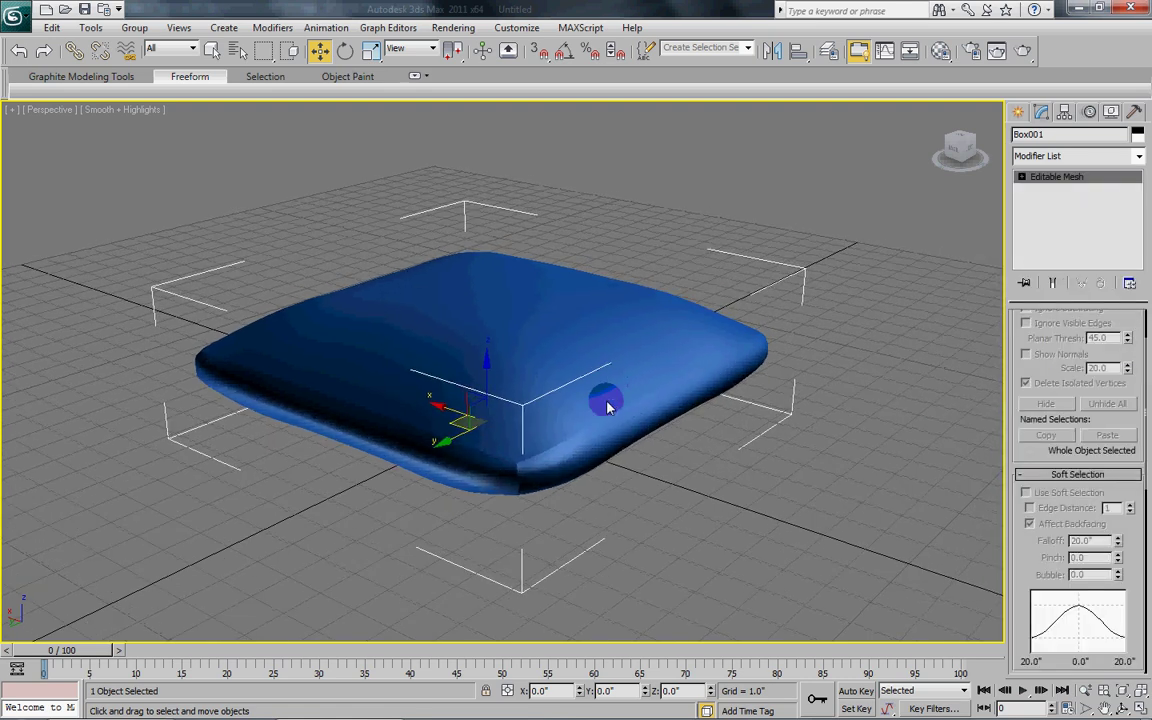
left_click(212, 50)
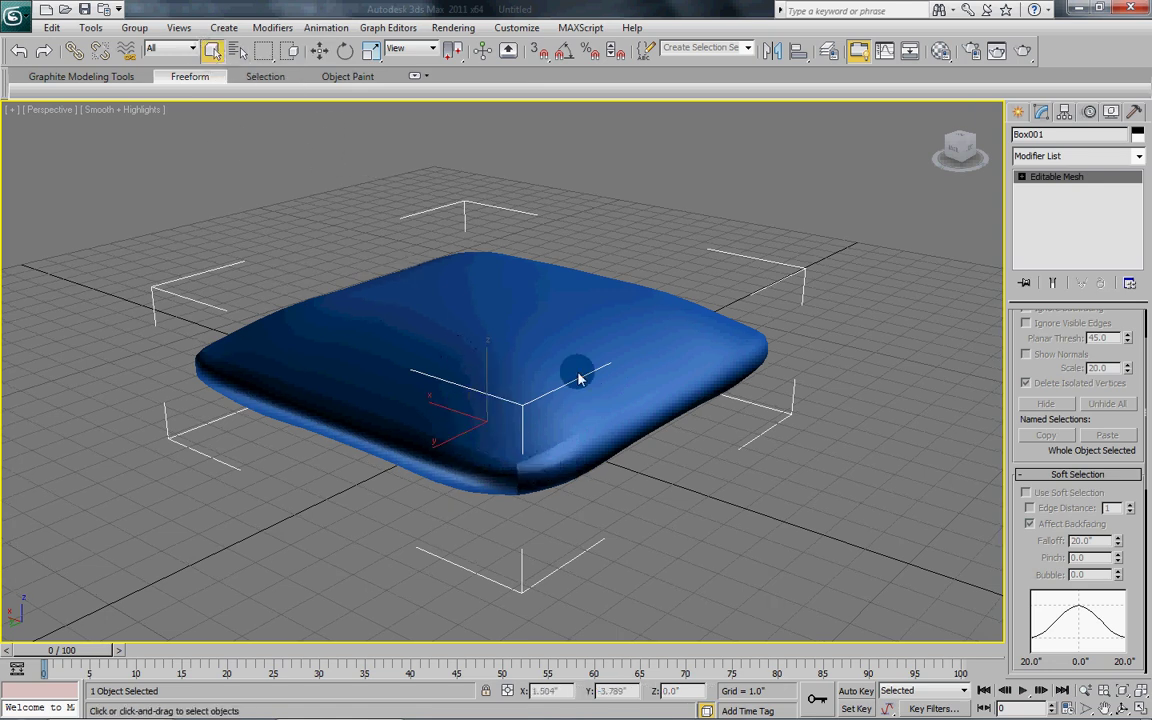
Step: Convert the pillow to an Editable Poly and show its wireframe edges
right_click(1043, 180)
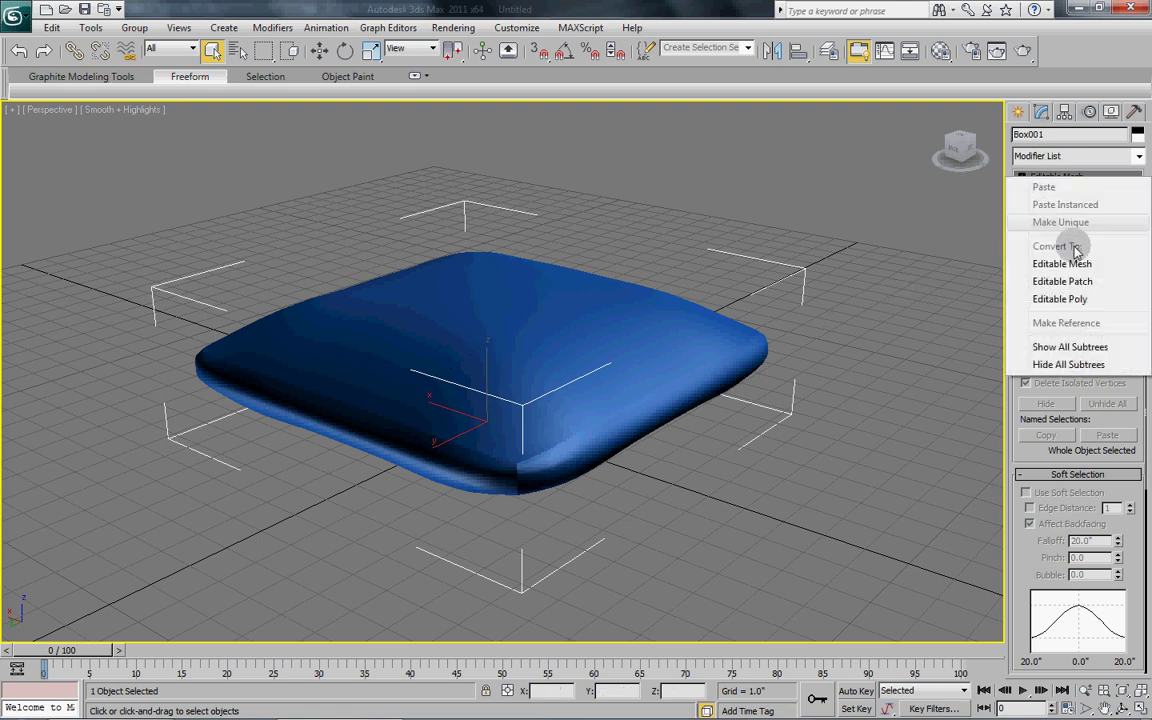
left_click(1073, 300)
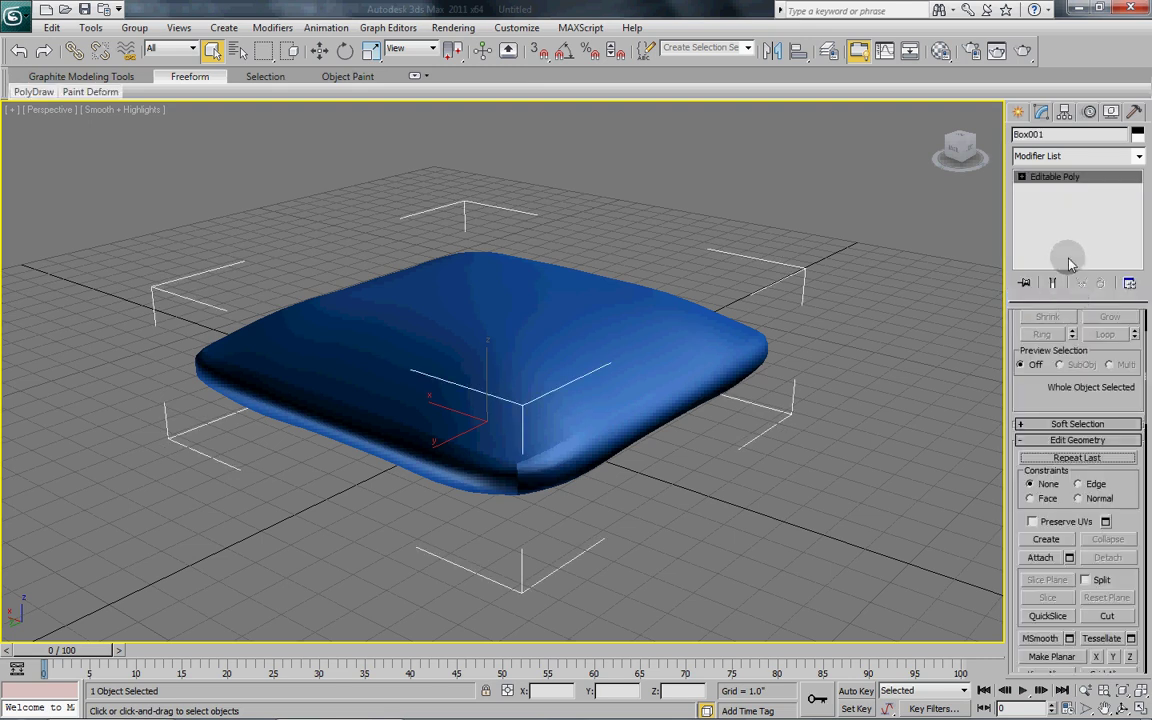
key("F4")
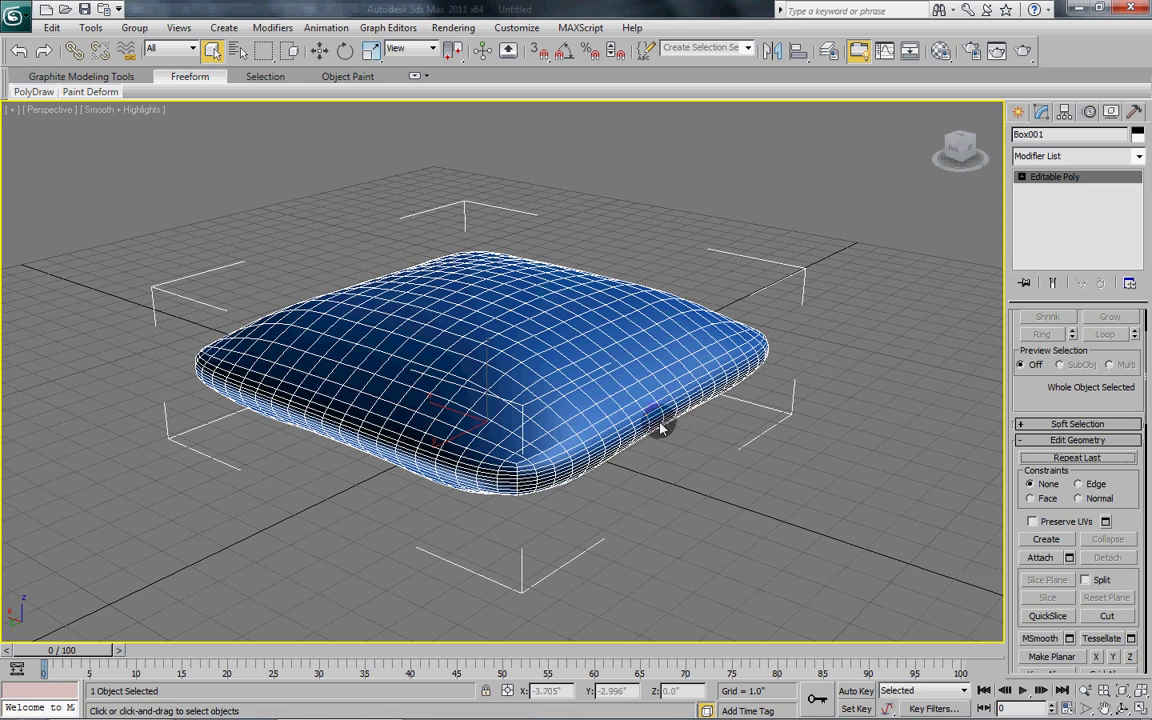
middle_click_drag(660, 428, 658, 402)
Step: In Edge mode, pick a side-seam edge and Loop it into the full 80-edge seam
left_click(1021, 177)
left_click(1048, 202)
scroll(613, 428, "up", 8)
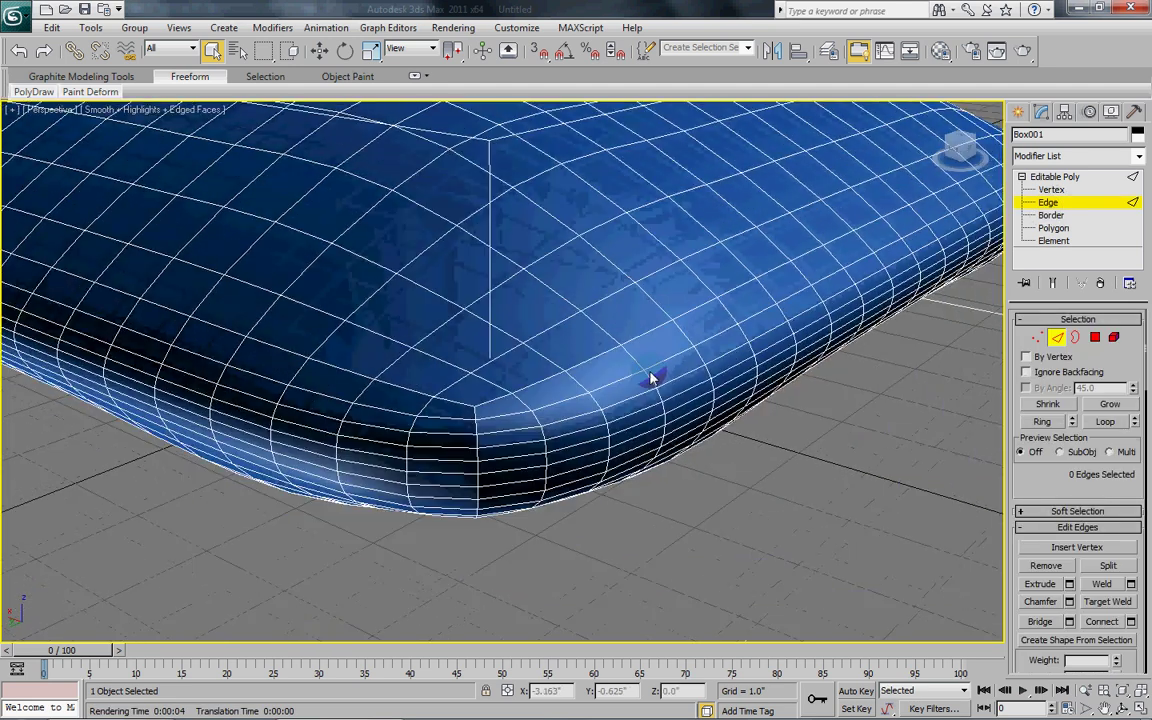
middle_click_drag(650, 378, 617, 300, "alt")
scroll(617, 360, "up", 4)
left_click(645, 218)
scroll(658, 288, "down", 2)
scroll(658, 290, "up", 2)
scroll(1115, 432, "down", 2)
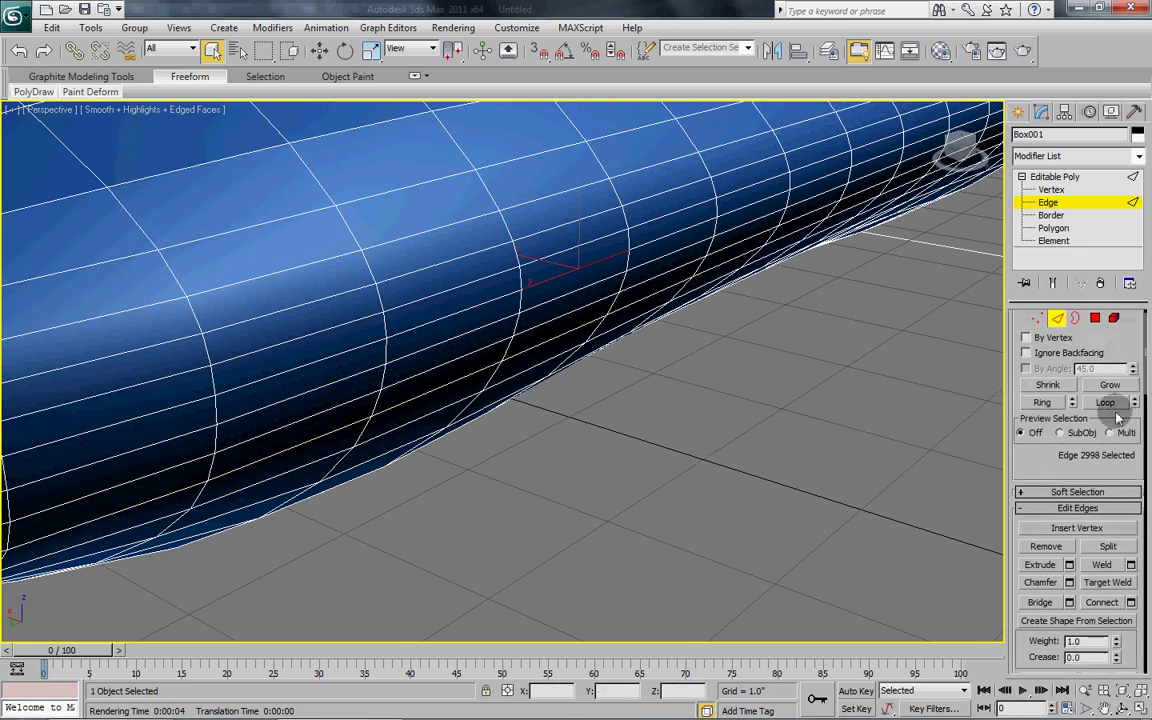
left_click(1106, 402)
scroll(555, 386, "down", 6)
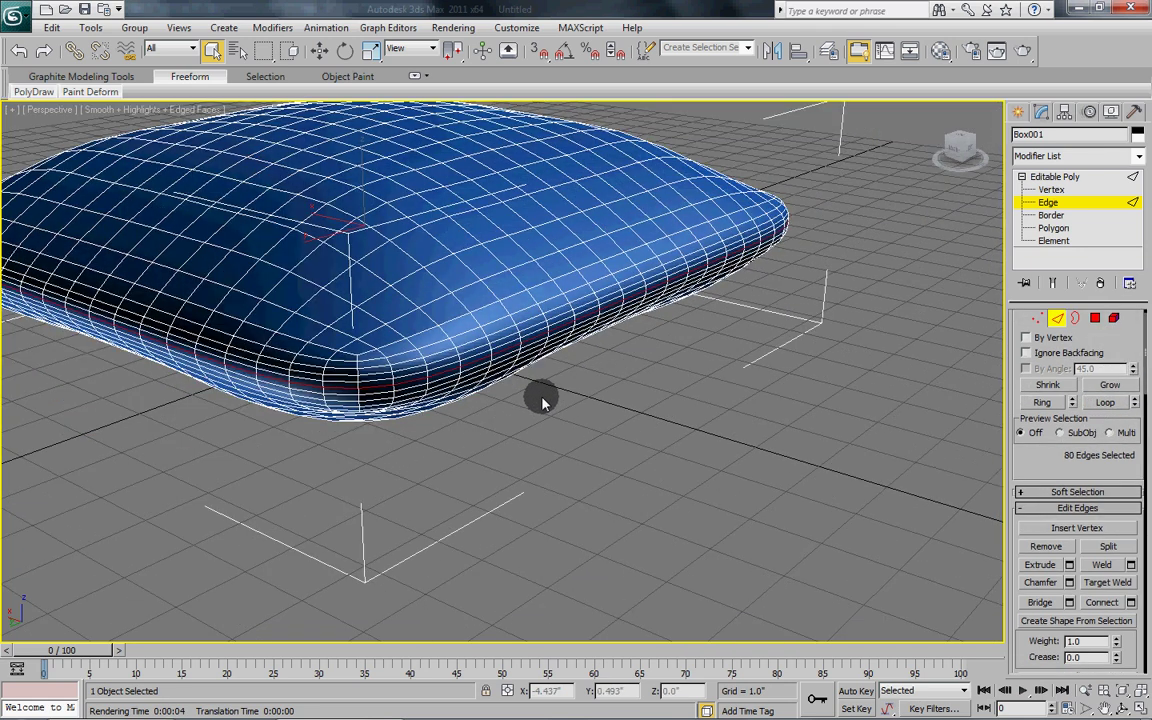
middle_click_drag(540, 400, 411, 391, "alt")
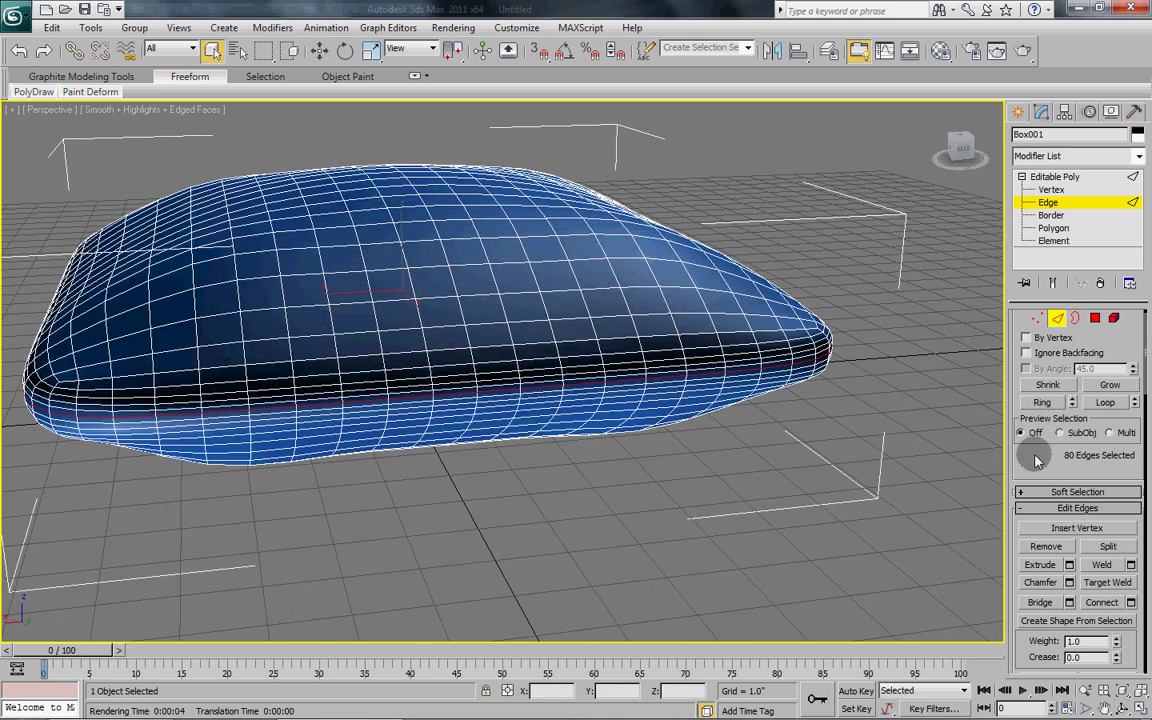
Step: Create a smooth shape named 'Rige' from the selected seam edges
scroll(1035, 450, "down", 5)
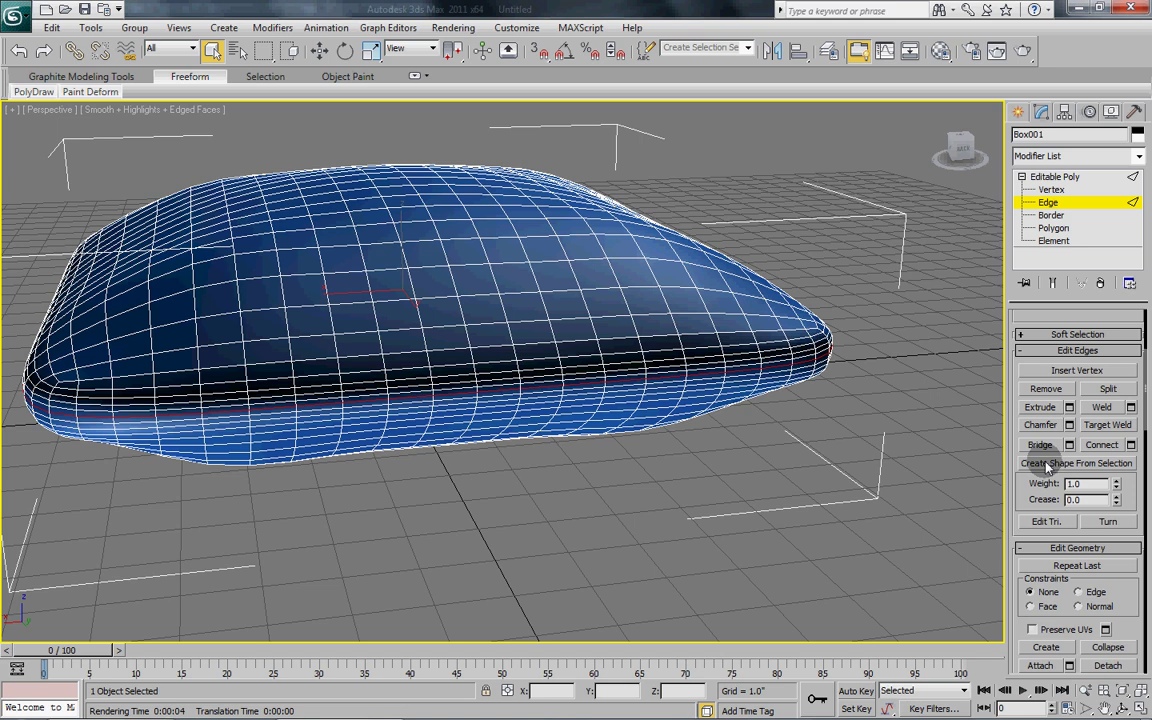
left_click(1046, 464)
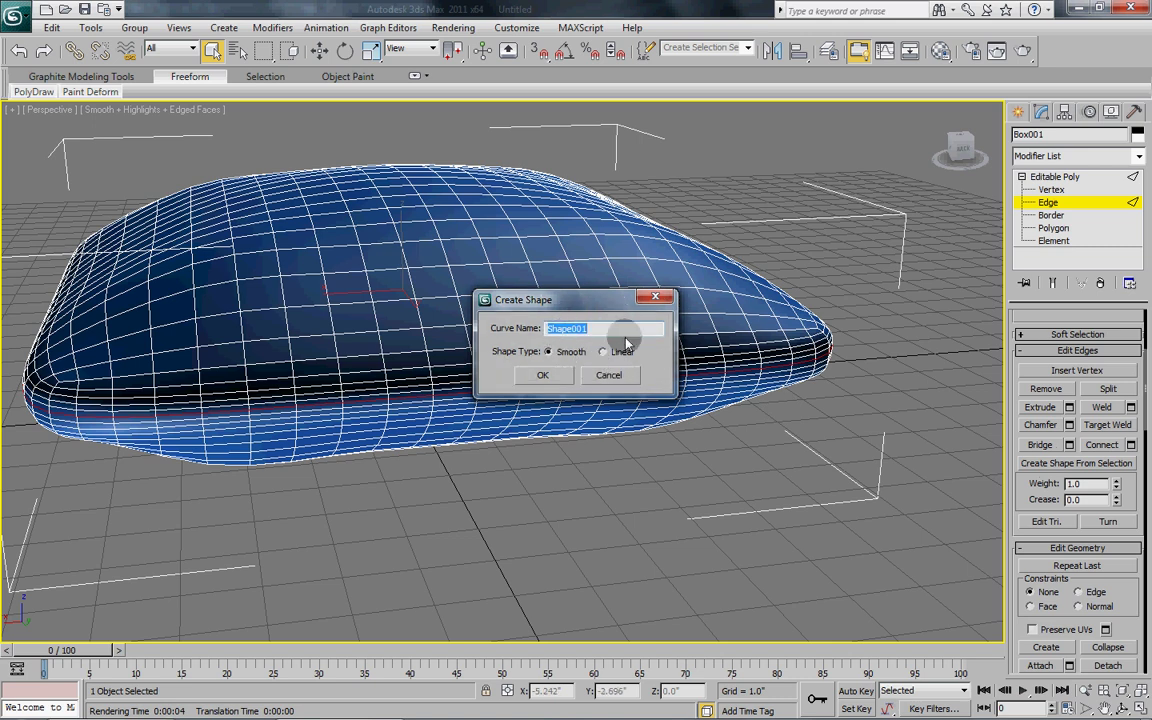
type("Rige")
left_click(541, 377)
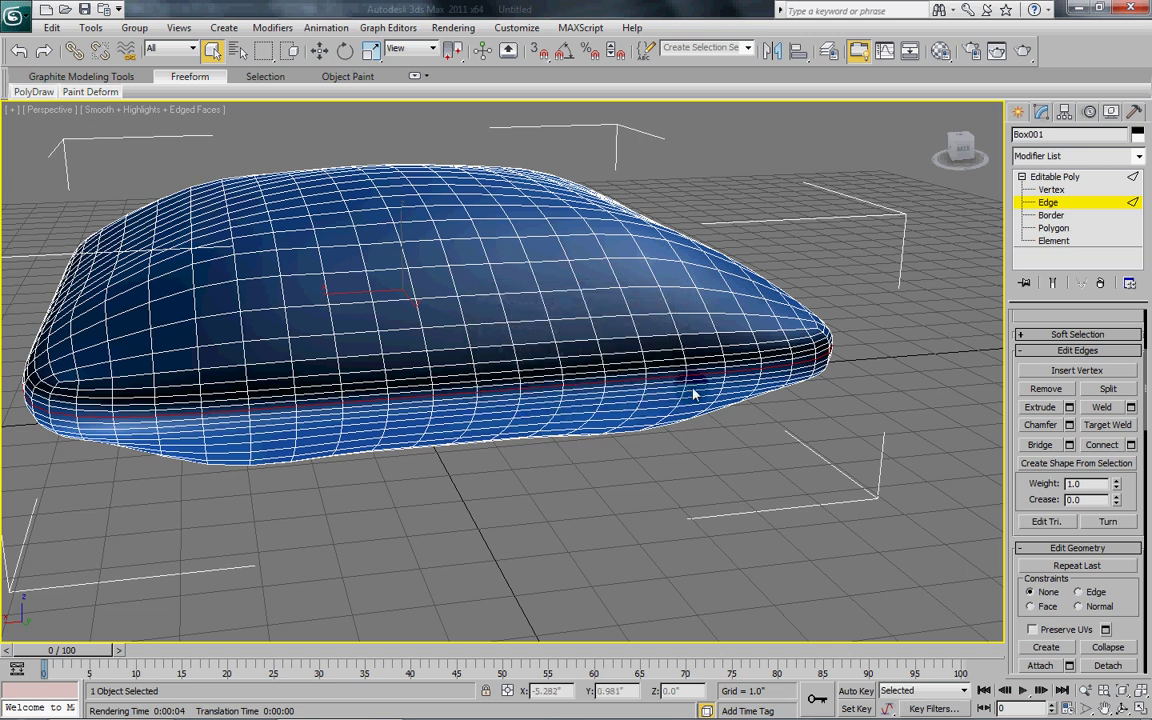
Step: Exit Edge level, hide the pillow mesh, and select the Rige spline
left_click(1052, 176)
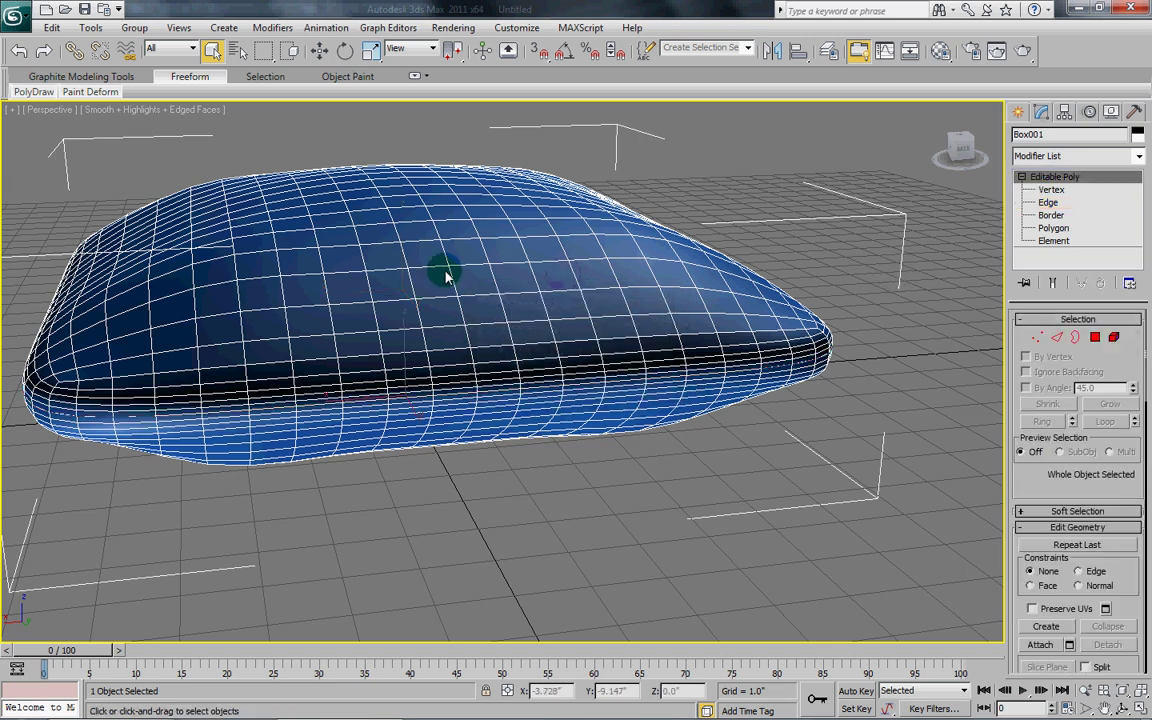
right_click(408, 265)
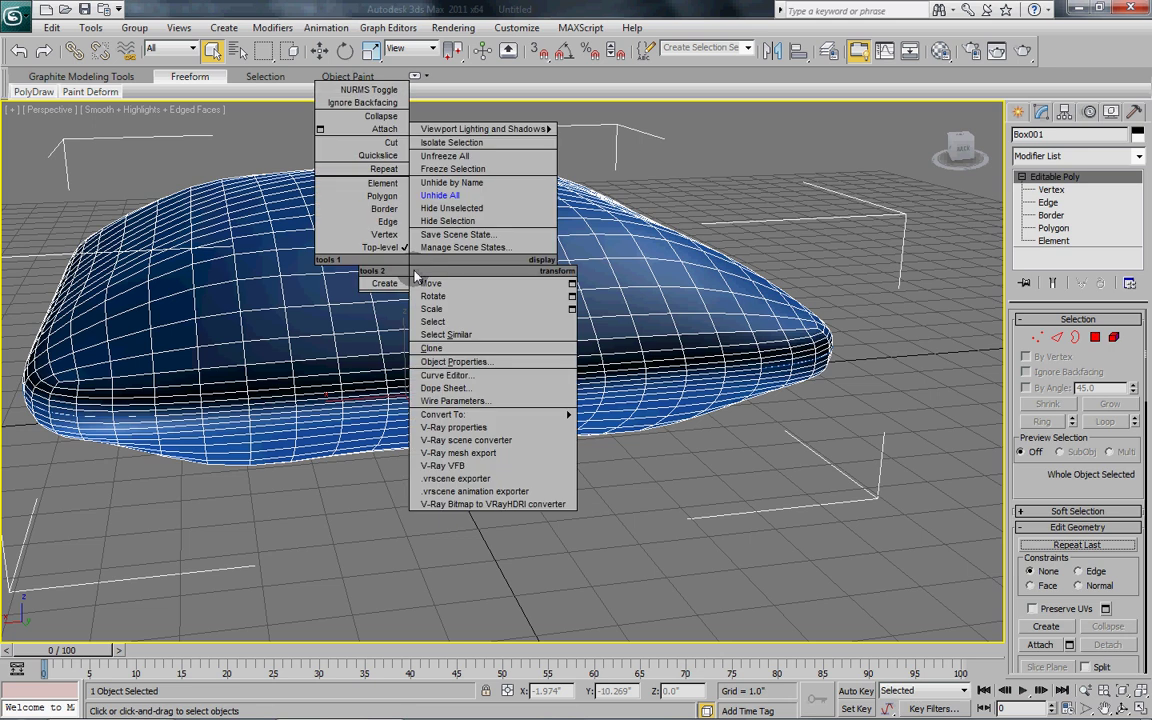
left_click(465, 221)
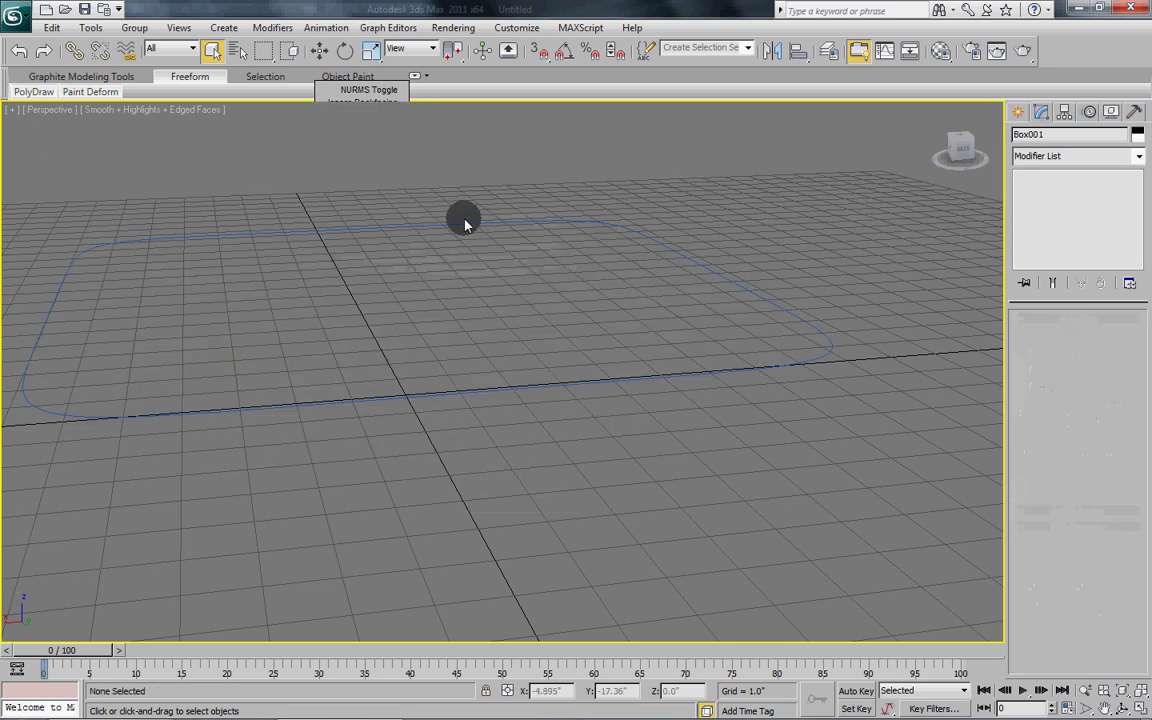
left_click(545, 391)
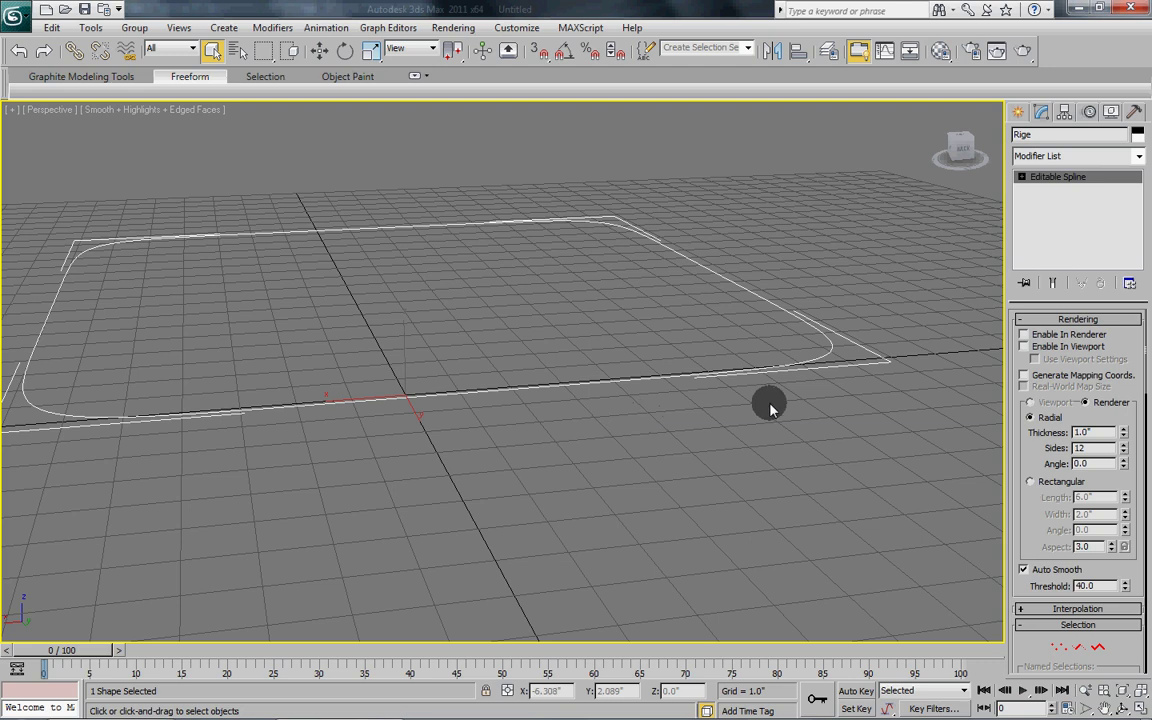
Step: Enable the Rige spline in renderer and viewport with a 0.25 tube thickness
left_click(1024, 336)
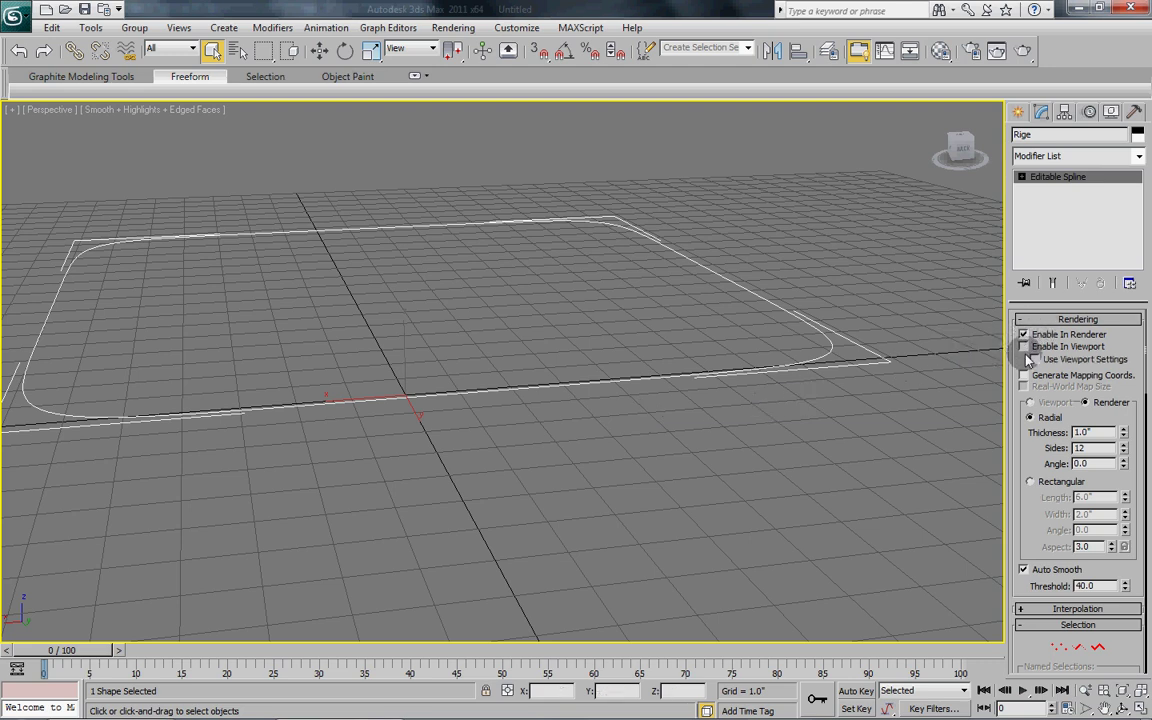
left_click(1023, 346)
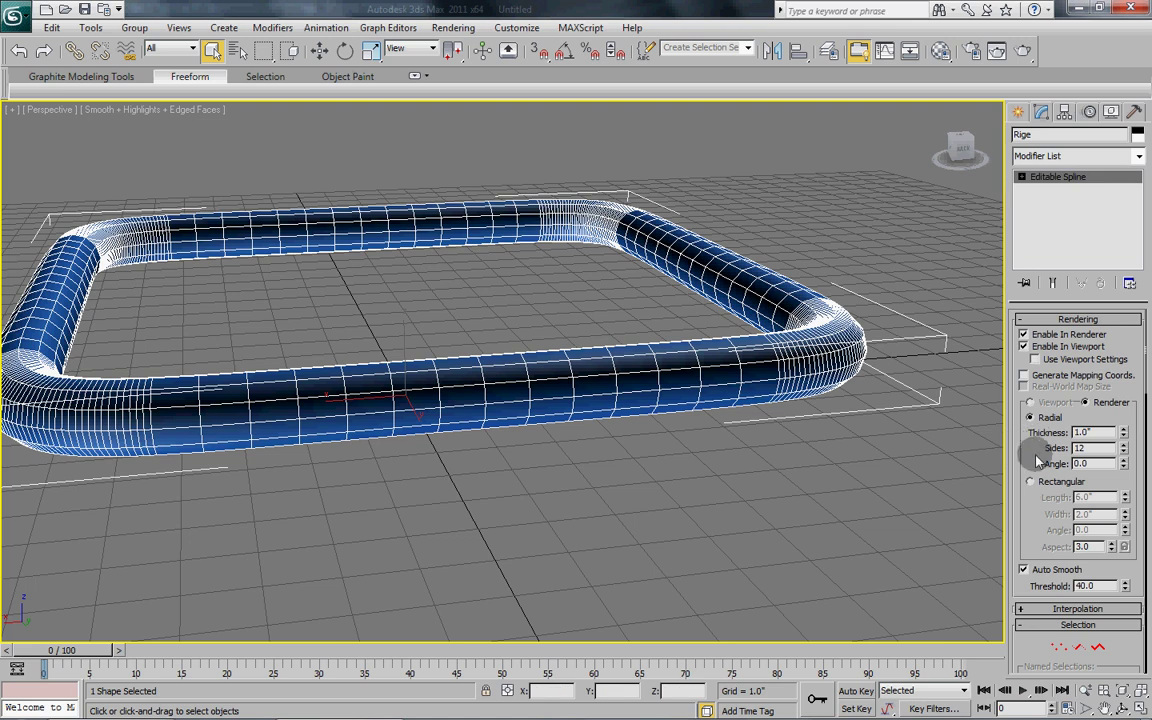
scroll(1032, 455, "down", 2)
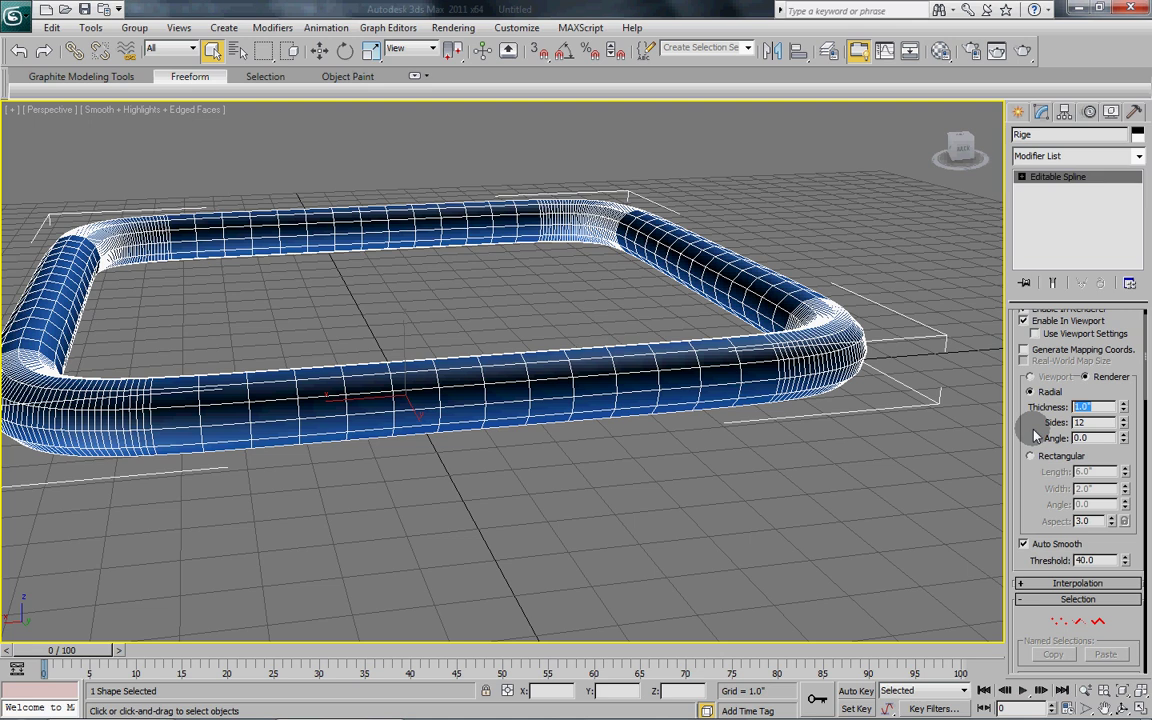
type("0.25")
key("Return")
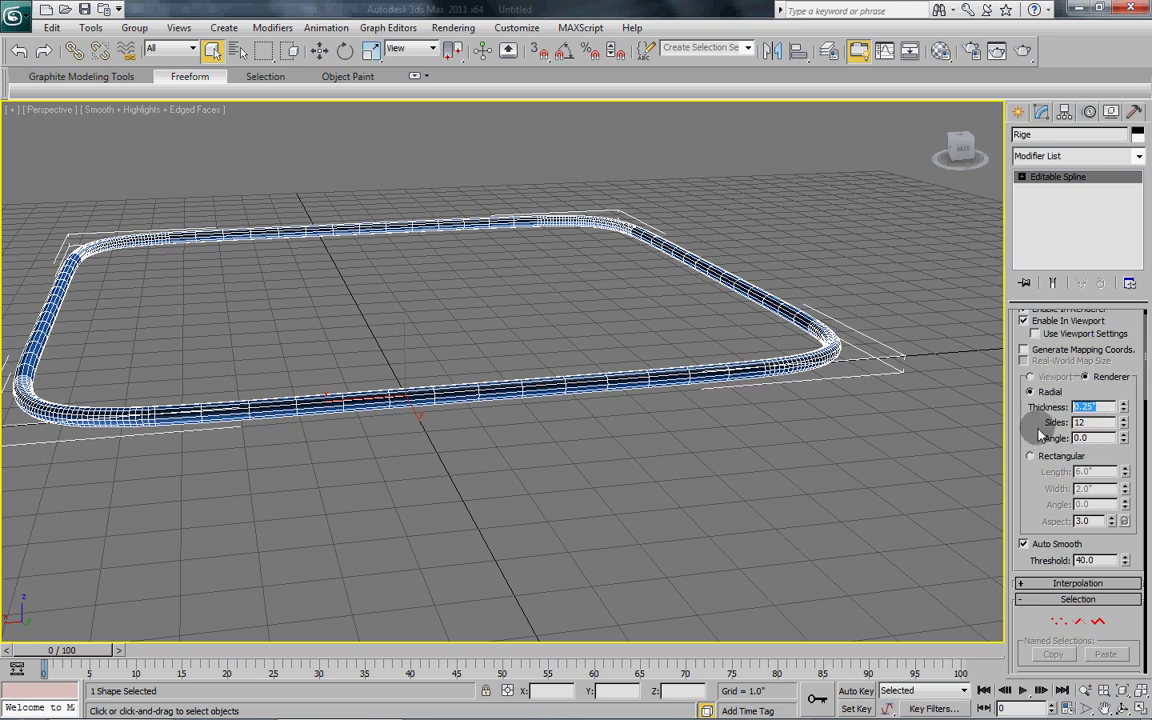
scroll(1040, 432, "up", 1)
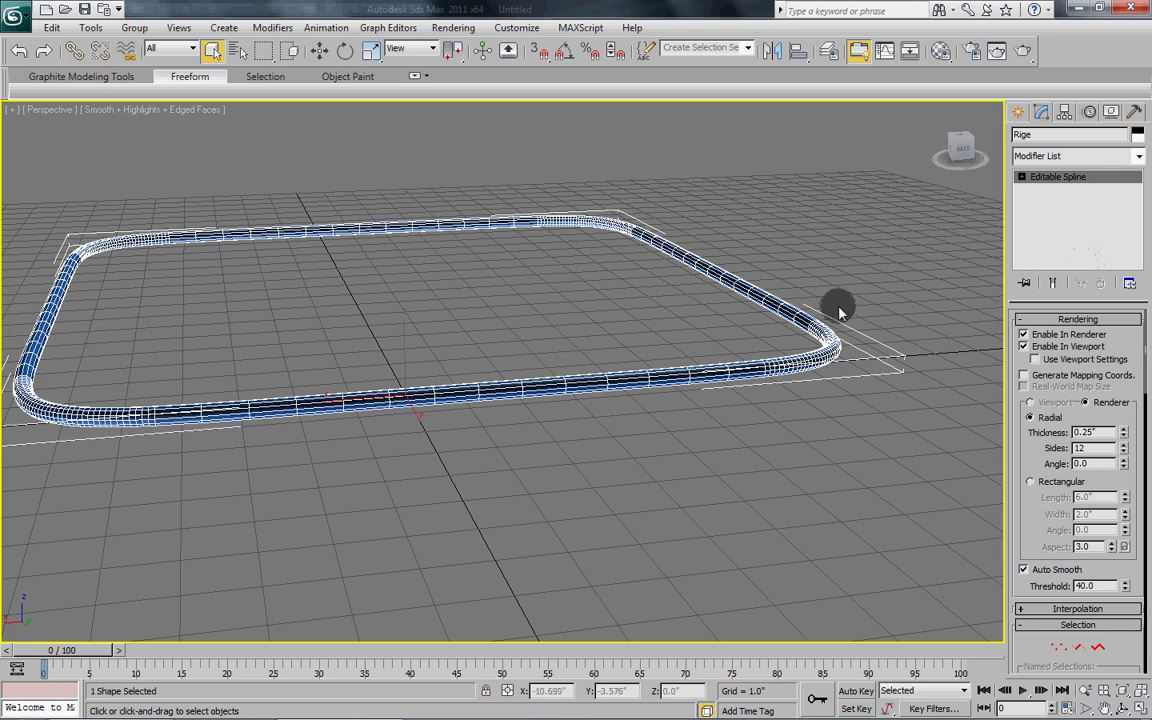
Step: Unhide the pillow and orbit to a top-down view of it
right_click(509, 322)
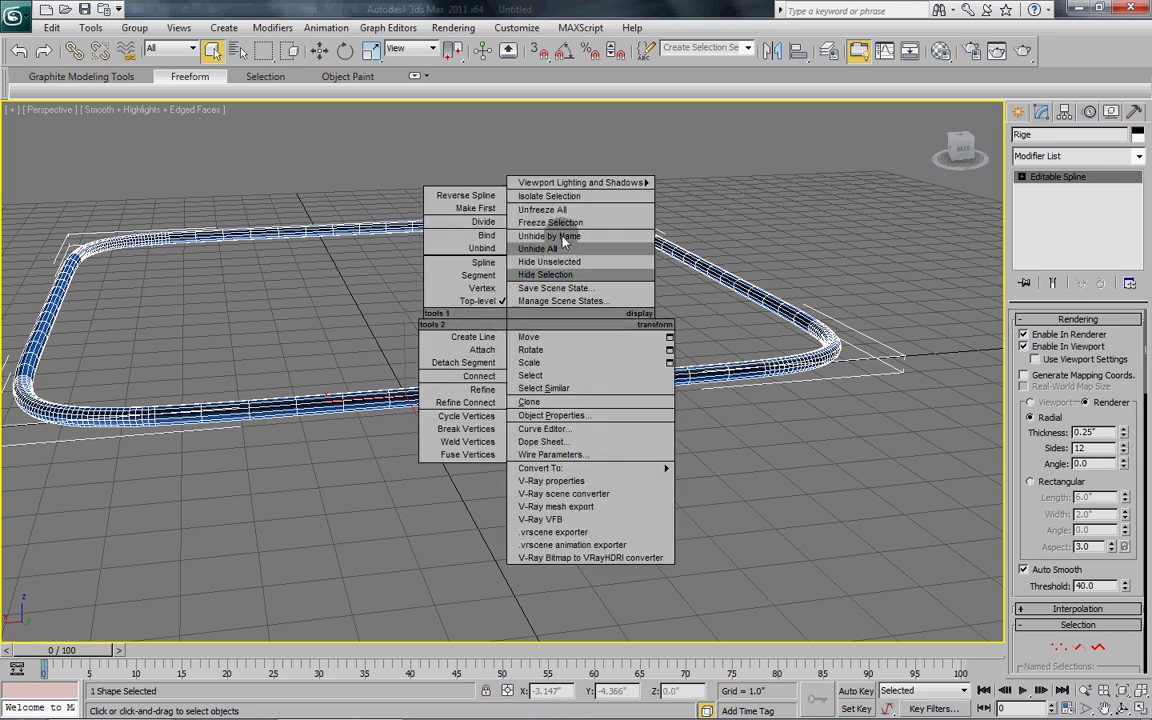
left_click(566, 251)
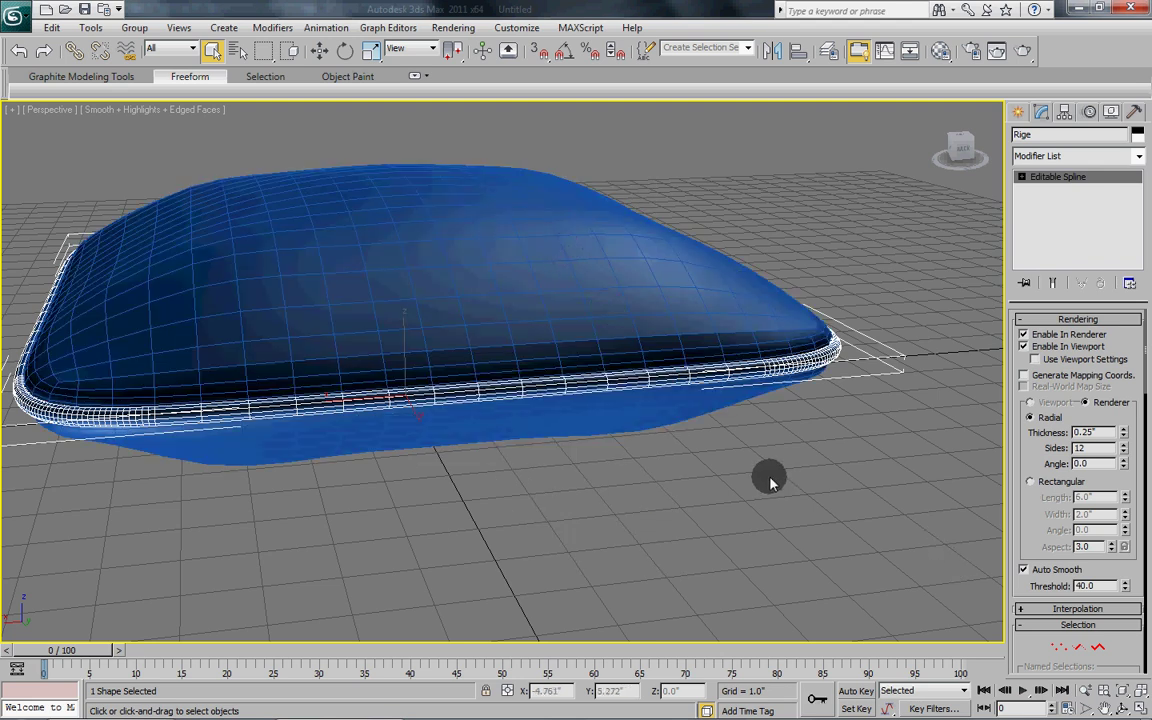
middle_click_drag(674, 433, 688, 454, "alt")
left_click(1124, 708)
left_click_drag(432, 267, 527, 357)
Step: Select Box001 and attach the Rige tube to it as seam piping
right_click(586, 321)
left_click(586, 321)
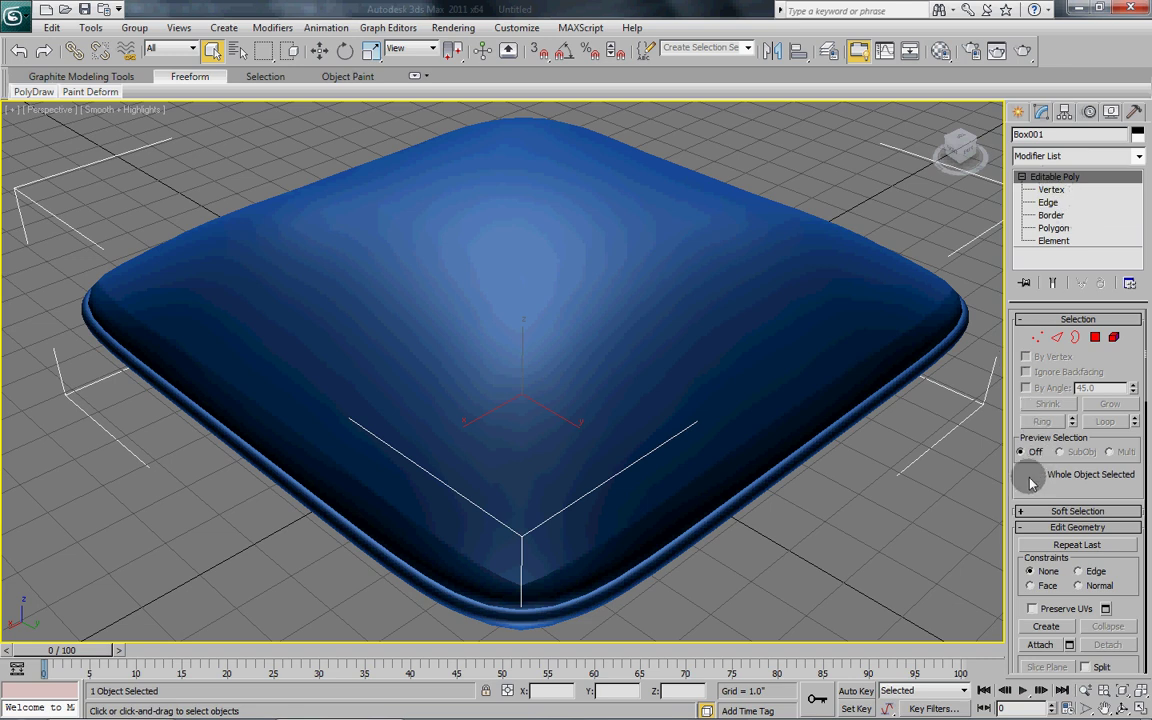
scroll(1037, 424, "down", 1)
left_click(1040, 594)
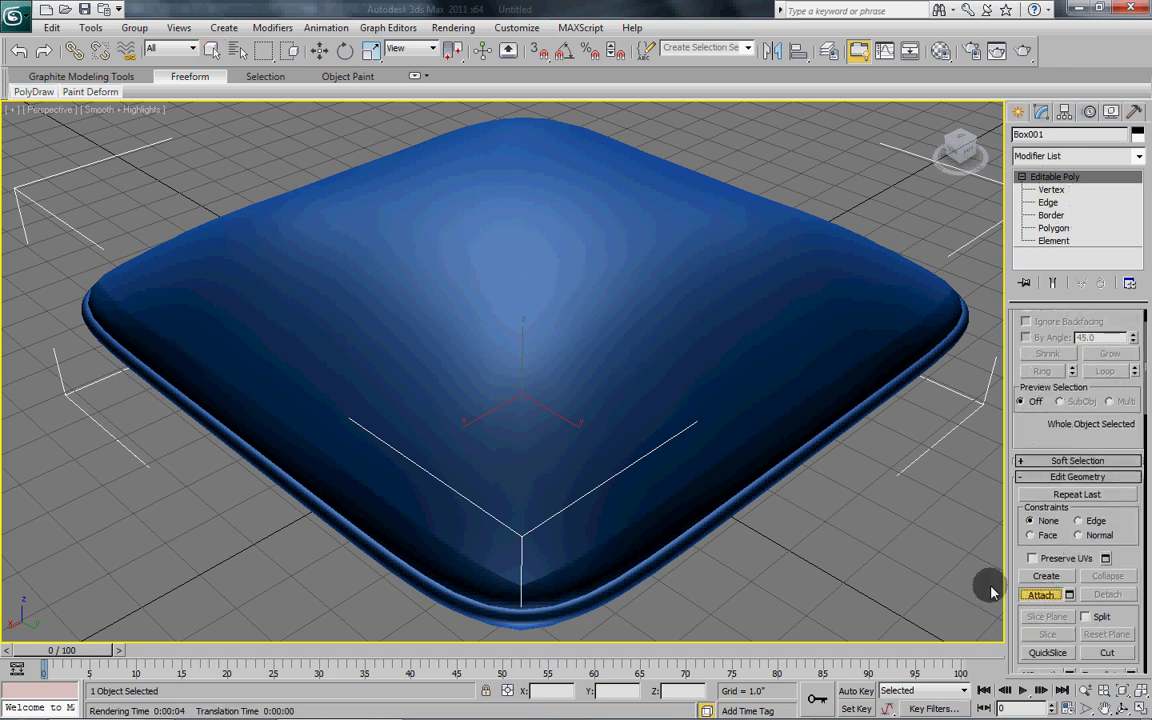
left_click(764, 489)
key("w")
middle_click_drag(702, 391, 728, 466, "alt")
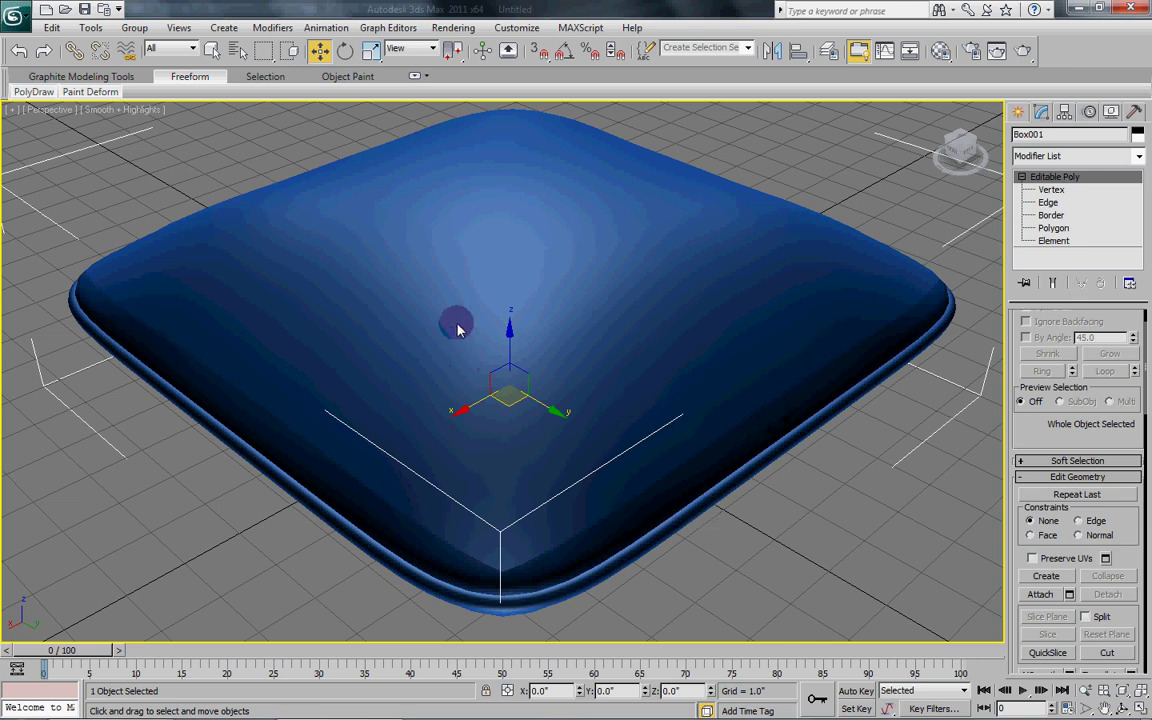
Step: Add a Smooth modifier to Box001 with Auto Smooth on at a 30 threshold
left_click(211, 50)
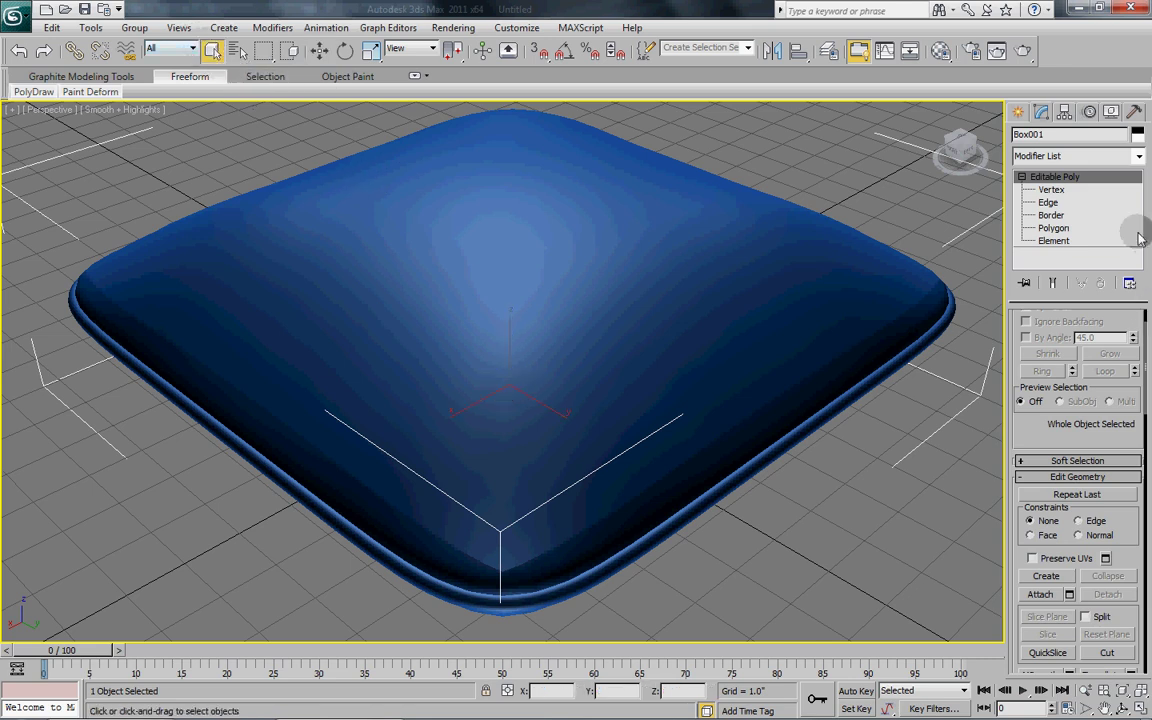
left_click(1092, 163)
scroll(1075, 200, "up", 3)
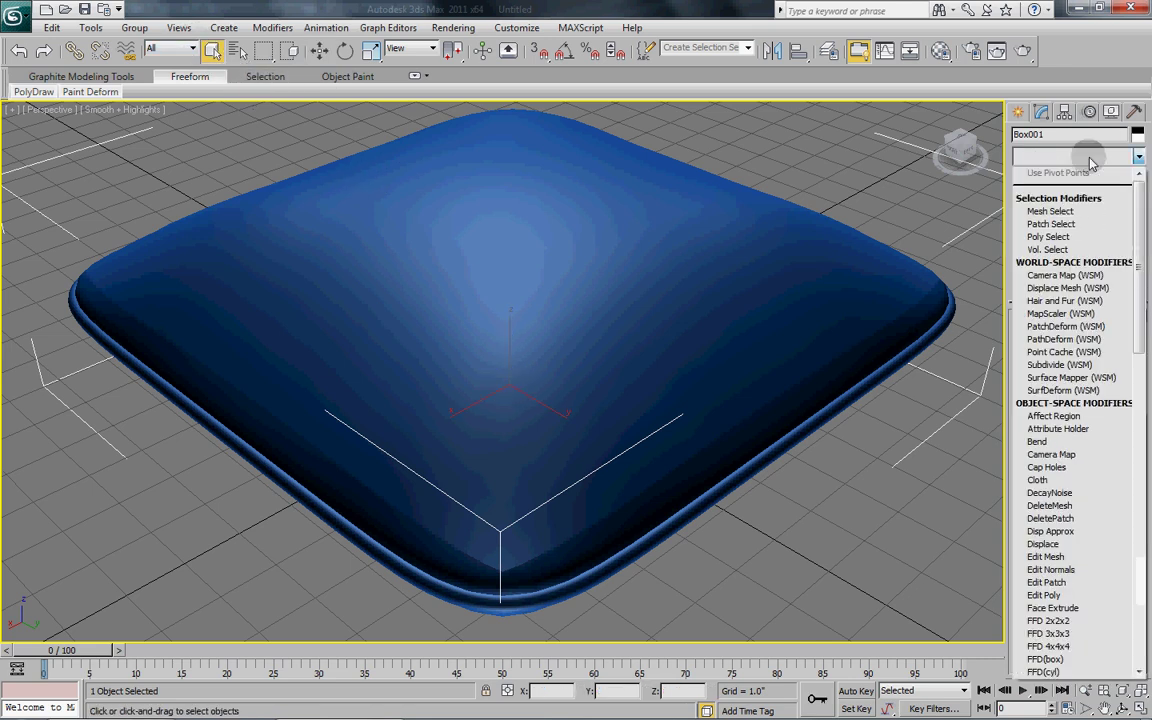
scroll(1070, 200, "down", 5)
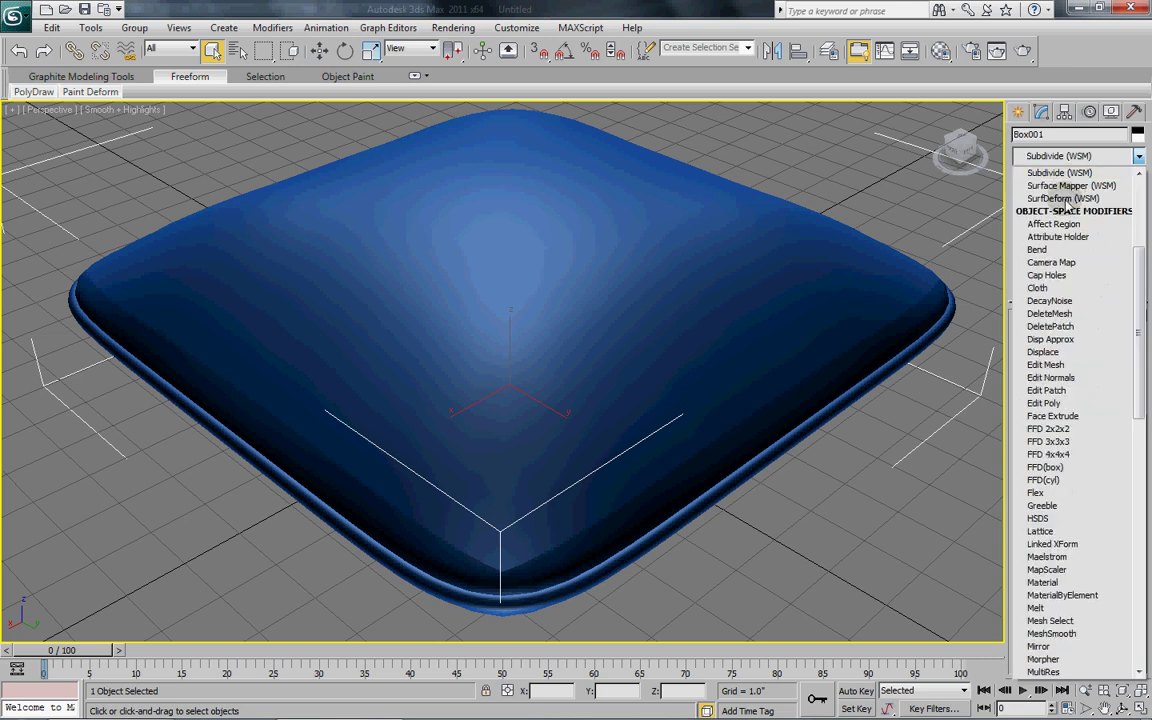
scroll(1048, 590, "down", 5)
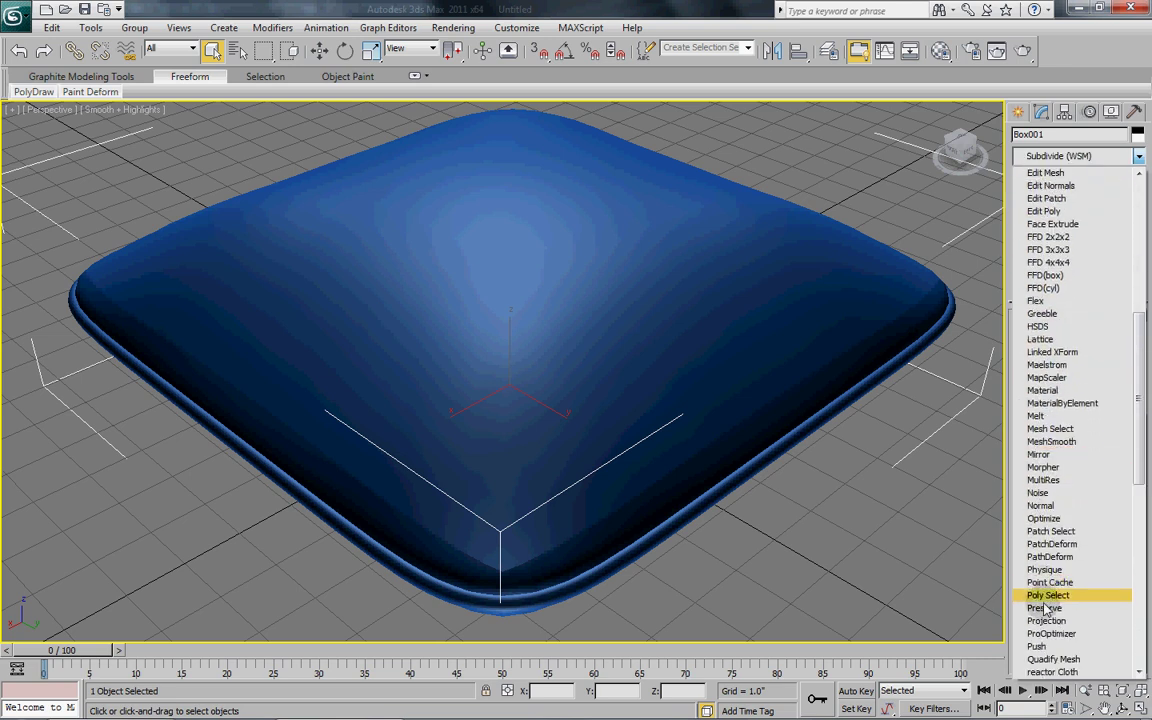
scroll(1048, 605, "down", 4)
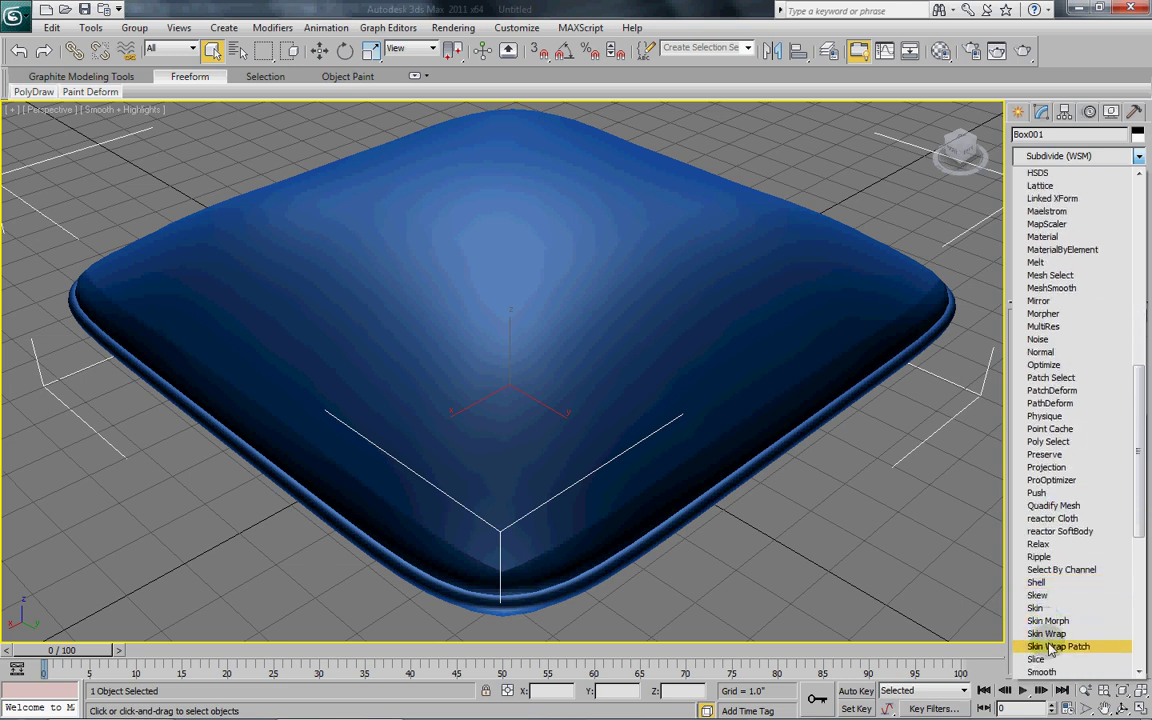
scroll(1048, 630, "down", 2)
left_click(1042, 595)
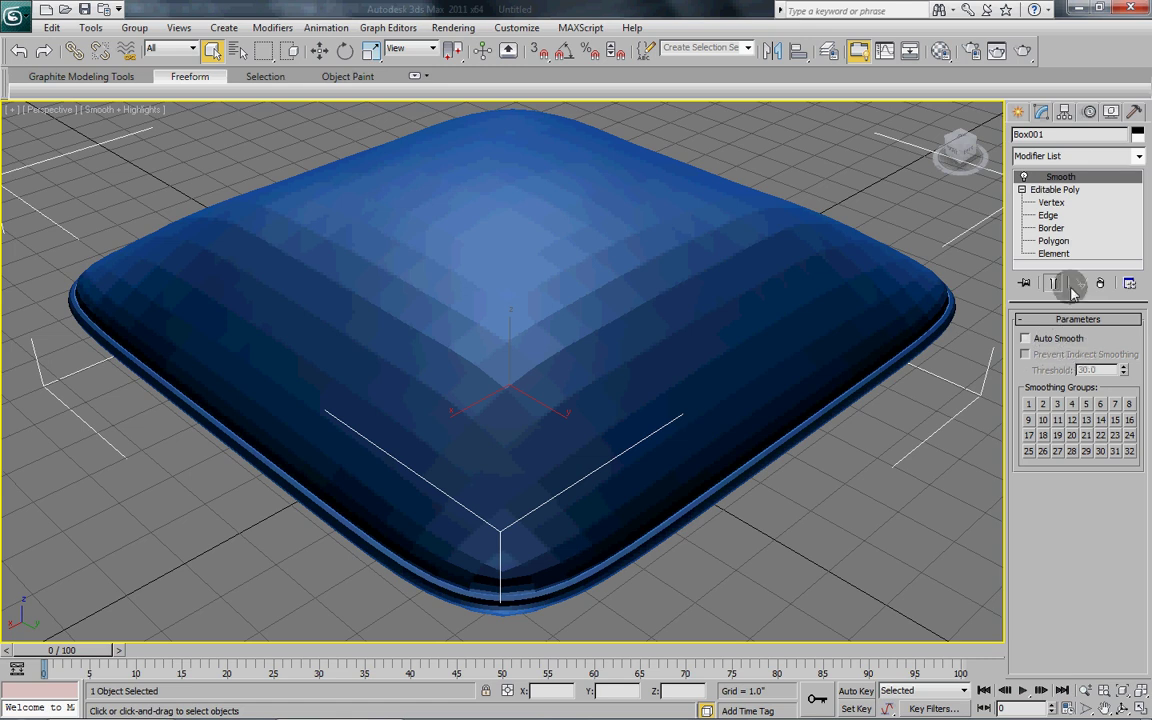
left_click(1025, 339)
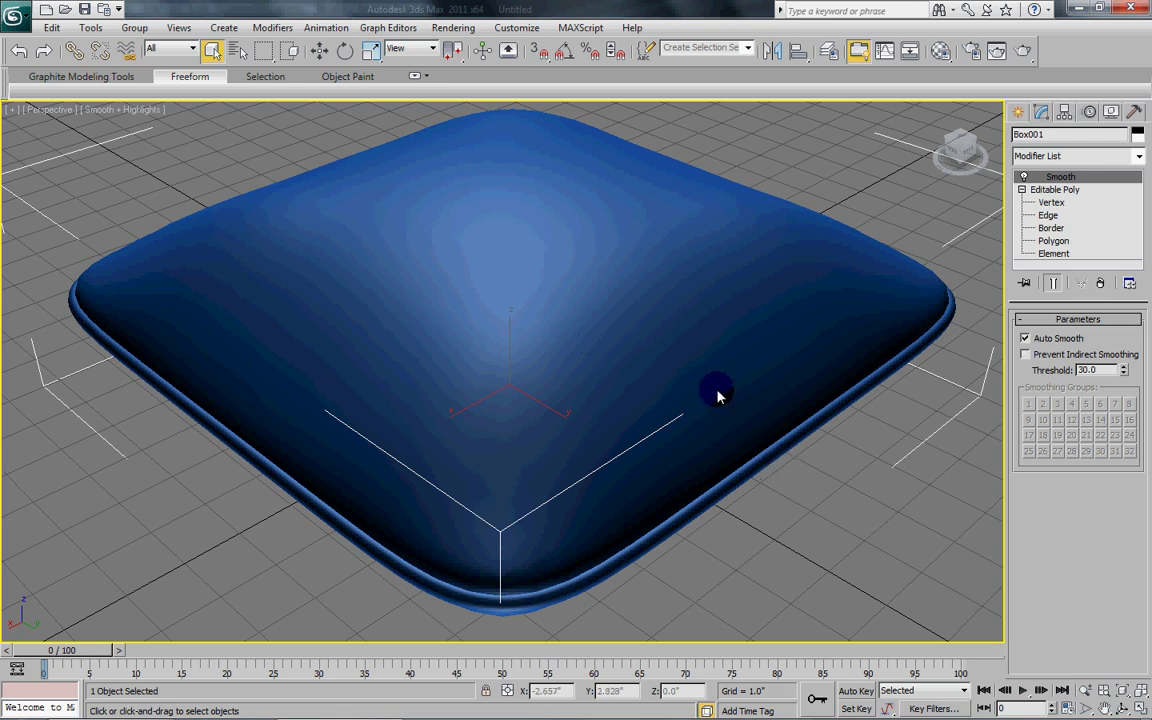
middle_click_drag(717, 396, 703, 410)
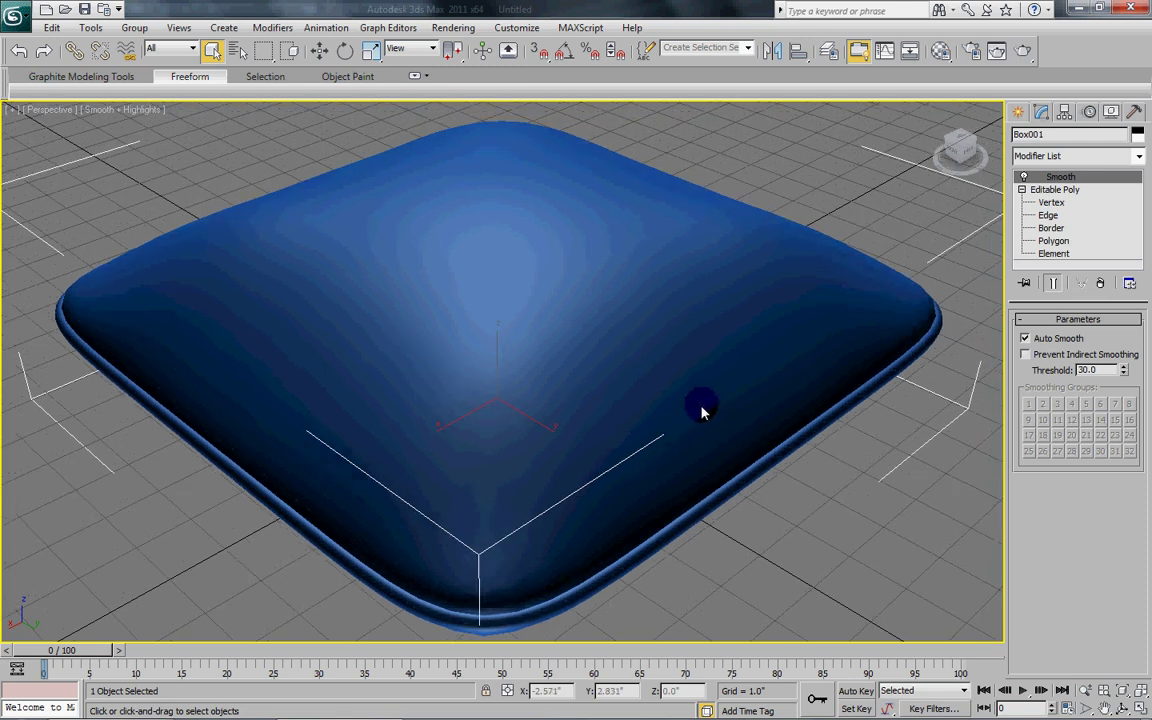
middle_click_drag(535, 399, 705, 400, "alt")
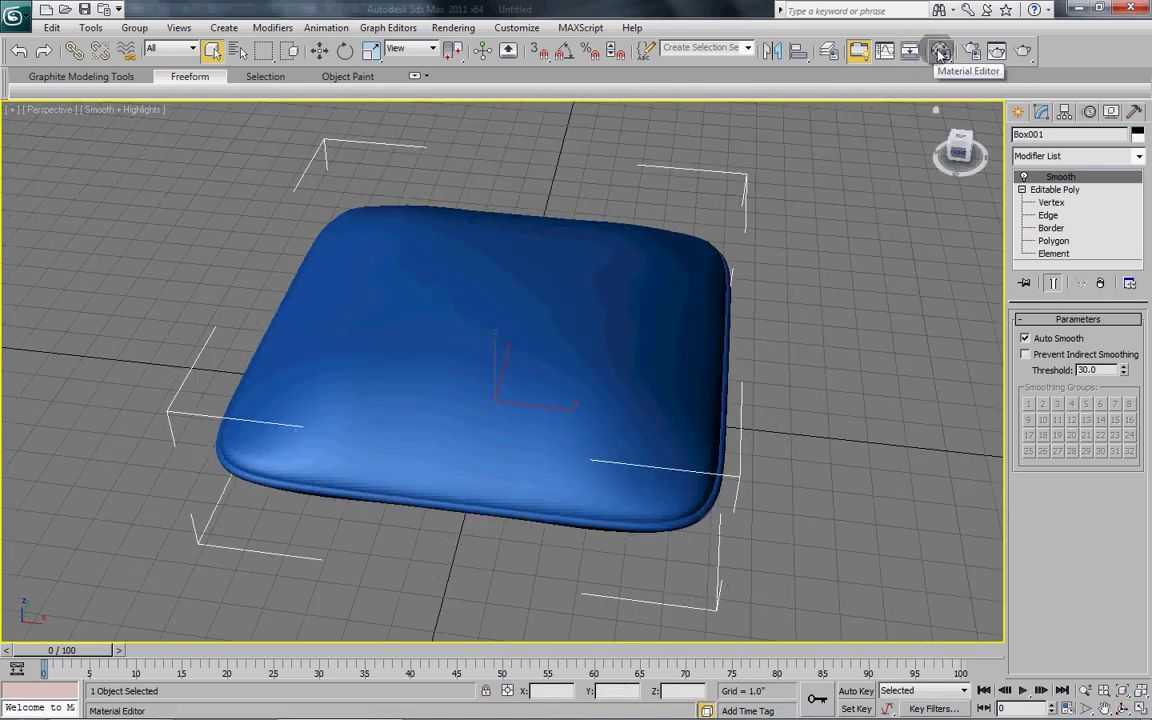
Step: In the Material Editor, make an unused sample slot a Standard material
left_click(940, 52)
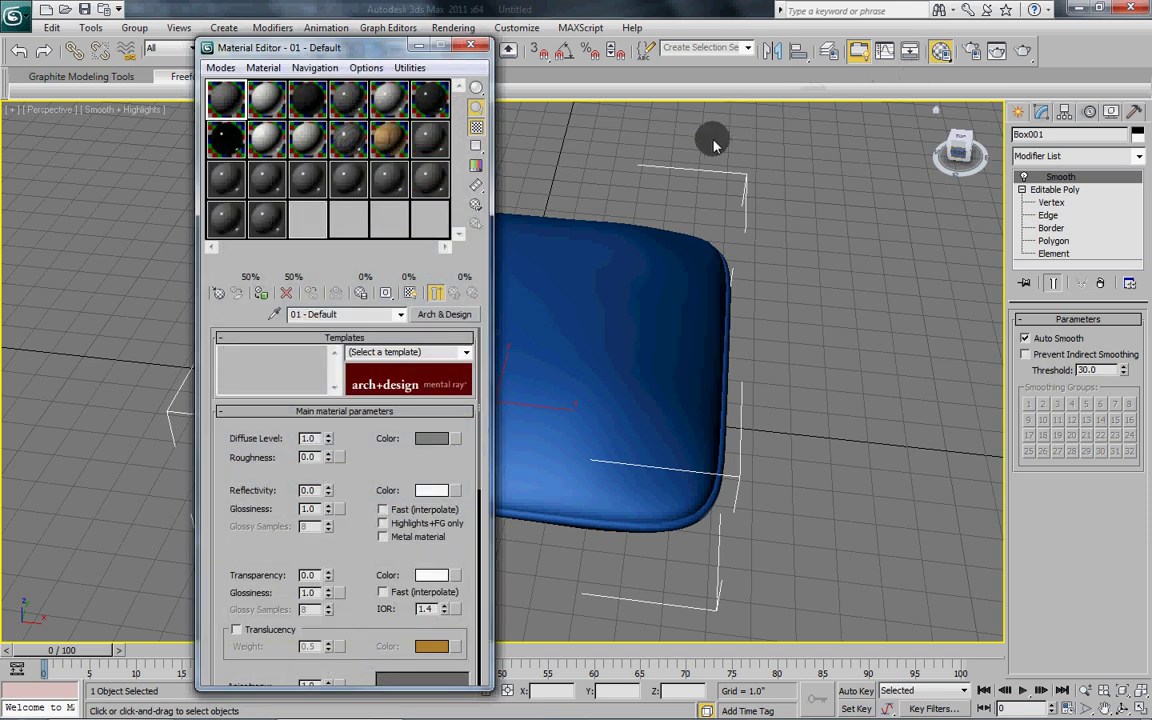
left_click(428, 138)
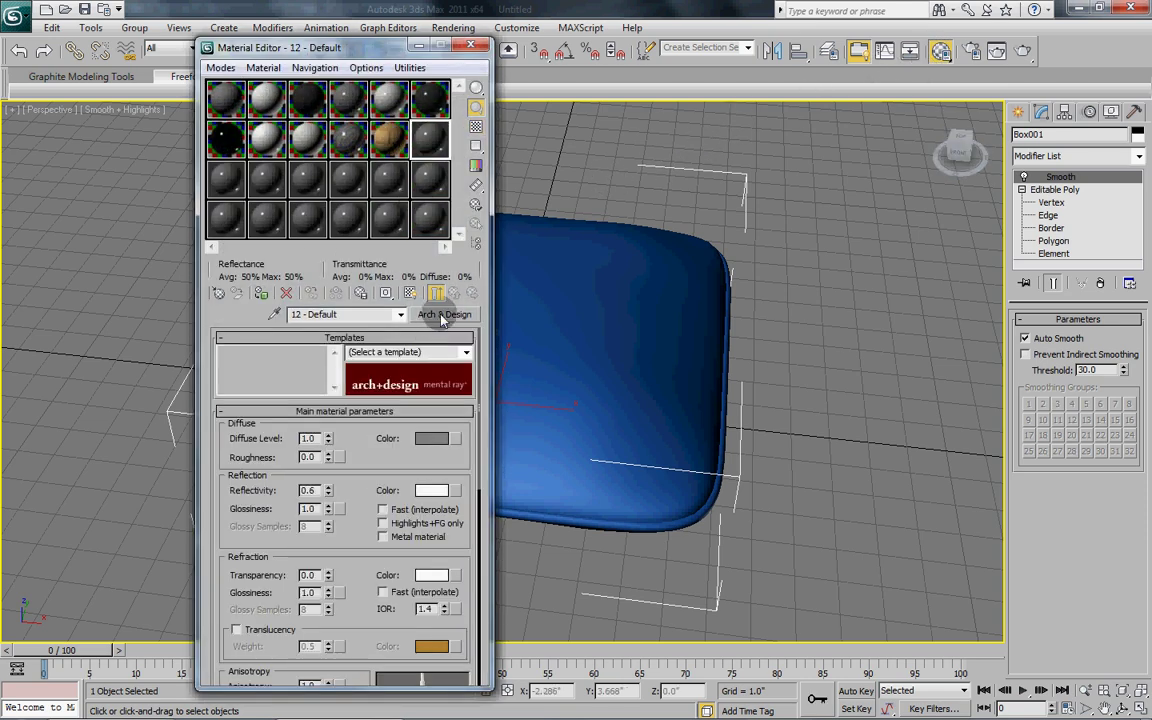
left_click(444, 314)
left_click(444, 365)
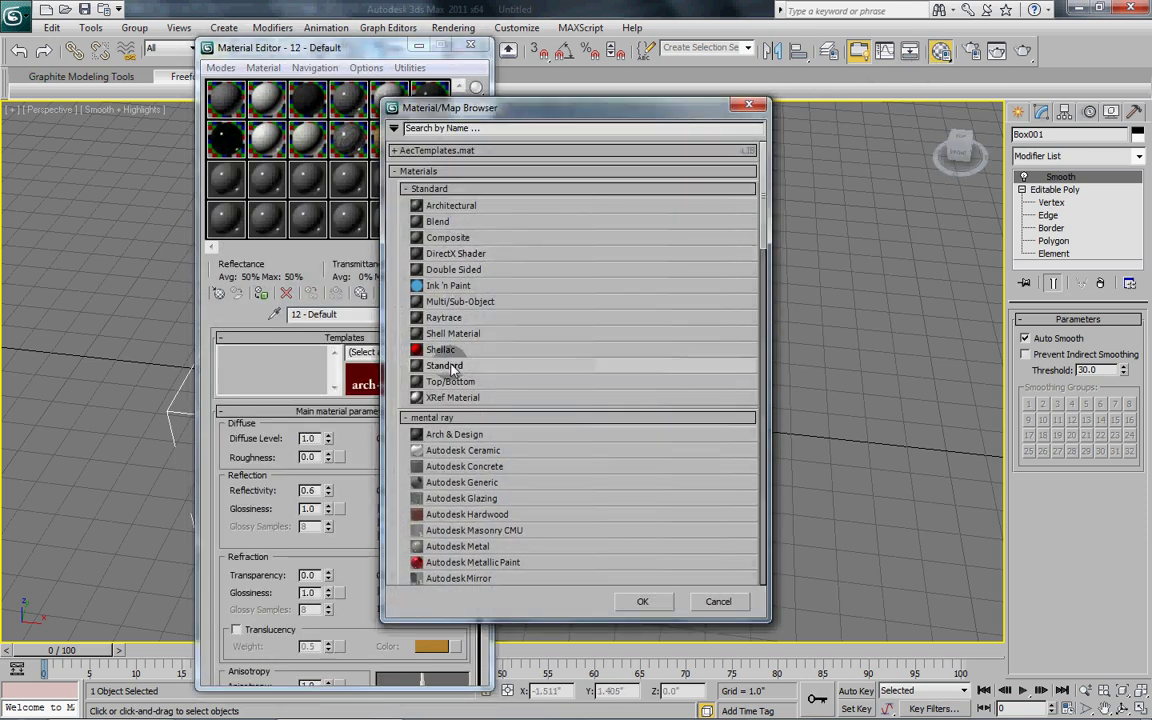
left_click(642, 600)
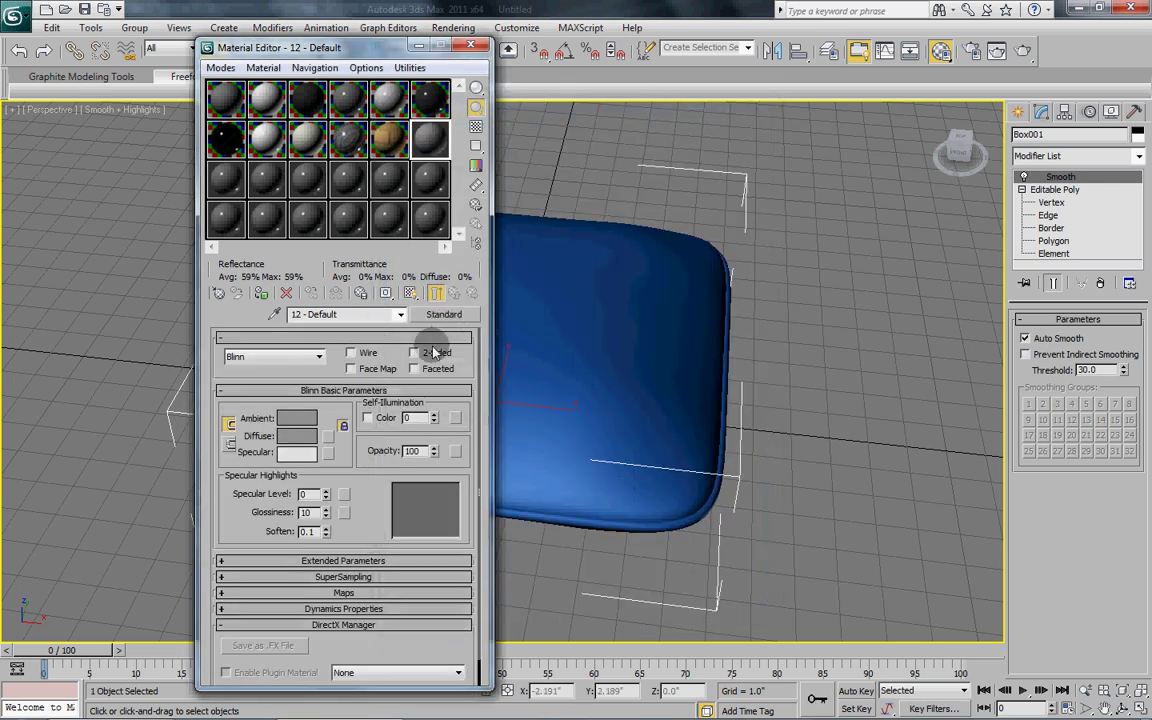
Step: Load Leather.Pebble.Light Brown.jpg as the diffuse bitmap, sized 4.0 x 4.0
left_click(327, 436)
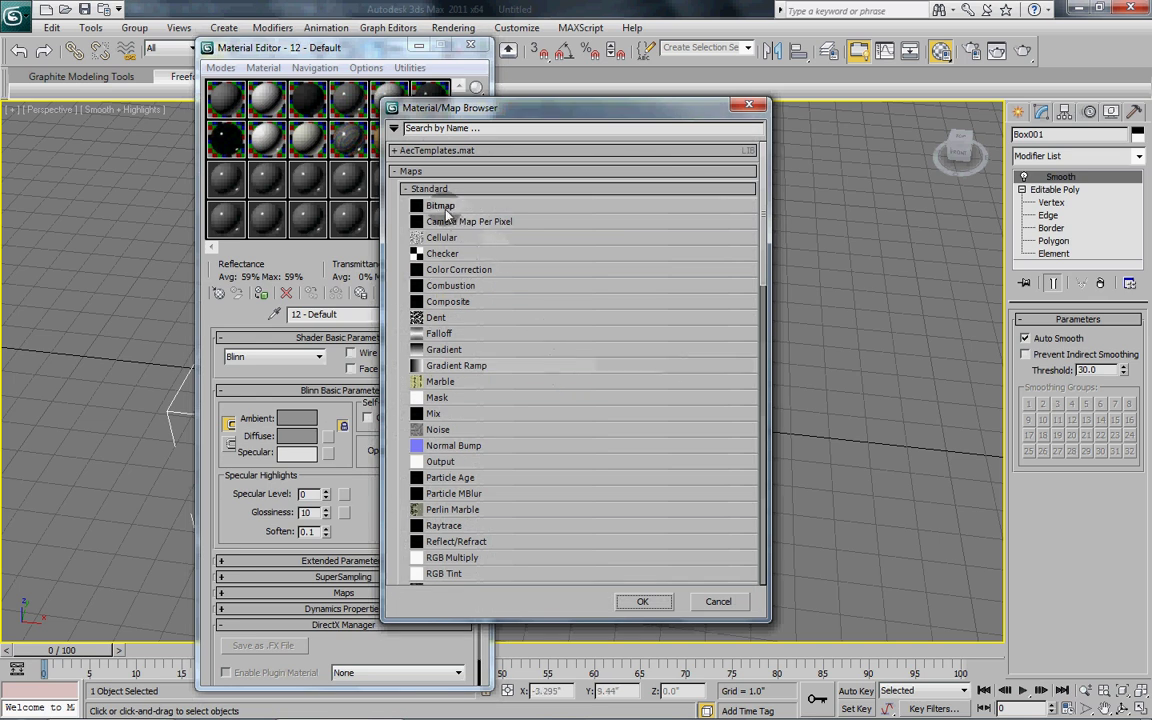
left_click(642, 601)
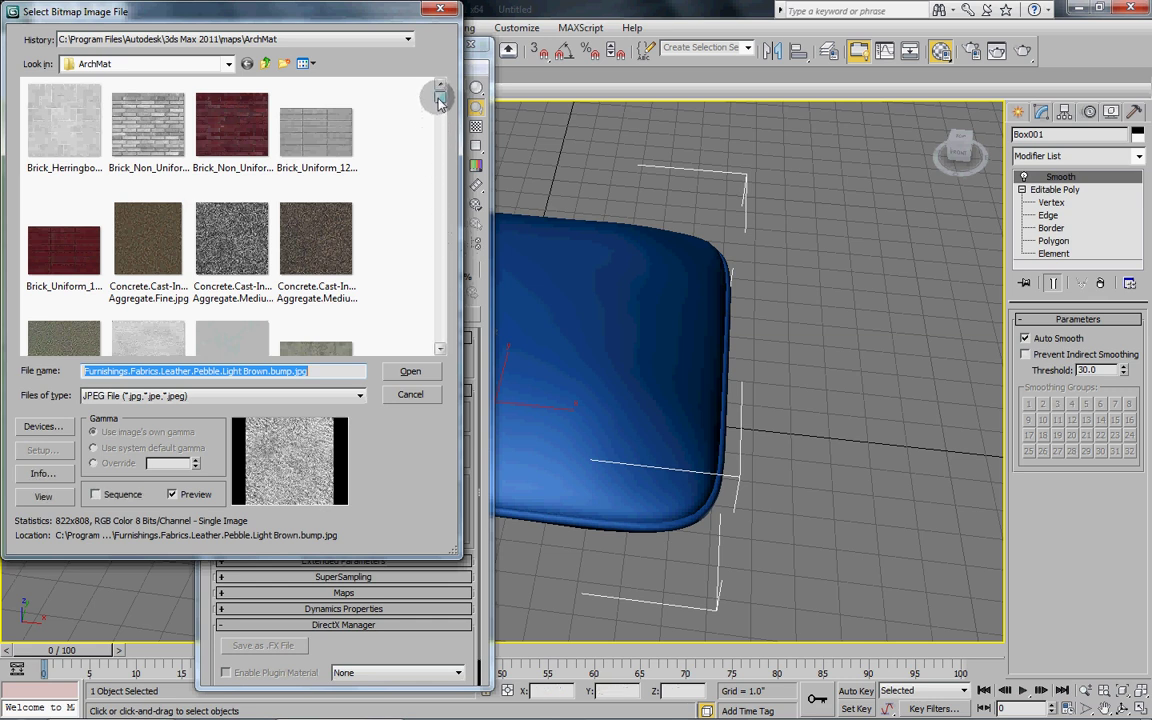
left_click_drag(439, 100, 442, 172)
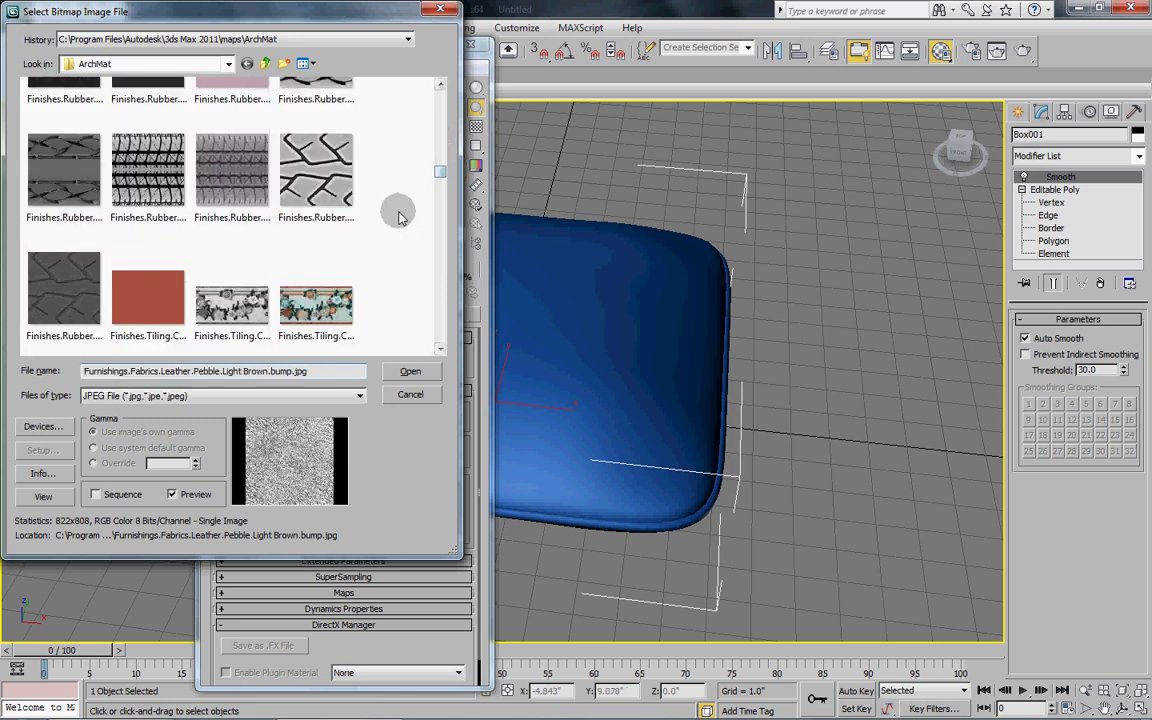
scroll(388, 233, "down", 3)
scroll(388, 233, "down", 5)
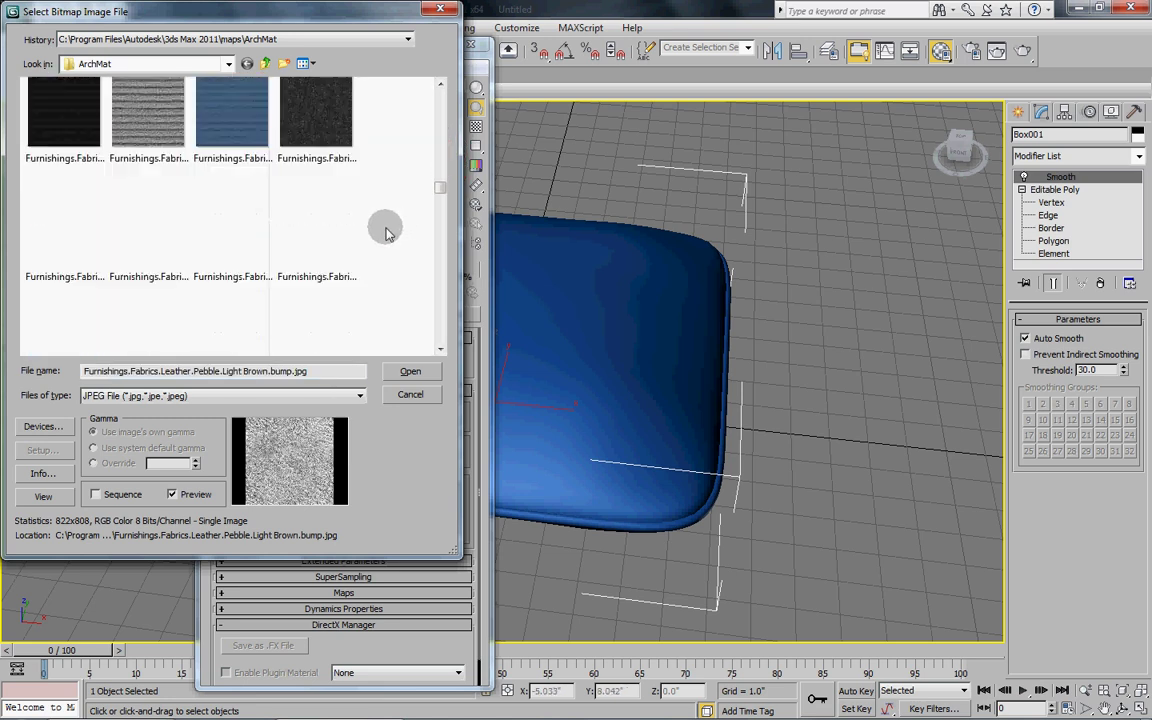
scroll(388, 233, "down", 2)
left_click(312, 172)
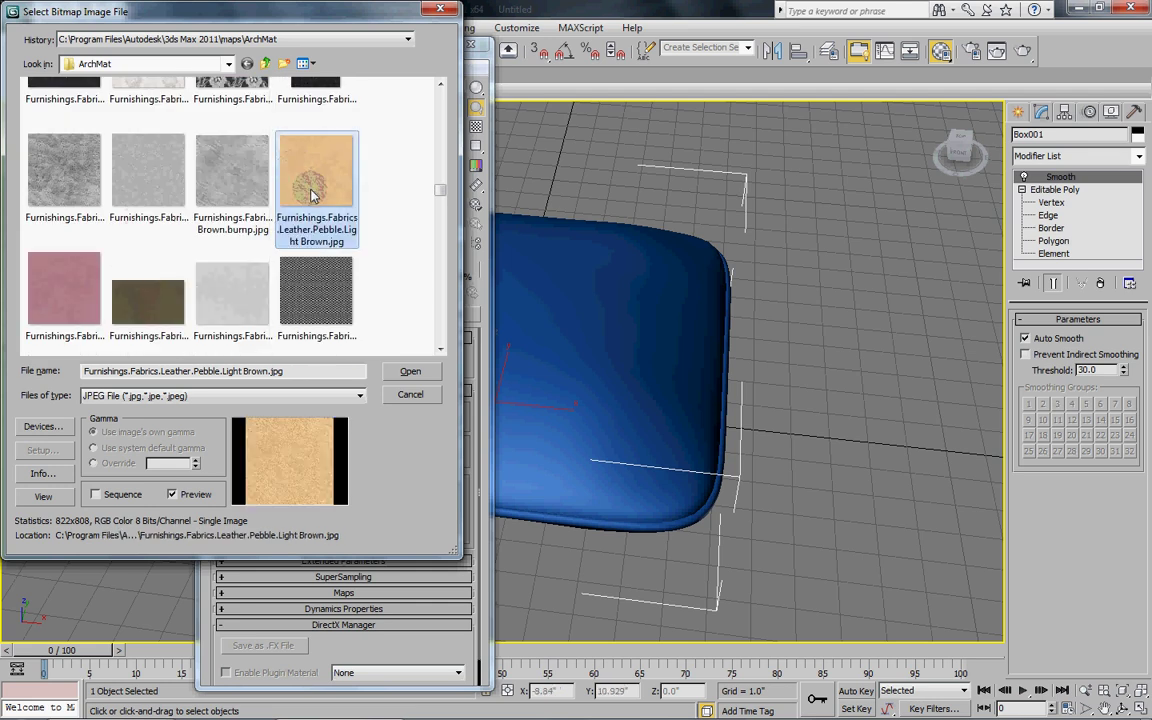
left_click(410, 373)
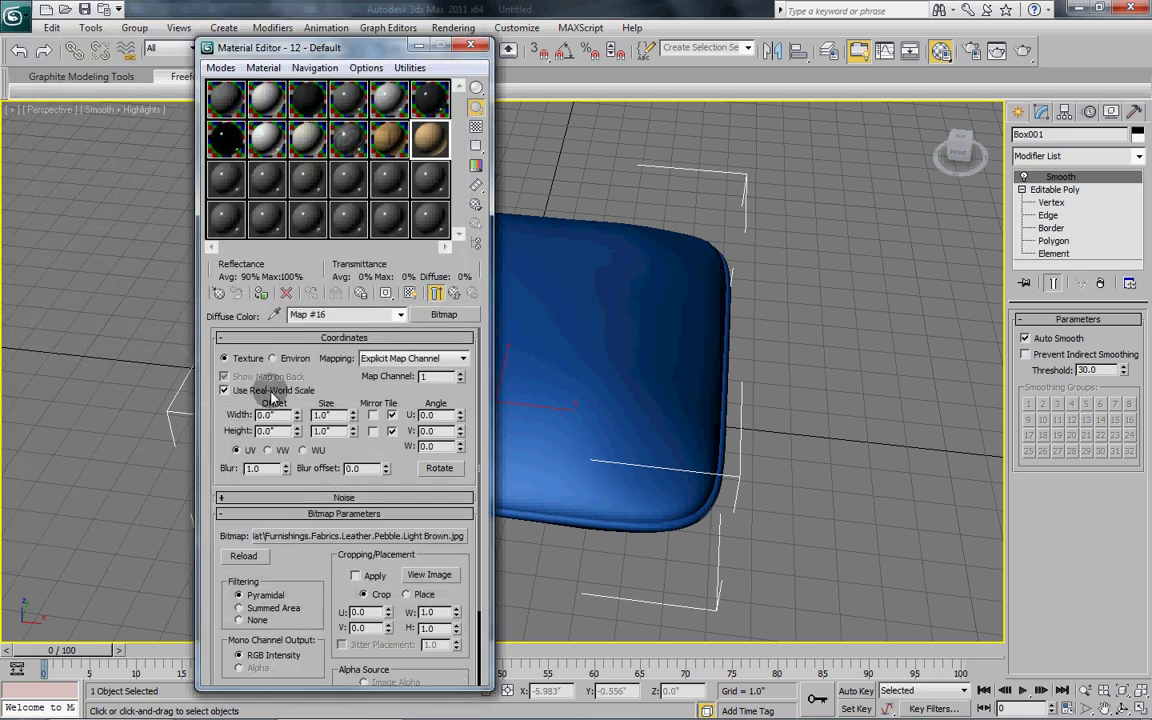
left_click(292, 419)
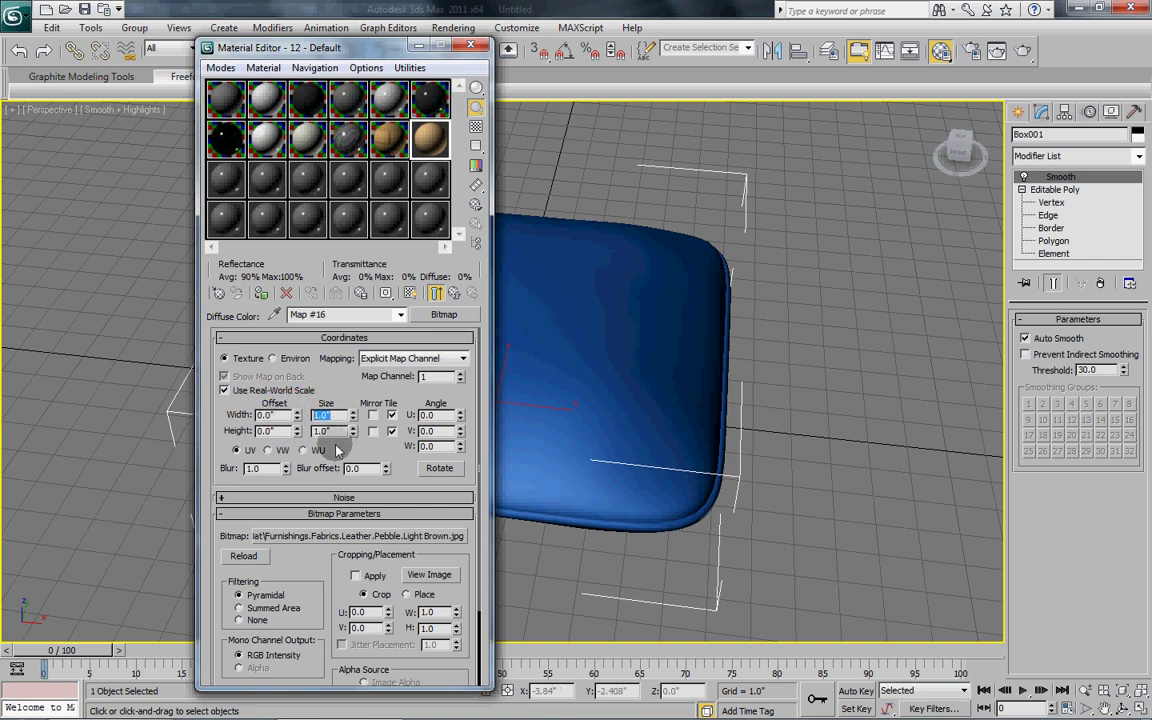
type("4")
key("Tab")
type("4")
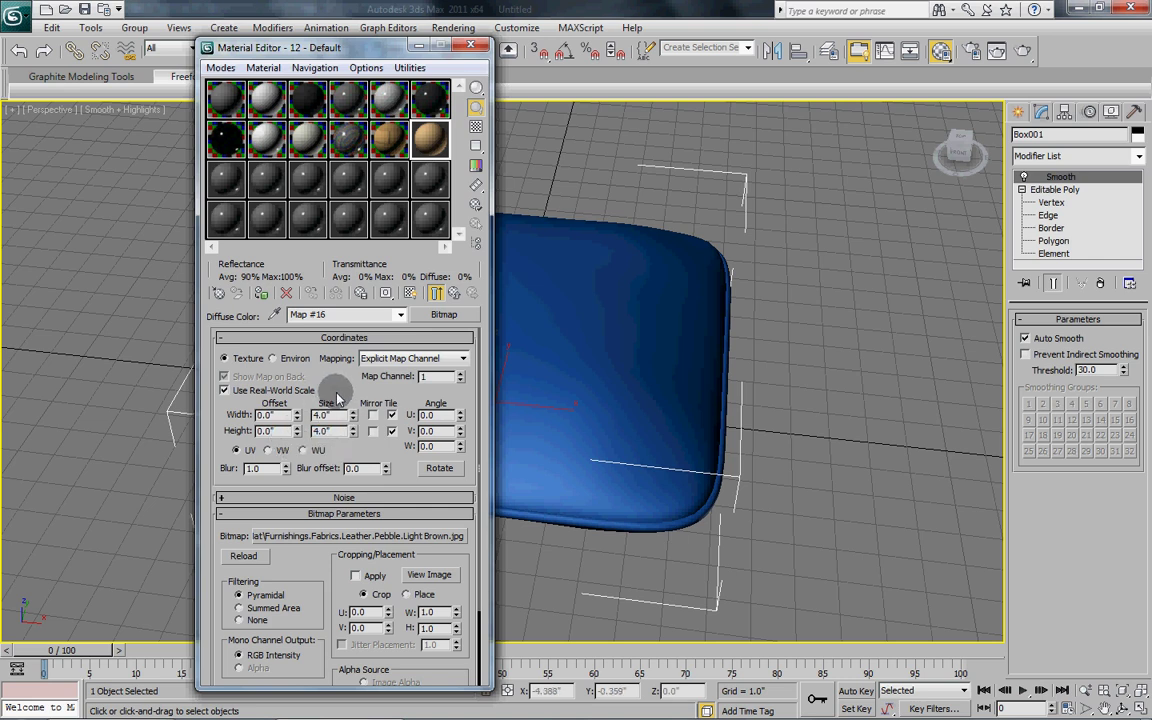
Step: Load Furnishings.Fabrics.Leather.Pebble.Light Brown.bump.jpg as a Bitmap in the material's Bump slot at amount 30
left_click(454, 292)
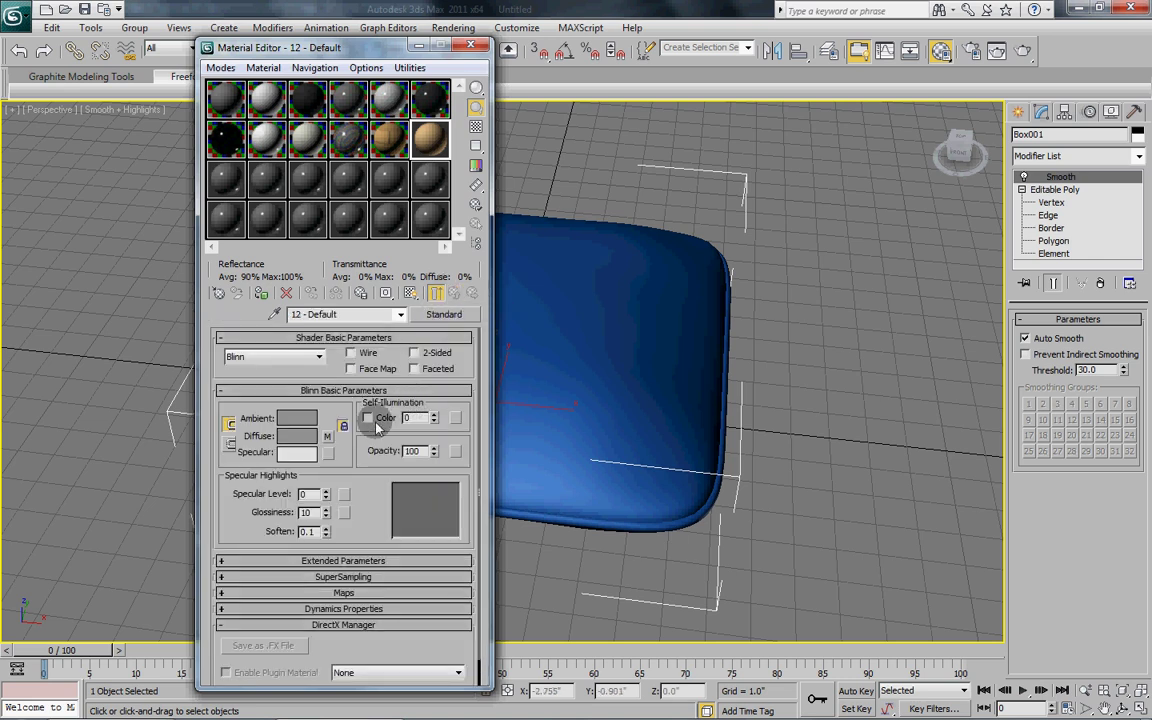
left_click_drag(420, 500, 420, 472)
left_click(222, 565)
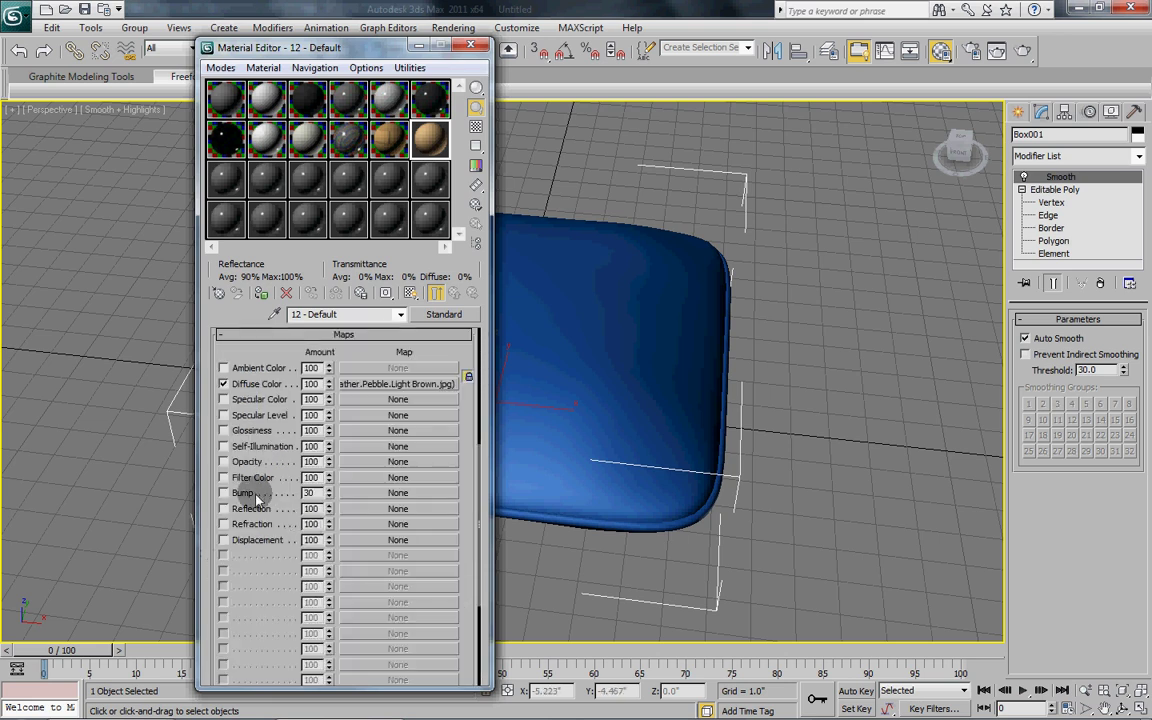
left_click(352, 493)
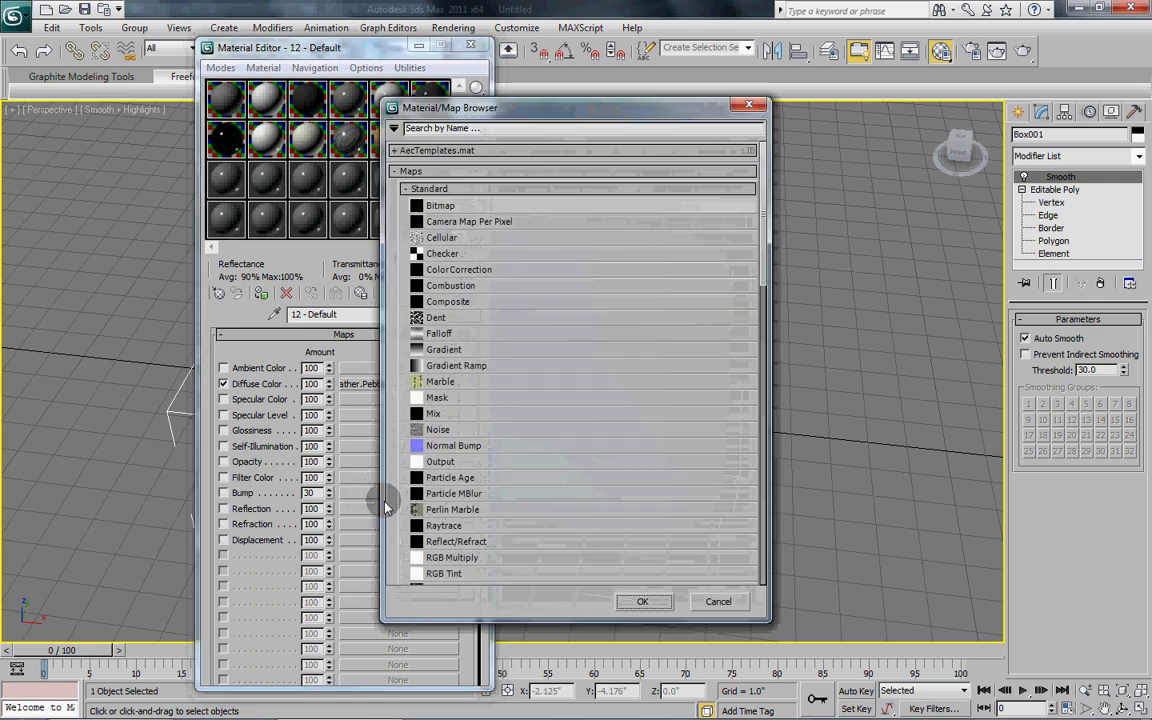
double_click(441, 205)
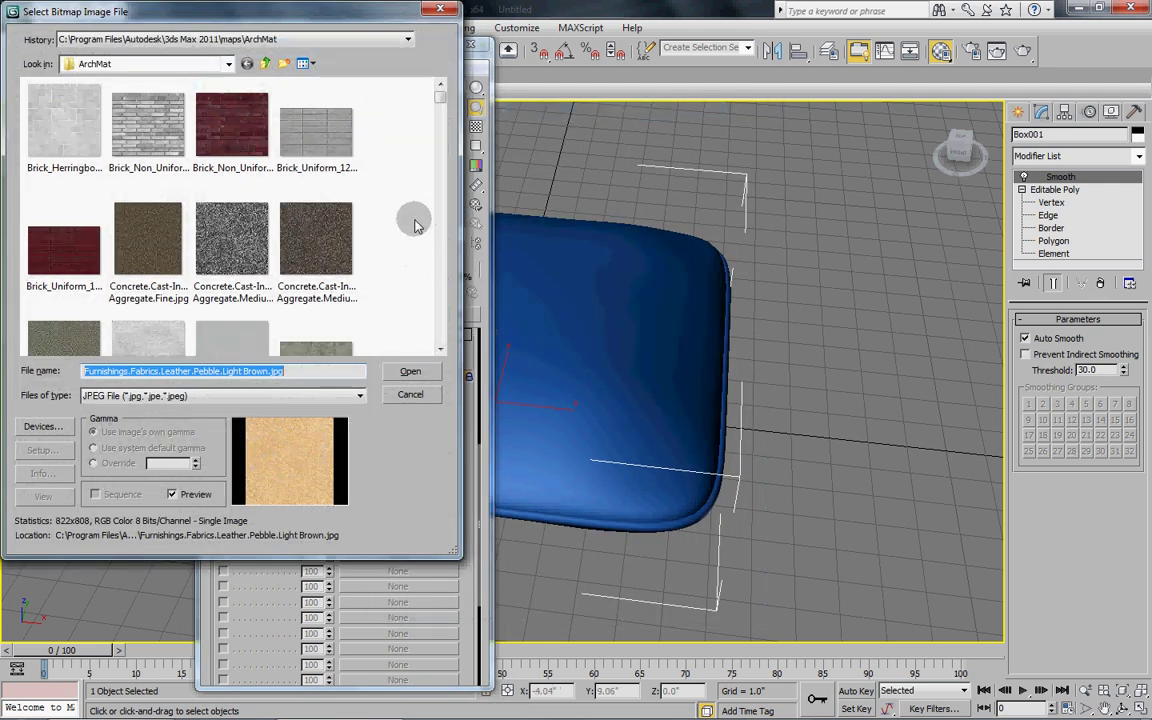
left_click(414, 226)
scroll(411, 235, "down", 10)
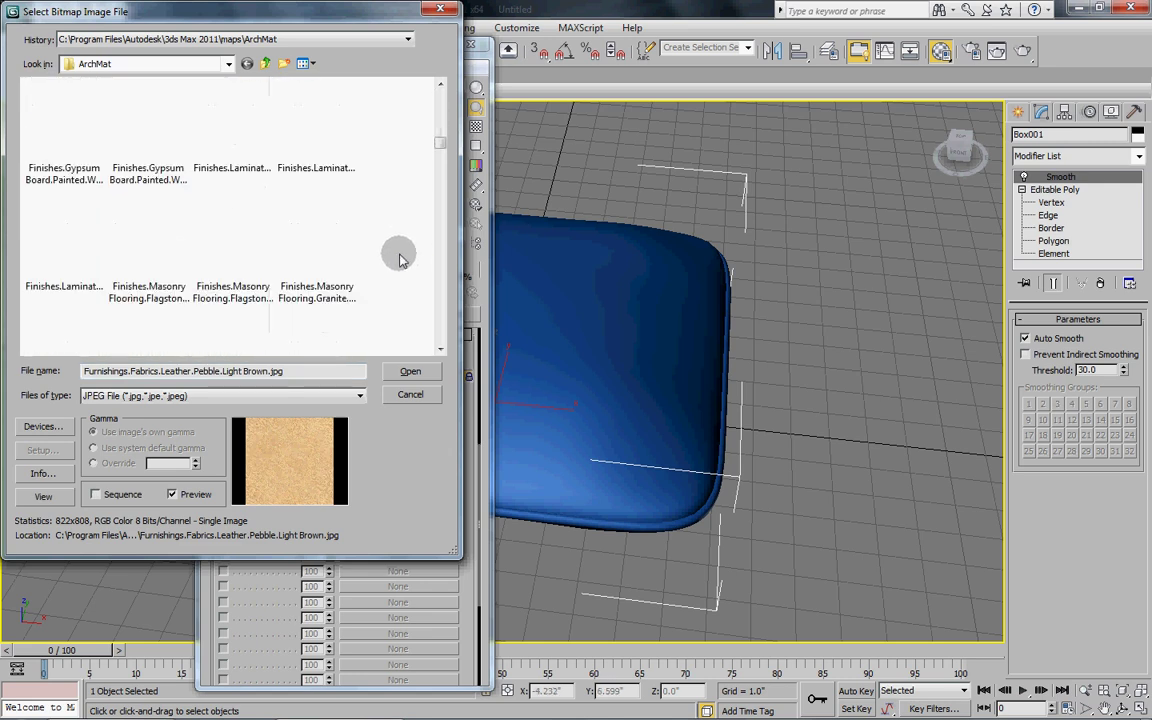
scroll(399, 259, "down", 10)
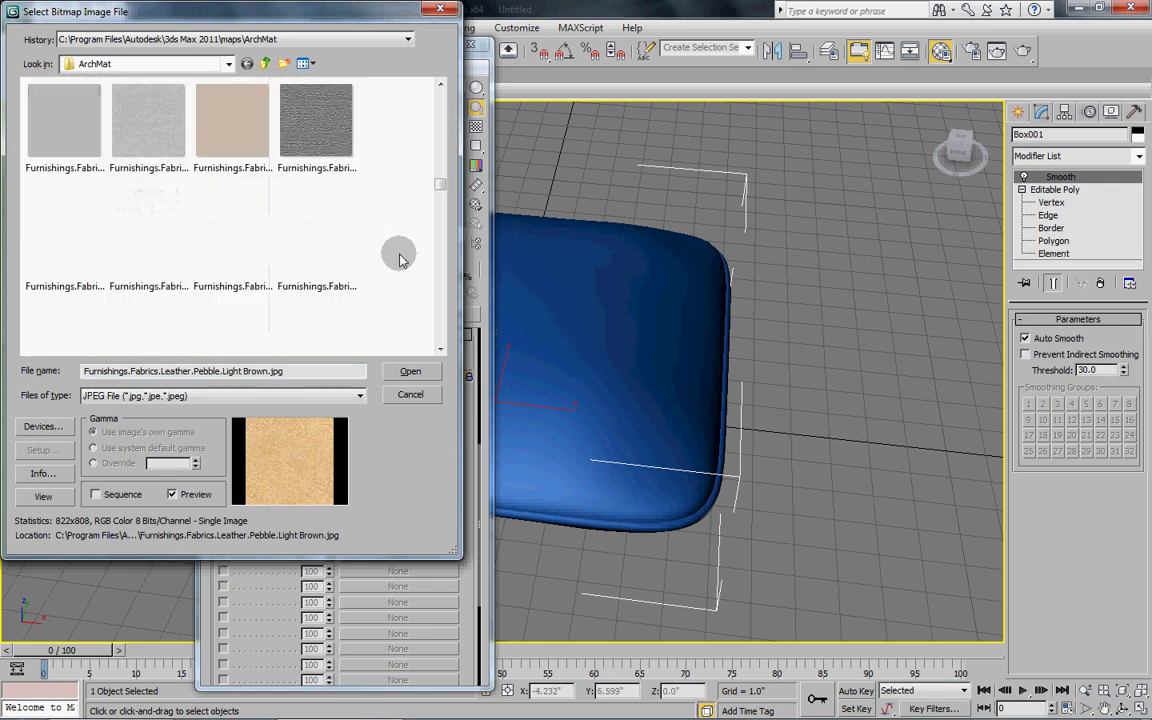
scroll(399, 259, "down", 3)
scroll(396, 249, "up", 2)
left_click(237, 257)
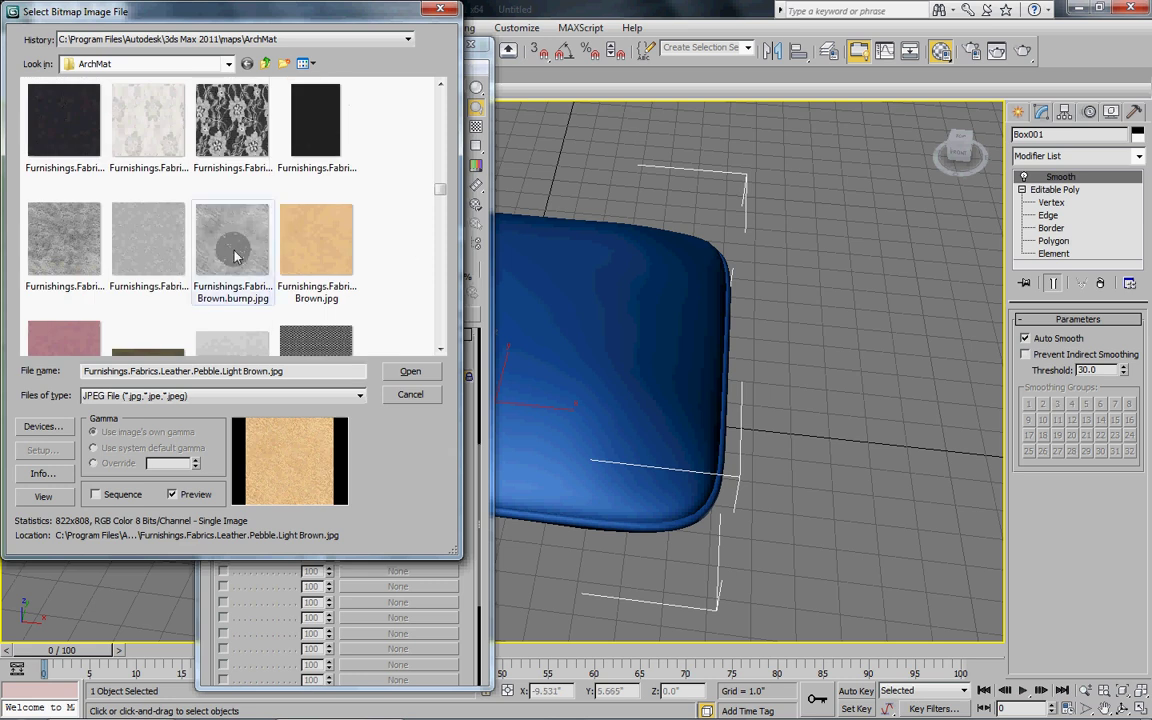
left_click(412, 372)
Step: Size the bump texture to 4.0" by 4.0" and return to the parent material
left_click(333, 418)
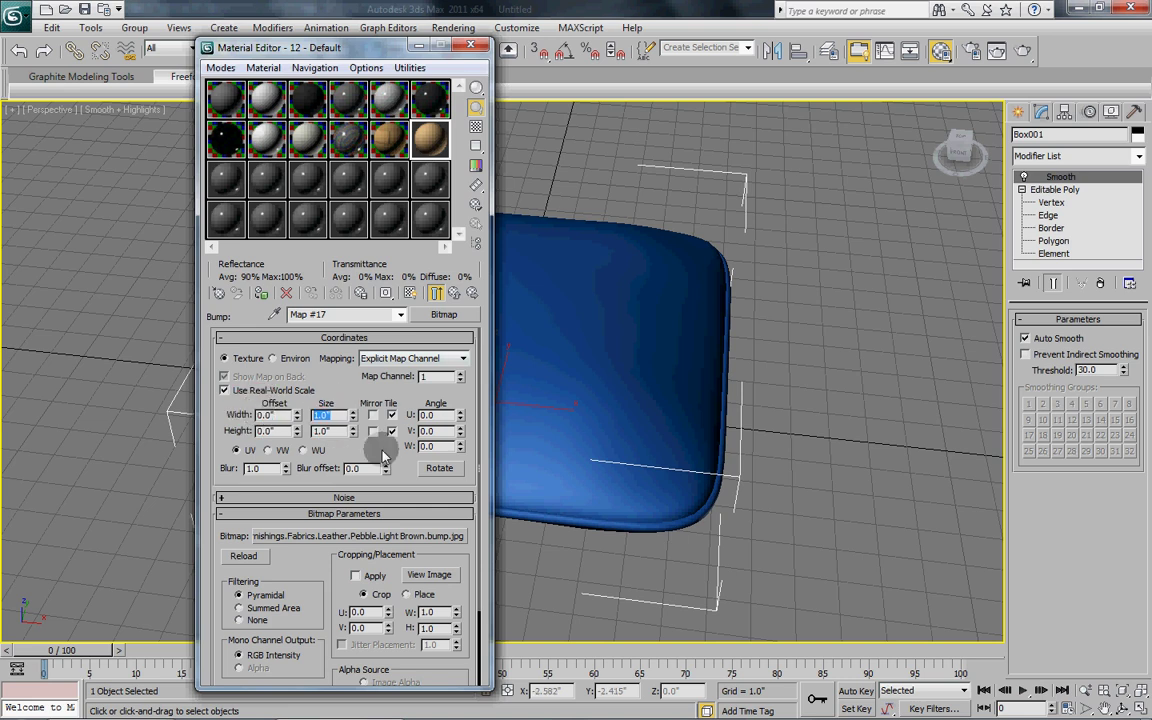
type("4")
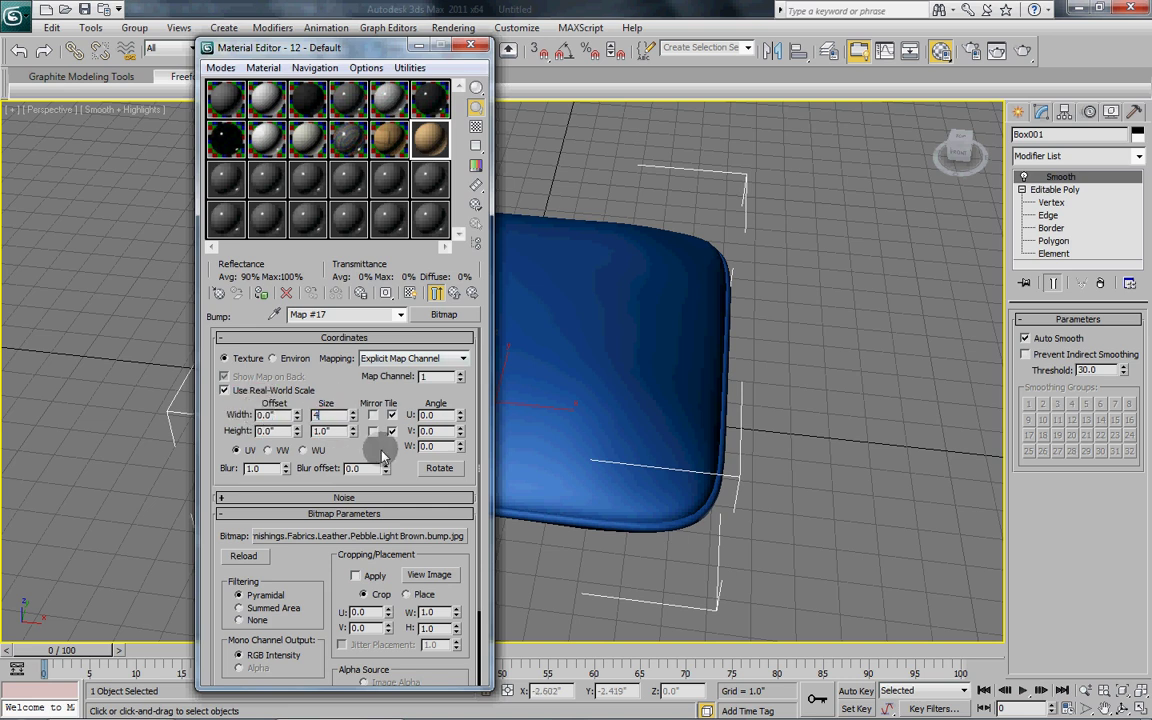
left_click(323, 430)
type("4")
key("Return")
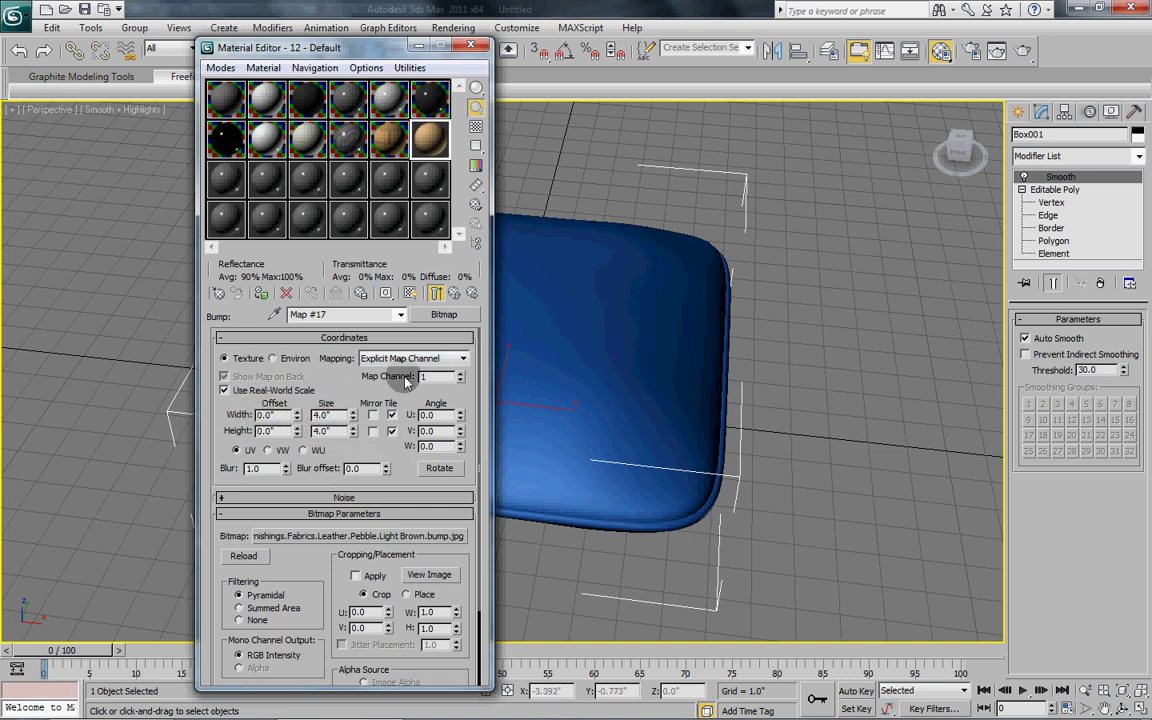
left_click(454, 293)
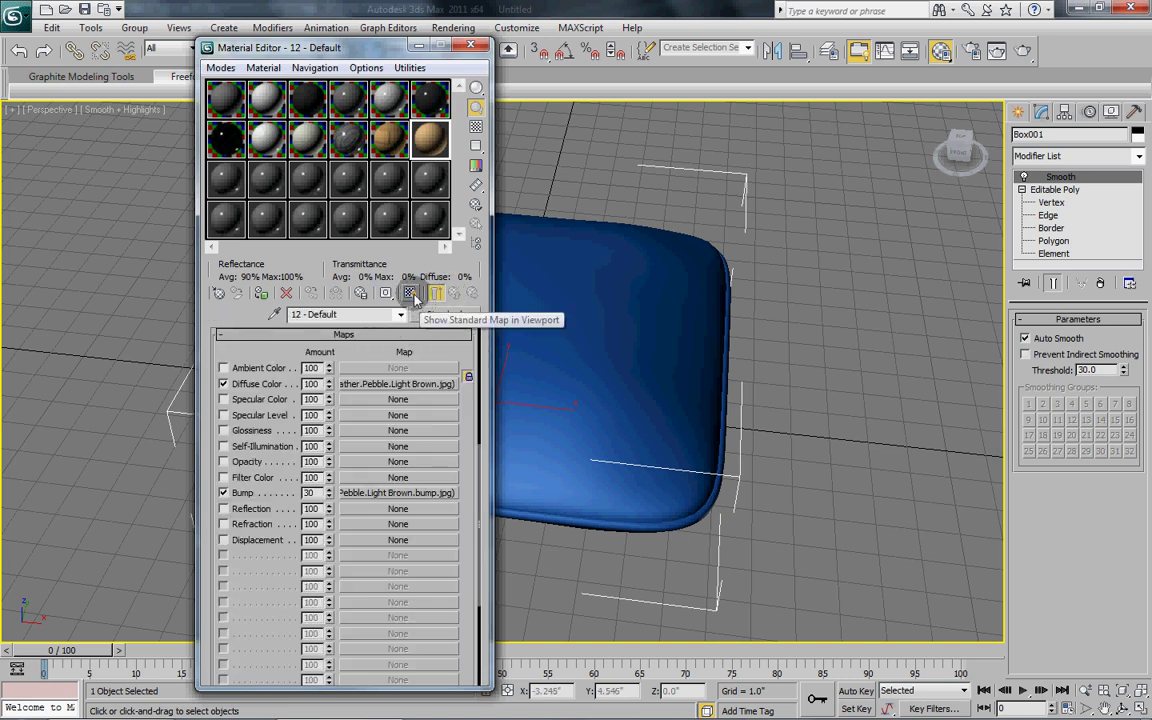
Step: Name the material Leather, assign it to the selected pillow, and close the Material Editor
left_click(330, 314)
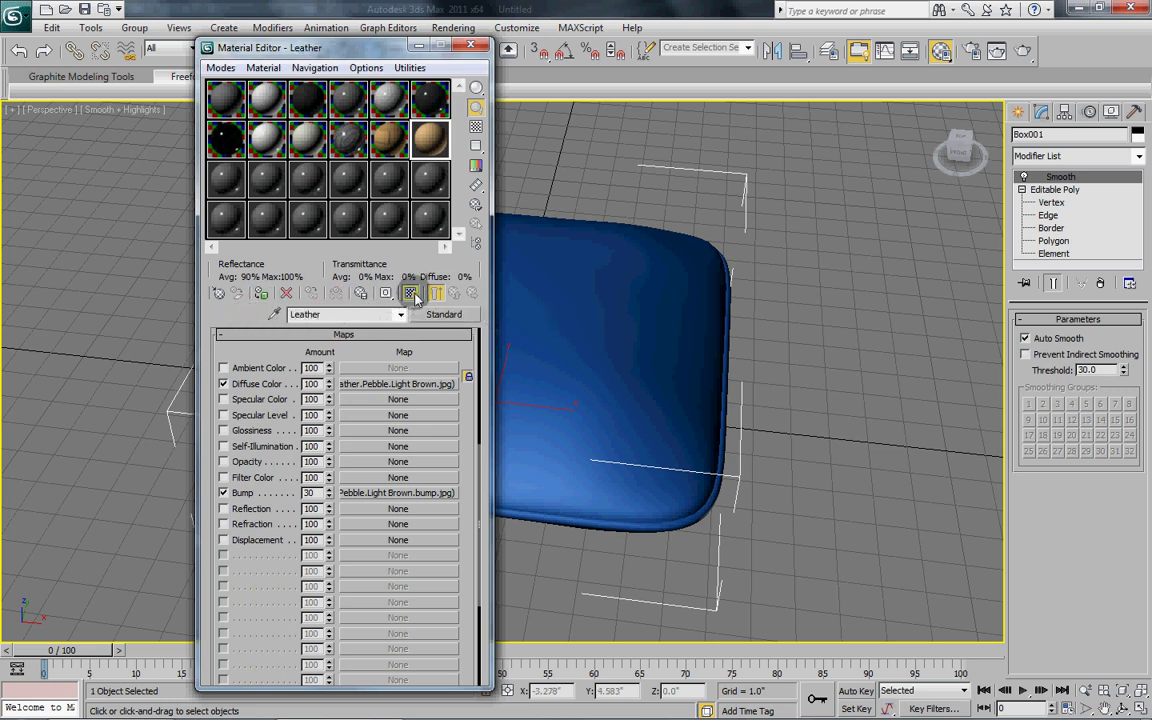
left_click(263, 294)
left_click(470, 46)
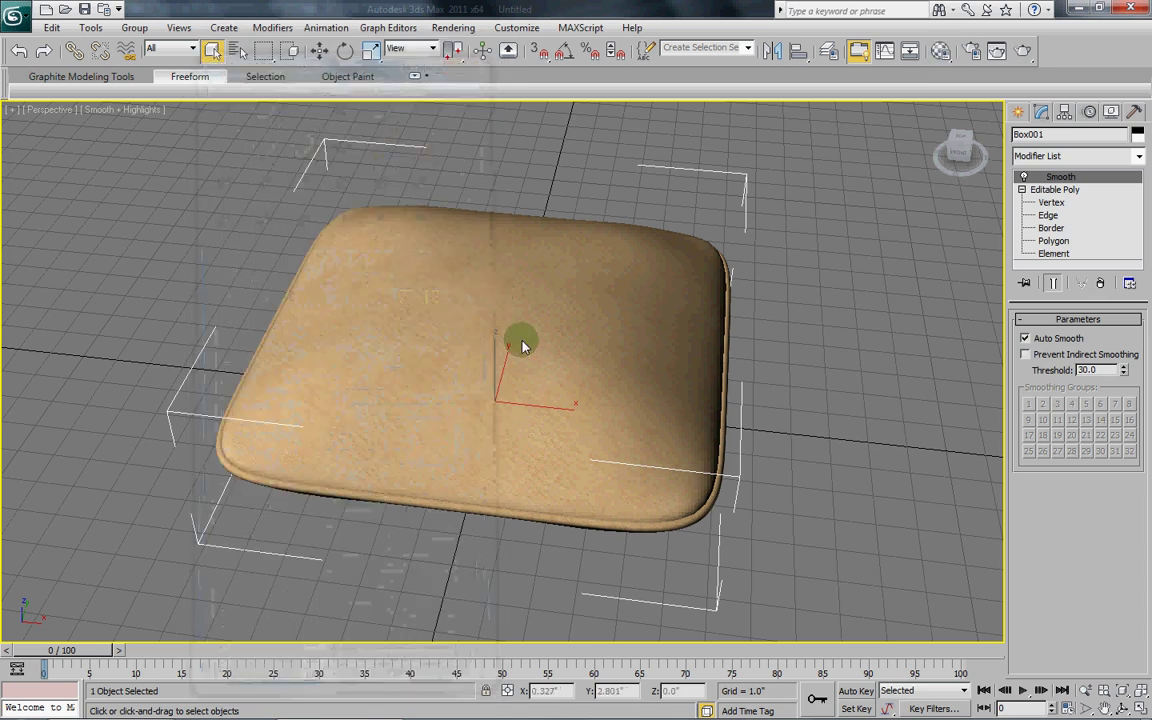
Step: Orbit the view to inspect the light-brown leather pillow from above
key("ctrl+r")
mouse_move(532, 366)
left_mouse_down()
mouse_move(496, 334)
mouse_move(447, 337)
mouse_move(450, 373)
mouse_move(571, 386)
mouse_move(656, 347)
mouse_move(661, 327)
mouse_move(643, 342)
left_mouse_up()
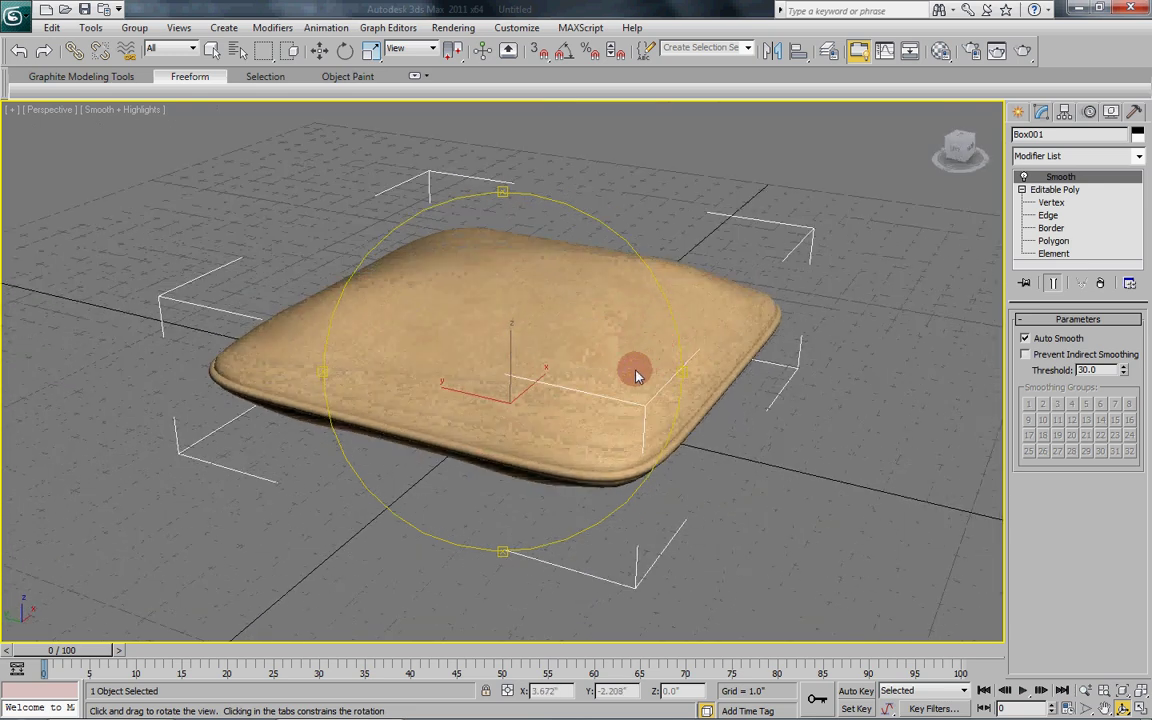
scroll(620, 390, "up", 3)
mouse_move(615, 416)
left_mouse_down()
mouse_move(584, 404)
mouse_move(545, 411)
mouse_move(527, 437)
mouse_move(483, 446)
mouse_move(424, 437)
mouse_move(473, 406)
mouse_move(531, 416)
mouse_move(650, 398)
left_mouse_up()
right_click(585, 322)
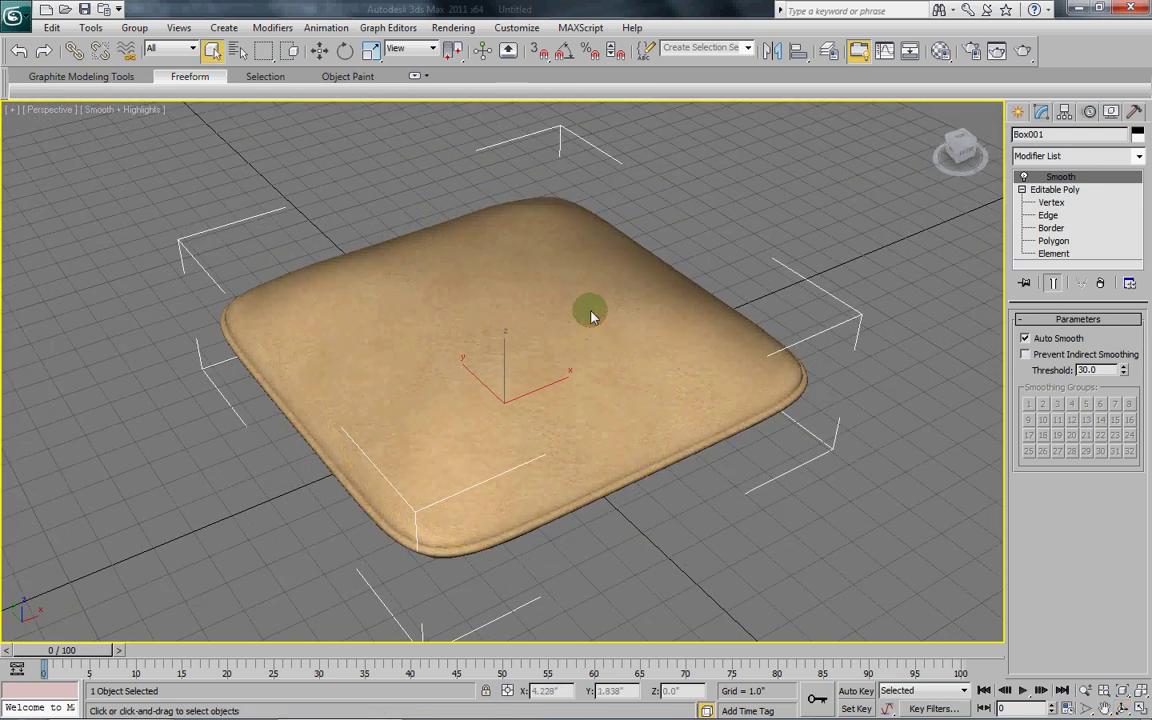